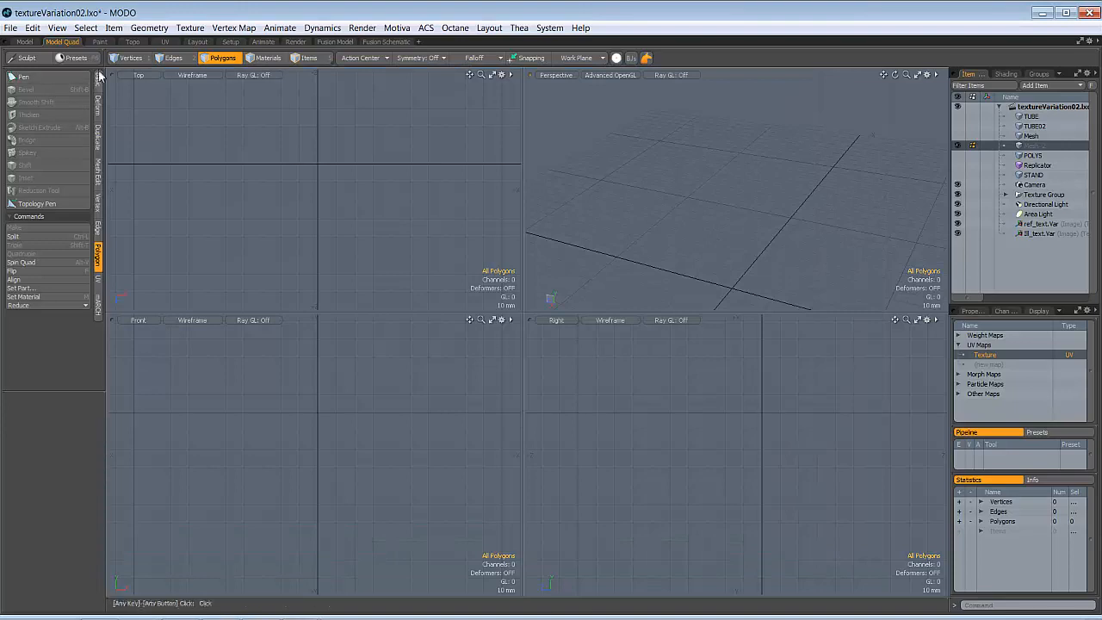
- Create a cylinder primitive along the Y axis at the centre of the top view, with 8 sides, 5 segments and about 19.5 mm radius
{"action": "left_click", "coordinate": [97, 82]}
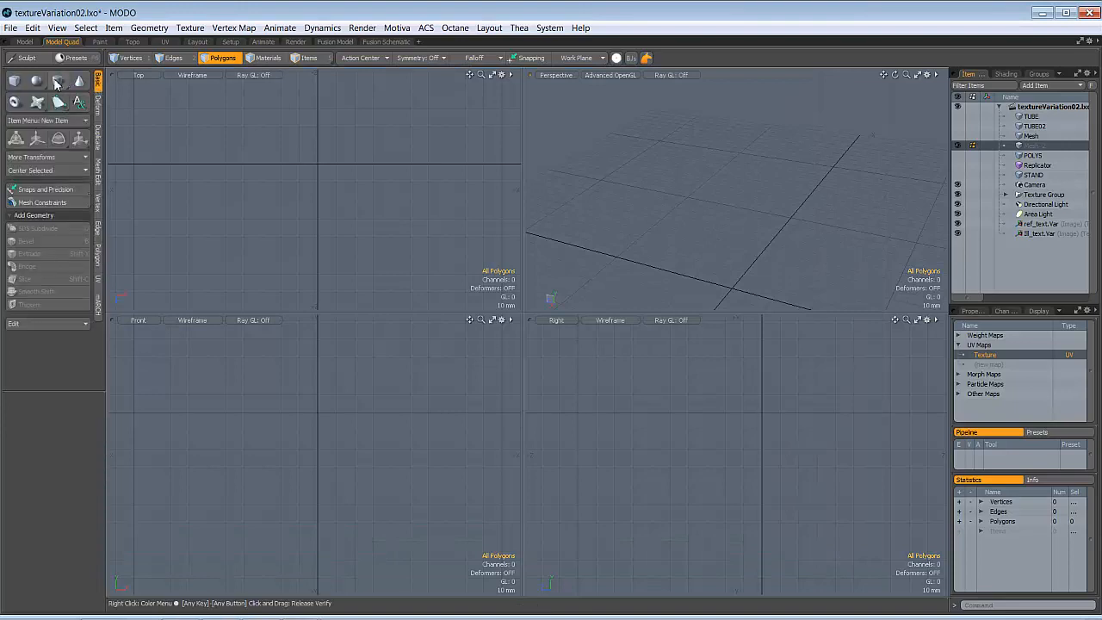
{"action": "left_click", "coordinate": [58, 82]}
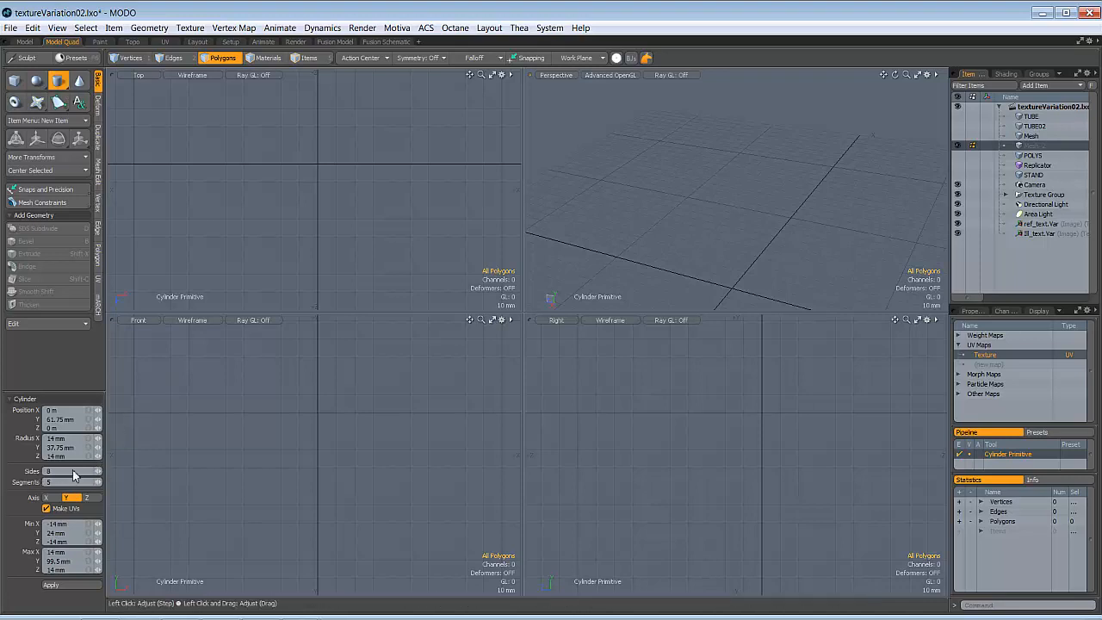
{"action": "left_click", "coordinate": [73, 472]}
{"action": "left_click", "coordinate": [71, 472]}
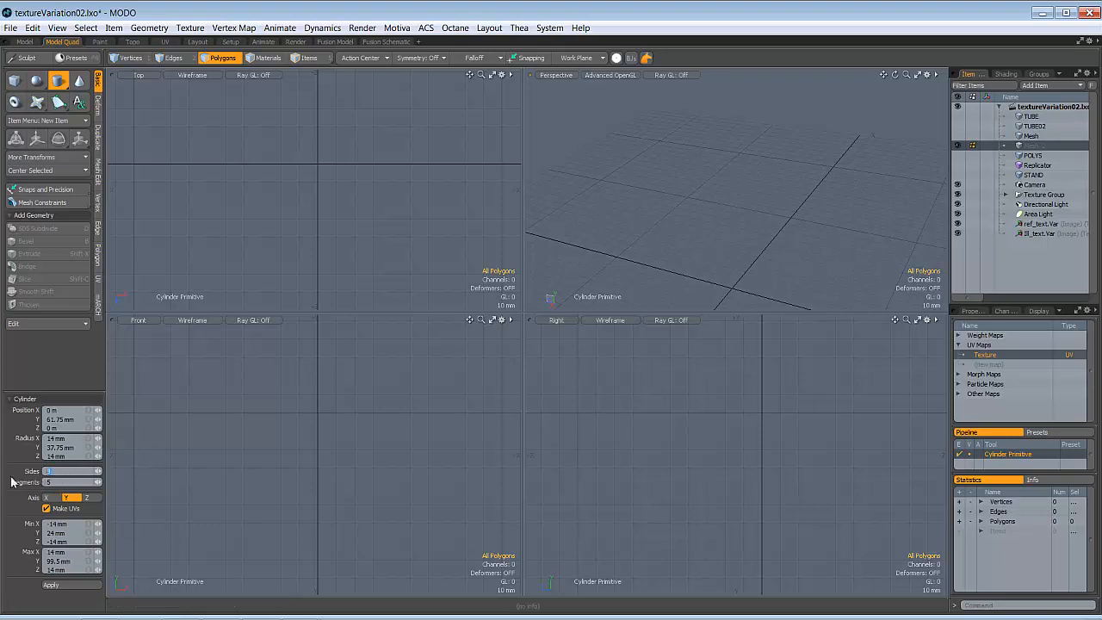
{"action": "left_click", "coordinate": [72, 483]}
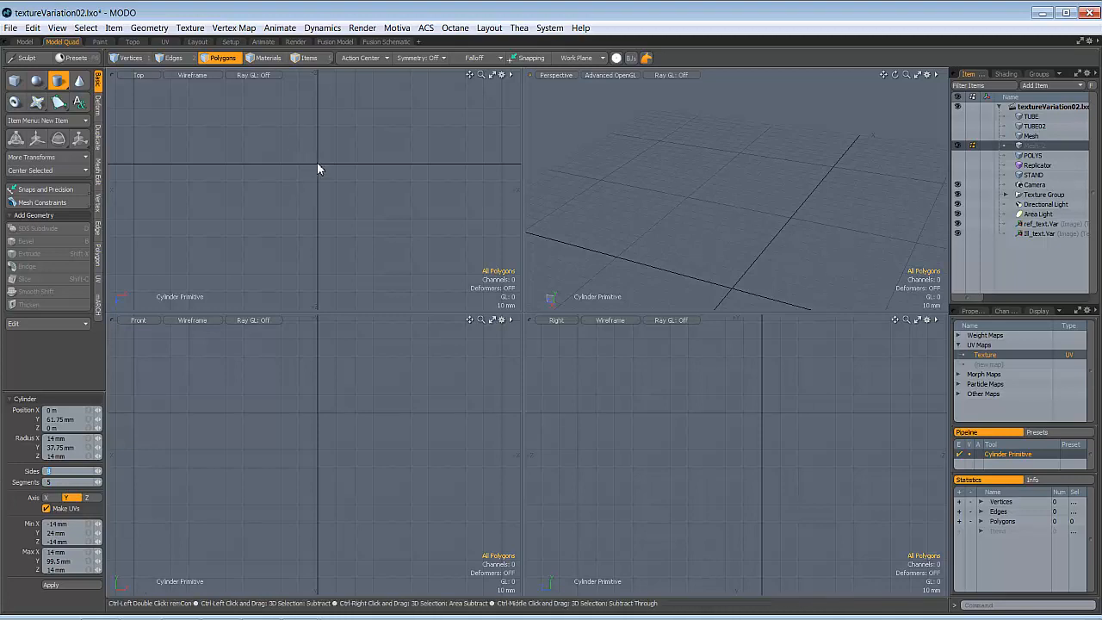
{"action": "left_click_drag", "start_coordinate": [318, 163], "coordinate": [318, 163], "text": "ctrl"}
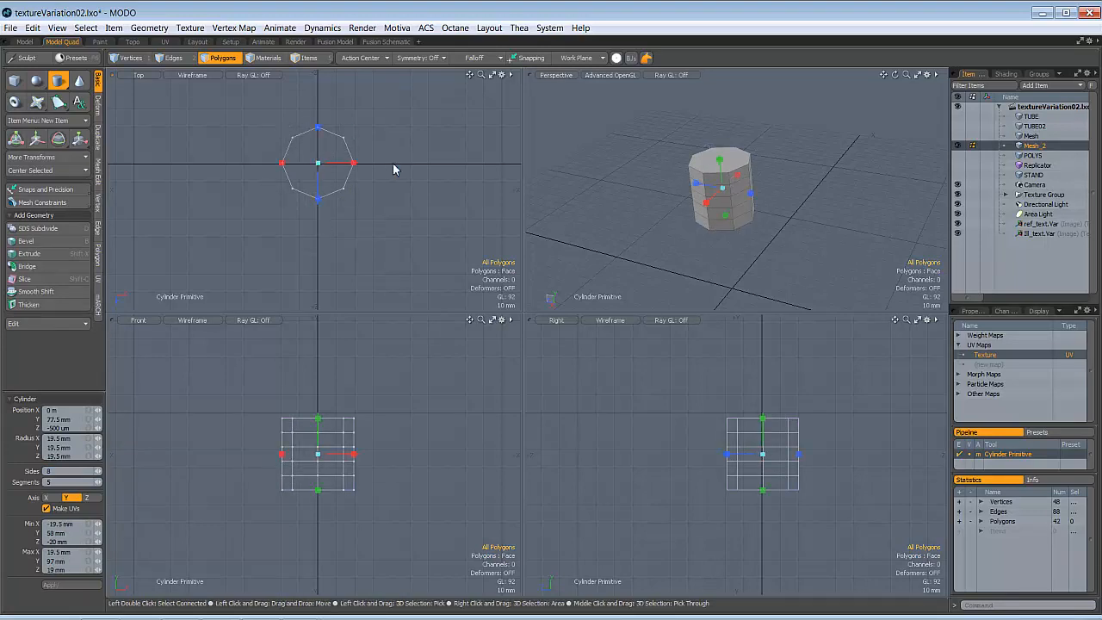
- Stretch the cylinder vertically to a Y radius of about 63 mm, centred at about 97 mm in Y
{"action": "scroll", "coordinate": [350, 475], "scroll_direction": "down", "scroll_amount": 3}
{"action": "left_click_drag", "start_coordinate": [350, 475], "coordinate": [313, 454], "text": "alt+shift"}
{"action": "left_click_drag", "start_coordinate": [312, 413], "coordinate": [345, 450]}
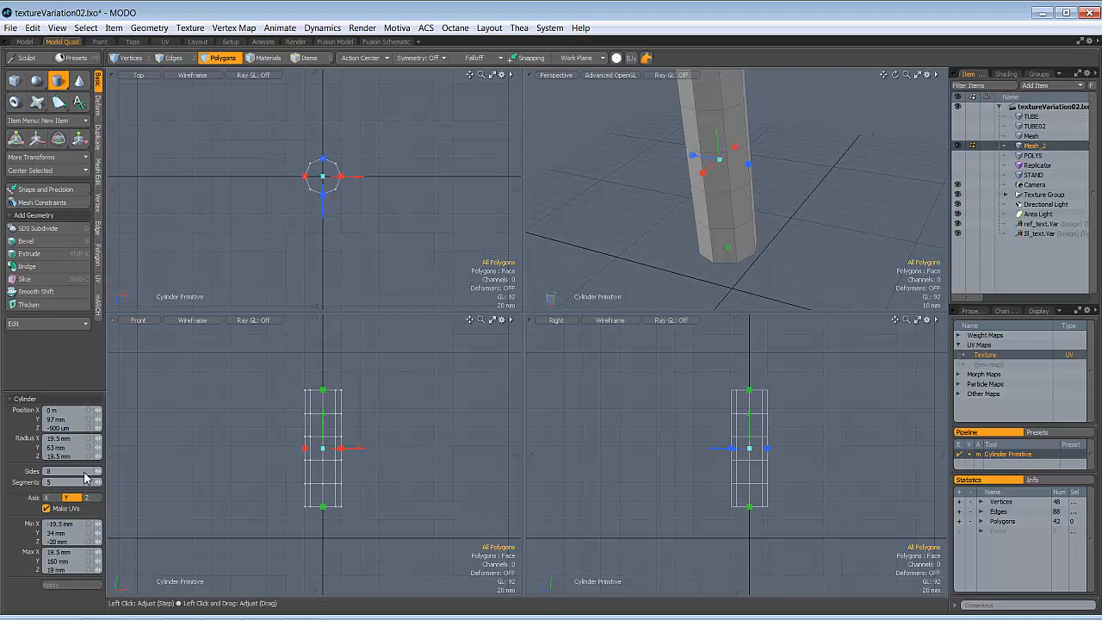
{"action": "left_click_drag", "start_coordinate": [715, 177], "coordinate": [627, 266], "text": "alt+shift"}
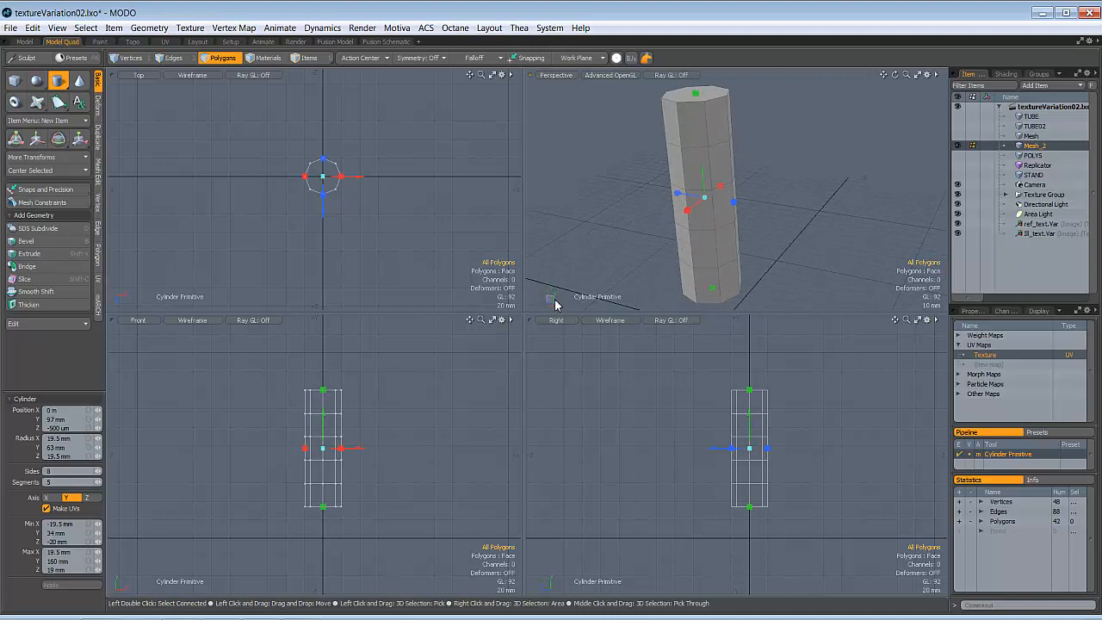
- Set the cylinder's Z position to 0 and finish the Cylinder tool
{"action": "left_click", "coordinate": [76, 420]}
{"action": "key", "text": "Tab"}
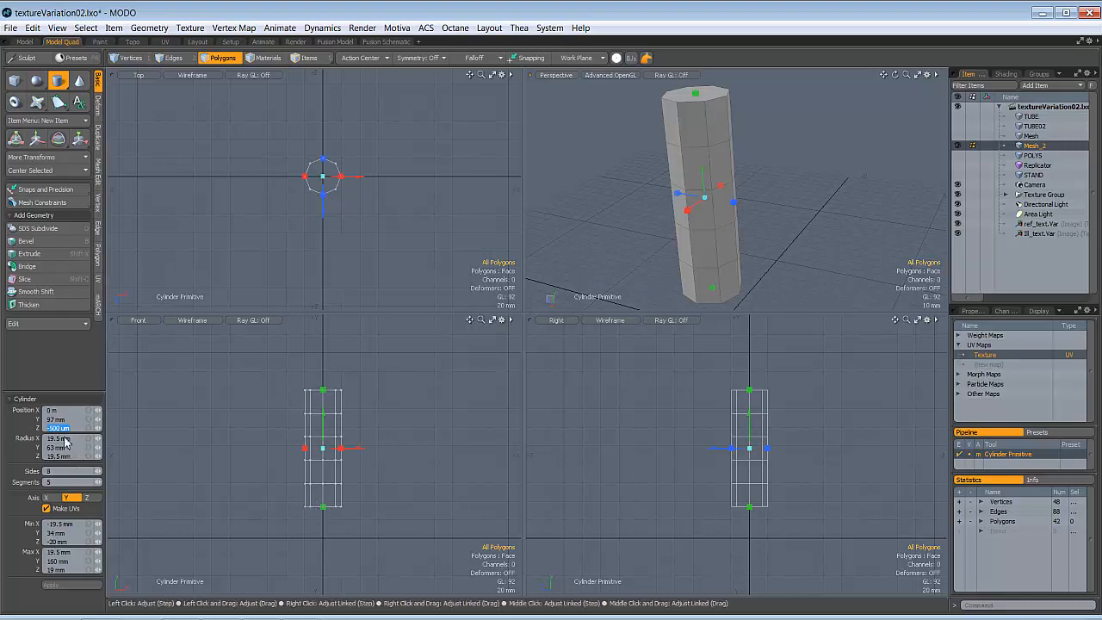
{"action": "type", "text": "0"}
{"action": "key", "text": "Return"}
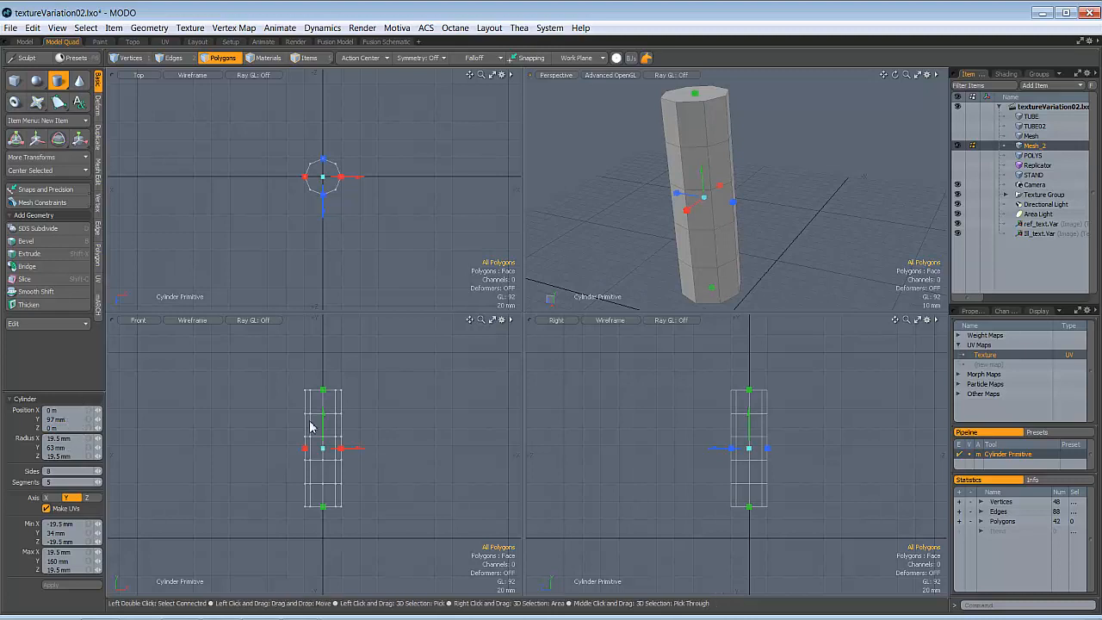
{"action": "left_click_drag", "start_coordinate": [403, 428], "coordinate": [392, 444], "text": "alt+shift"}
{"action": "left_click_drag", "start_coordinate": [710, 229], "coordinate": [701, 228], "text": "ctrl+alt"}
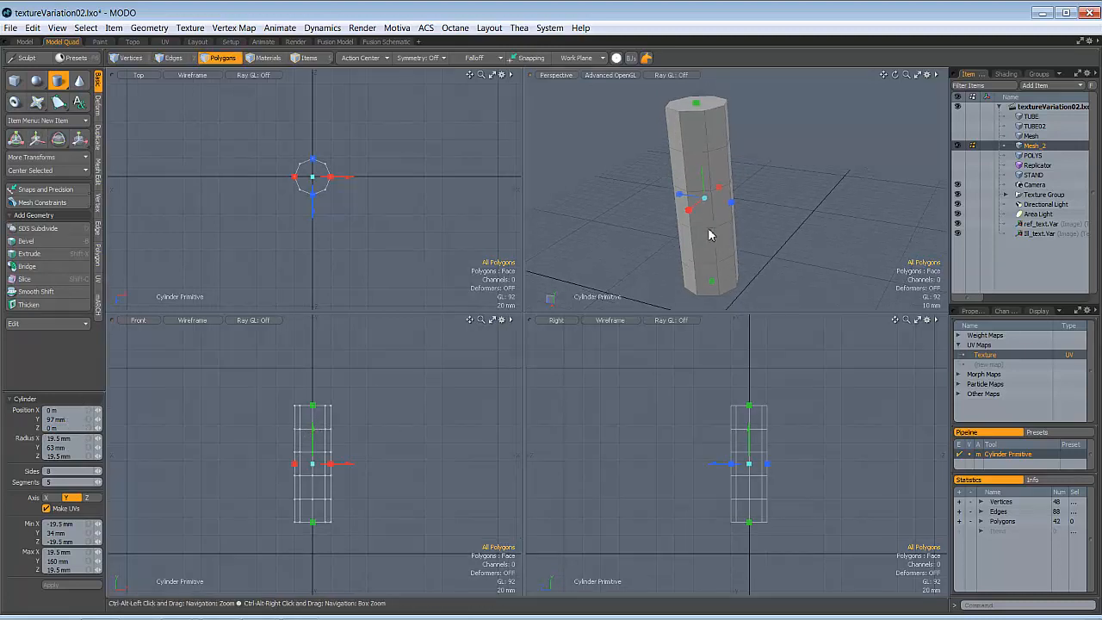
{"action": "key", "text": "space"}
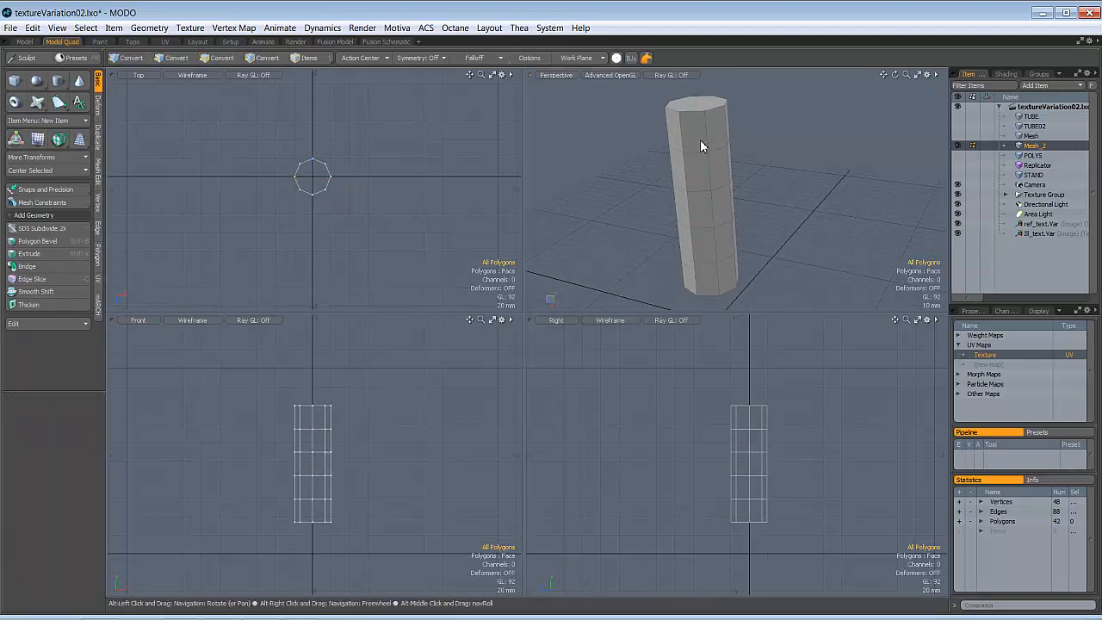
- Select the cylinder's top and bottom cap polygons and bevel them with zero shift and zero inset
{"action": "left_click_drag", "start_coordinate": [699, 139], "coordinate": [712, 176], "text": "alt"}
{"action": "left_click", "coordinate": [702, 143]}
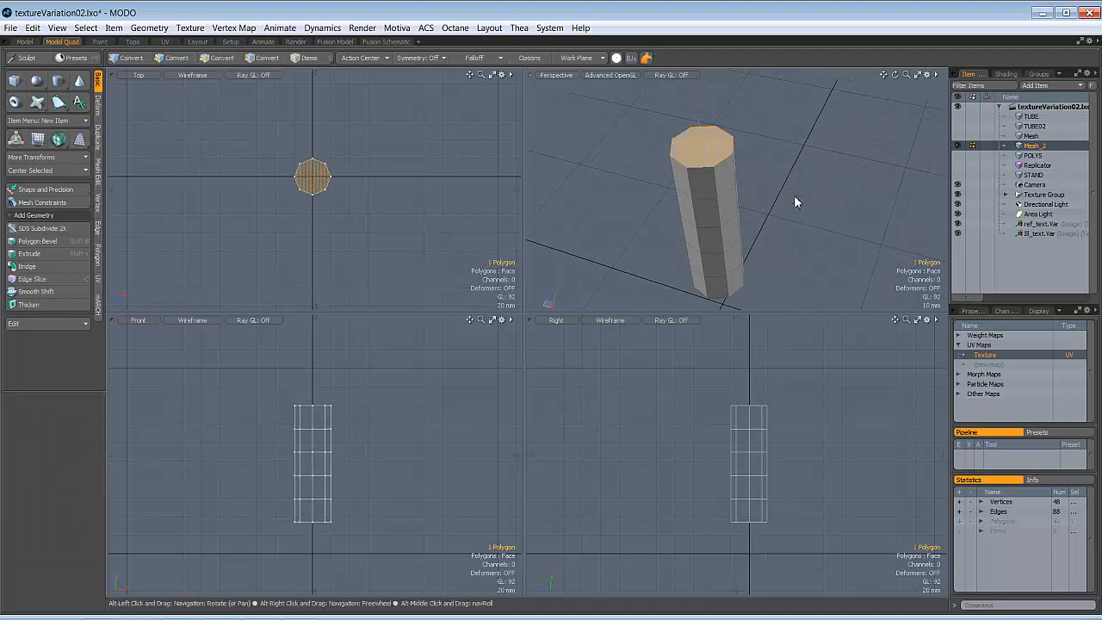
{"action": "left_click_drag", "start_coordinate": [793, 195], "coordinate": [701, 163], "text": "alt"}
{"action": "left_click", "coordinate": [751, 301], "text": "shift"}
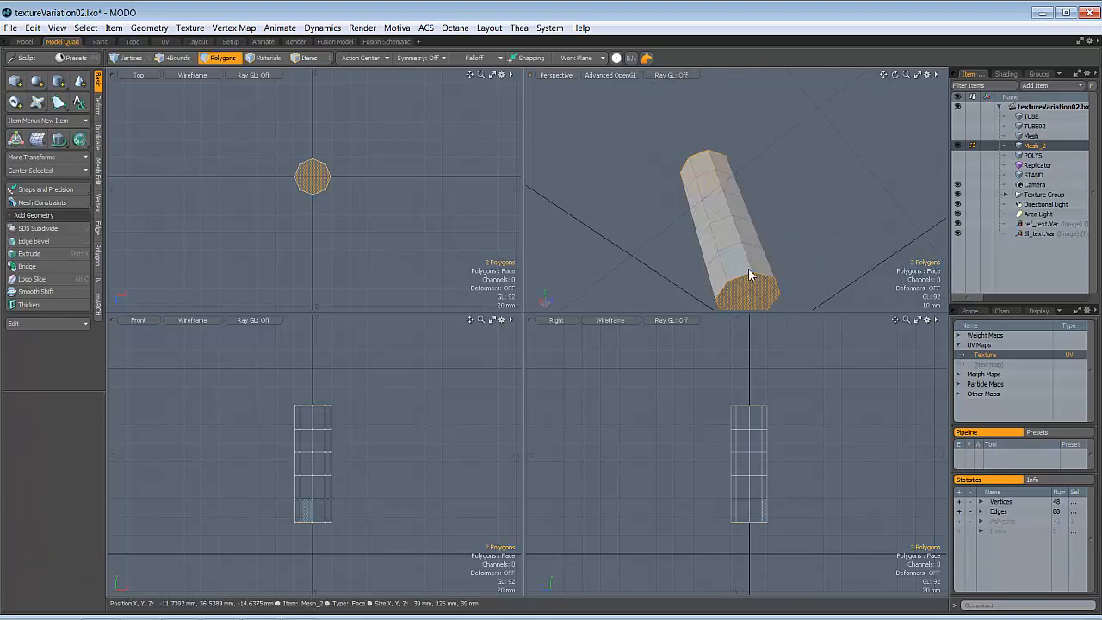
{"action": "left_click_drag", "start_coordinate": [748, 267], "coordinate": [768, 221], "text": "alt"}
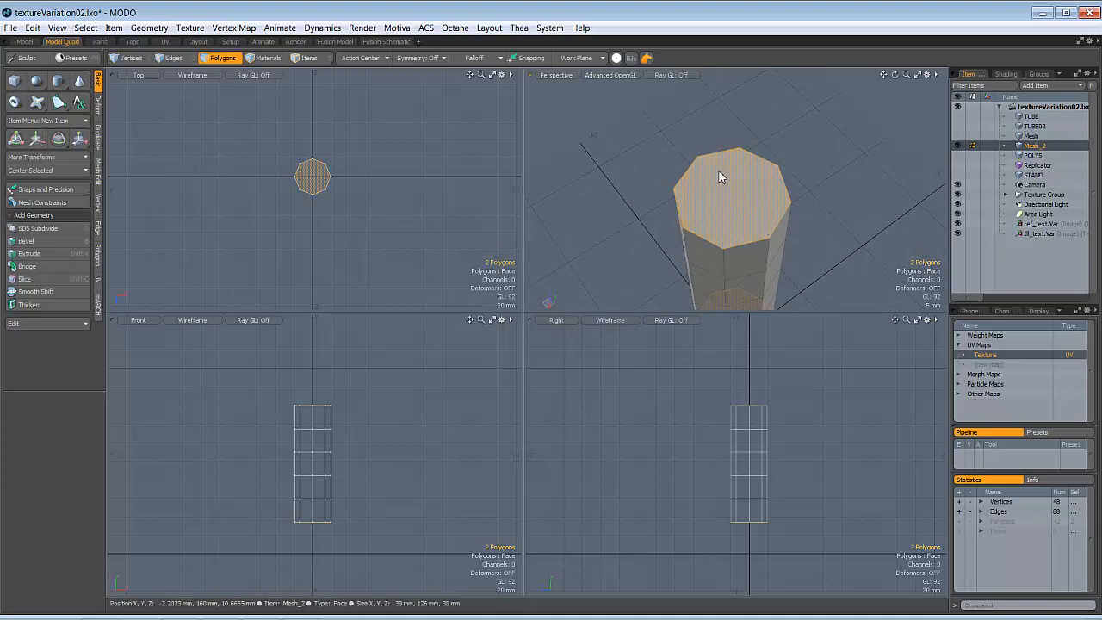
{"action": "key", "text": "b"}
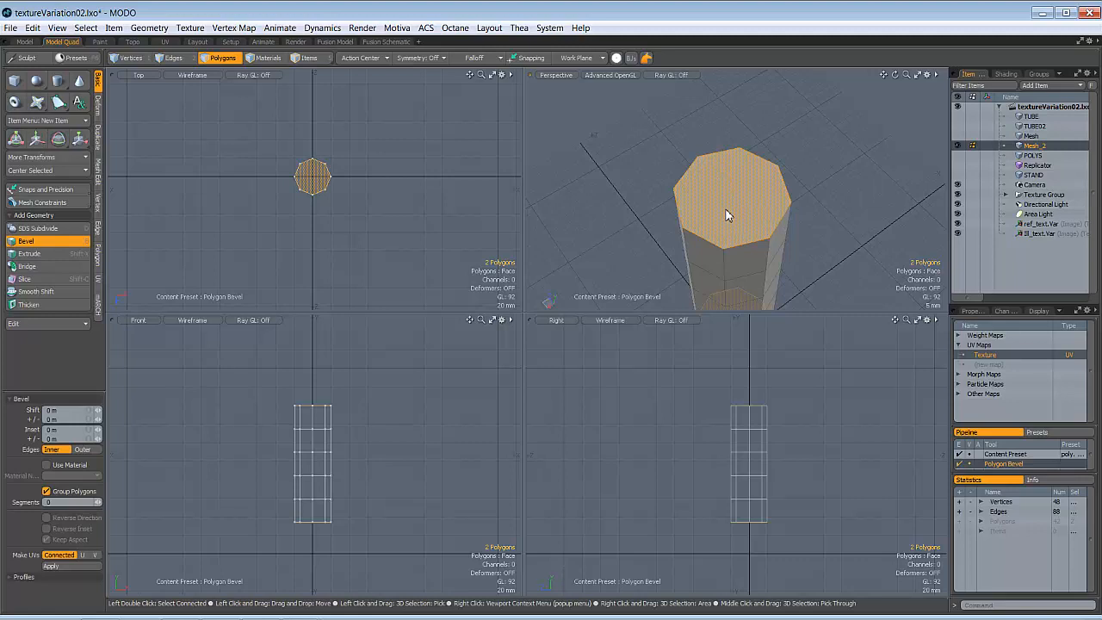
{"action": "left_click", "coordinate": [726, 209]}
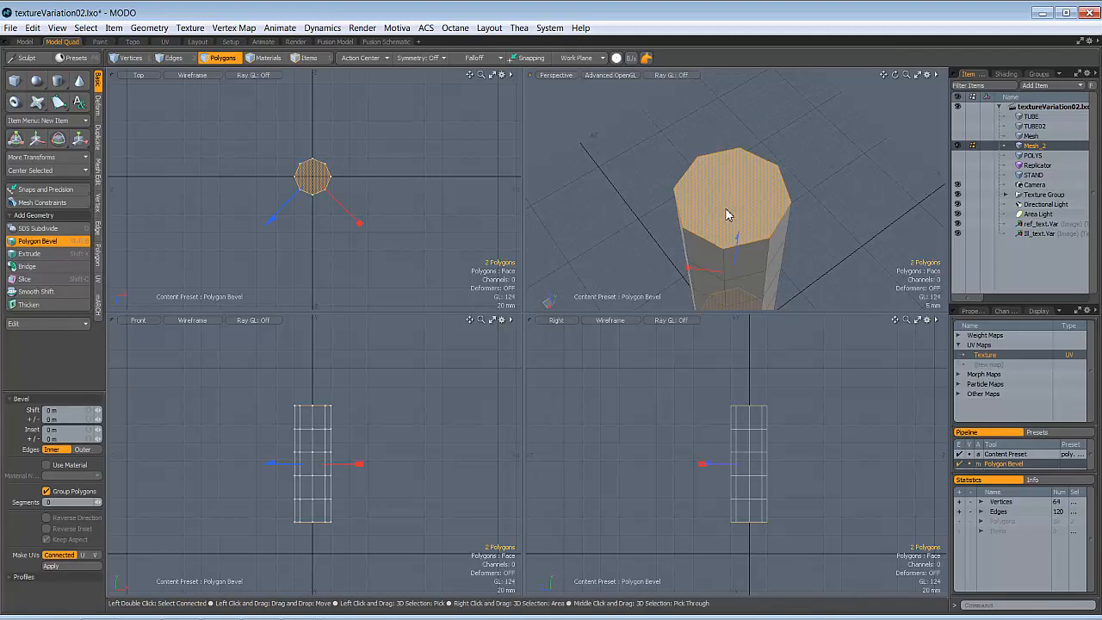
{"action": "key", "text": "space"}
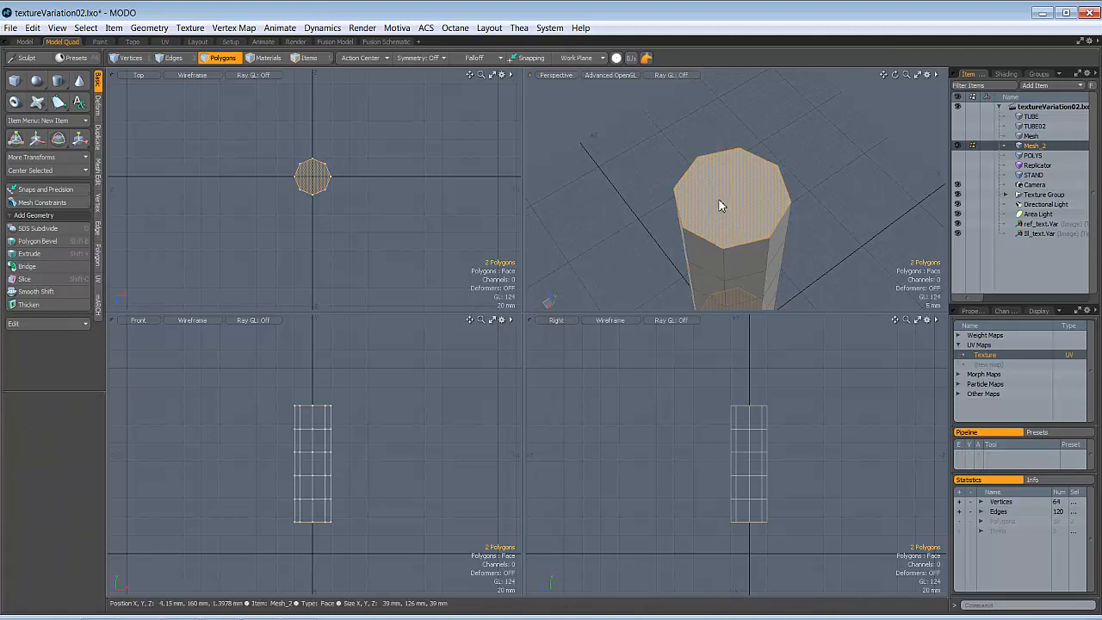
- Collapse the selected top and bottom cap polygons to their centre points
{"action": "right_click", "coordinate": [721, 205]}
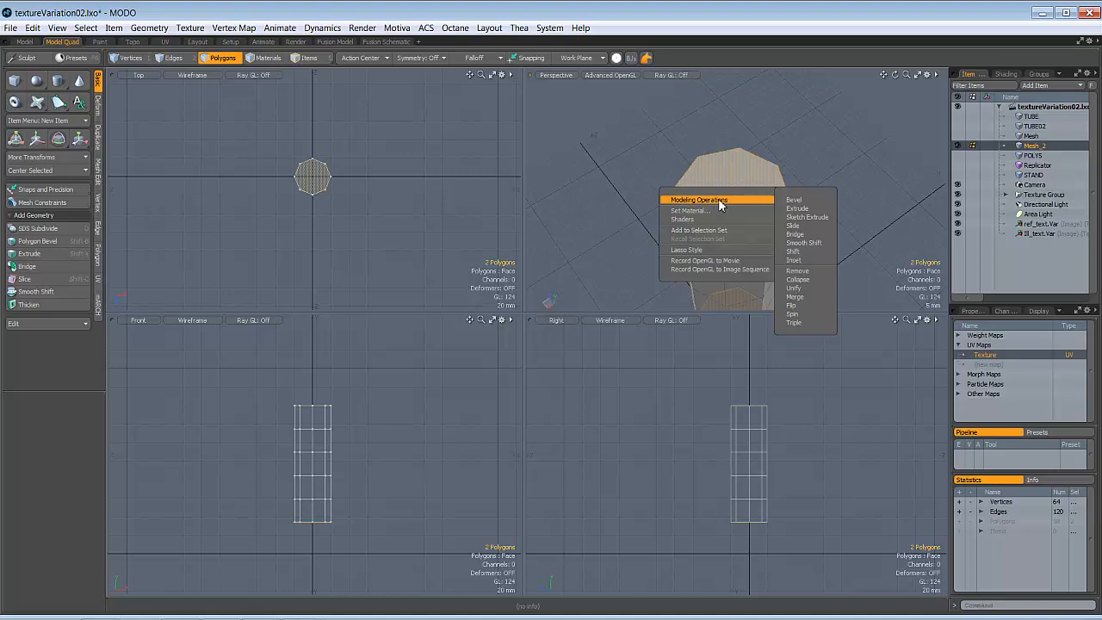
{"action": "left_click", "coordinate": [798, 279]}
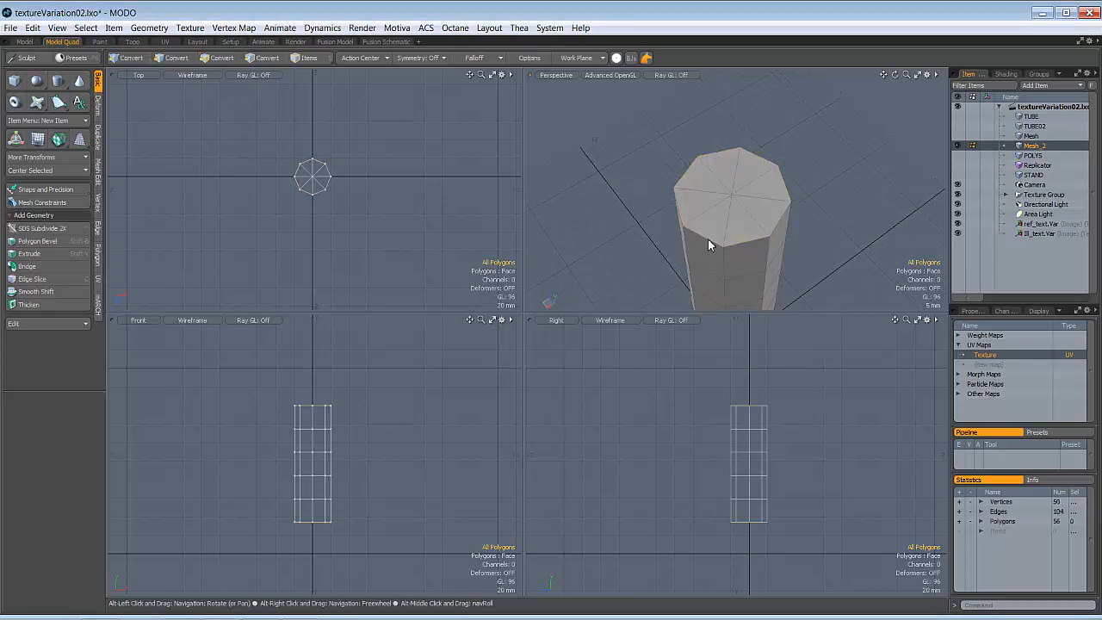
{"action": "left_click_drag", "start_coordinate": [708, 238], "coordinate": [766, 194], "text": "alt"}
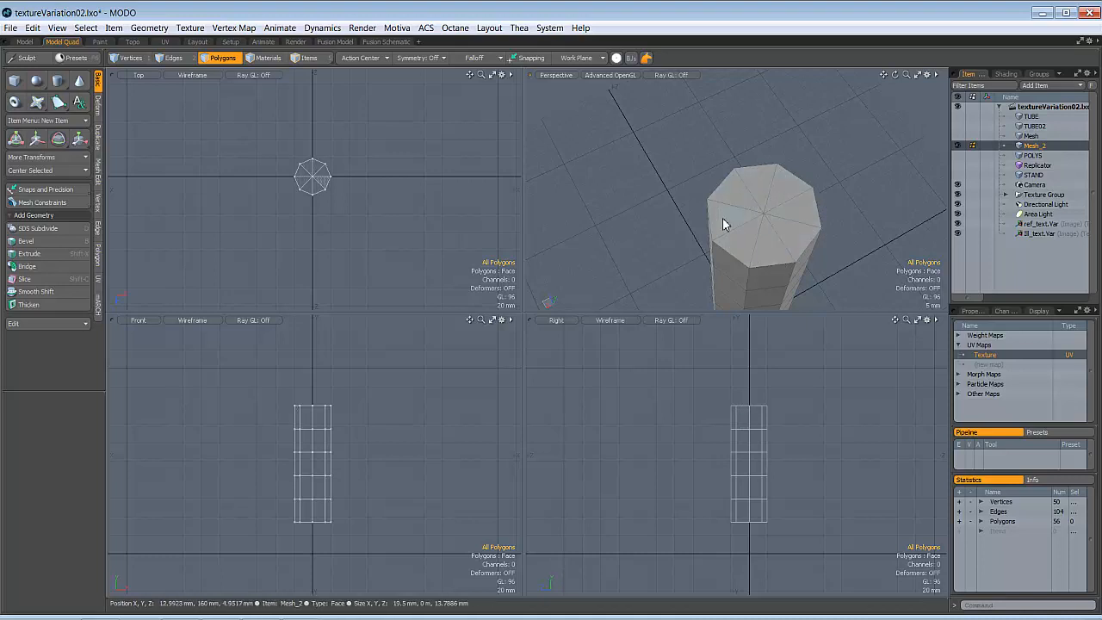
{"action": "key", "text": "alt"}
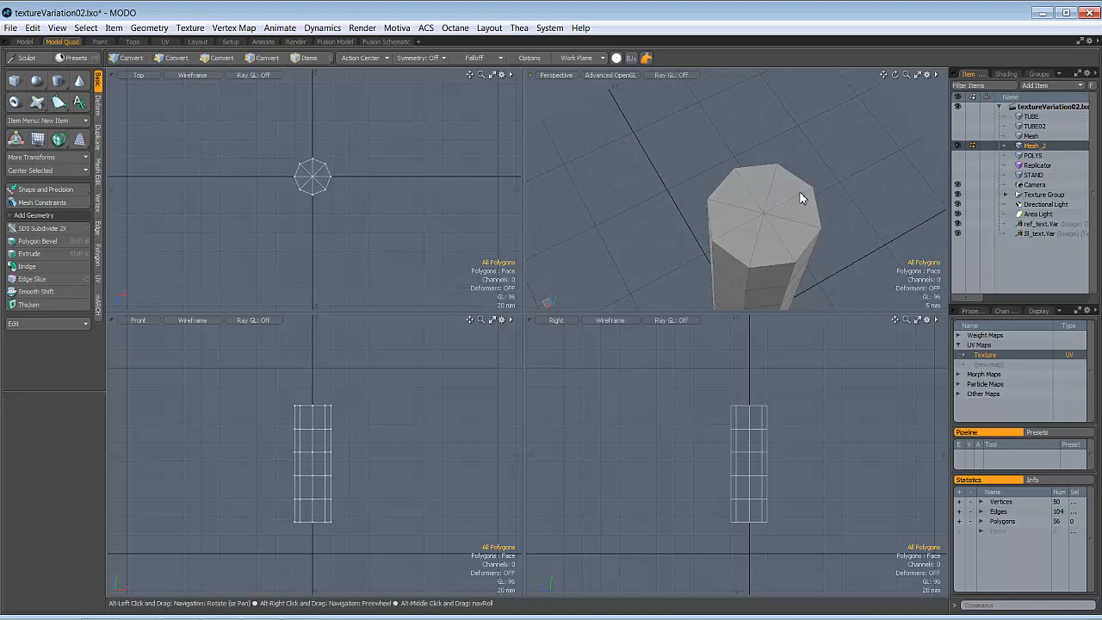
- Remove the four diagonal spoke edges on both end caps, with Keep Vertices enabled
{"action": "left_click_drag", "start_coordinate": [800, 193], "coordinate": [773, 234], "text": "alt"}
{"action": "scroll", "coordinate": [341, 176], "scroll_direction": "up", "scroll_amount": 5}
{"action": "left_click_drag", "start_coordinate": [277, 162], "coordinate": [358, 195], "text": "alt"}
{"action": "key", "text": "2"}
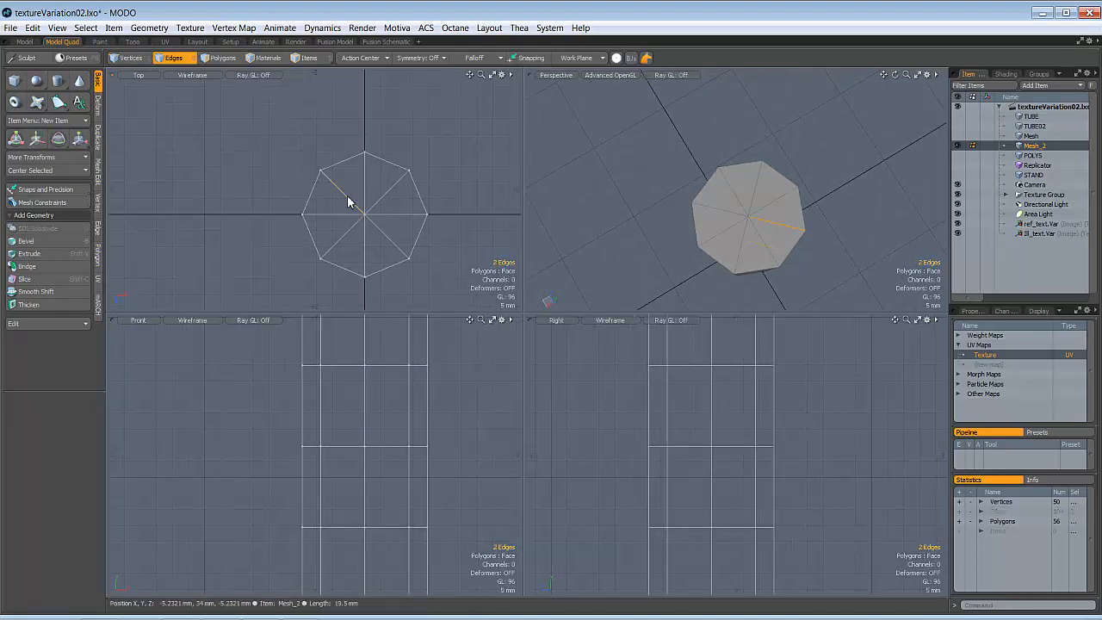
{"action": "left_click", "coordinate": [347, 200], "text": "shift"}
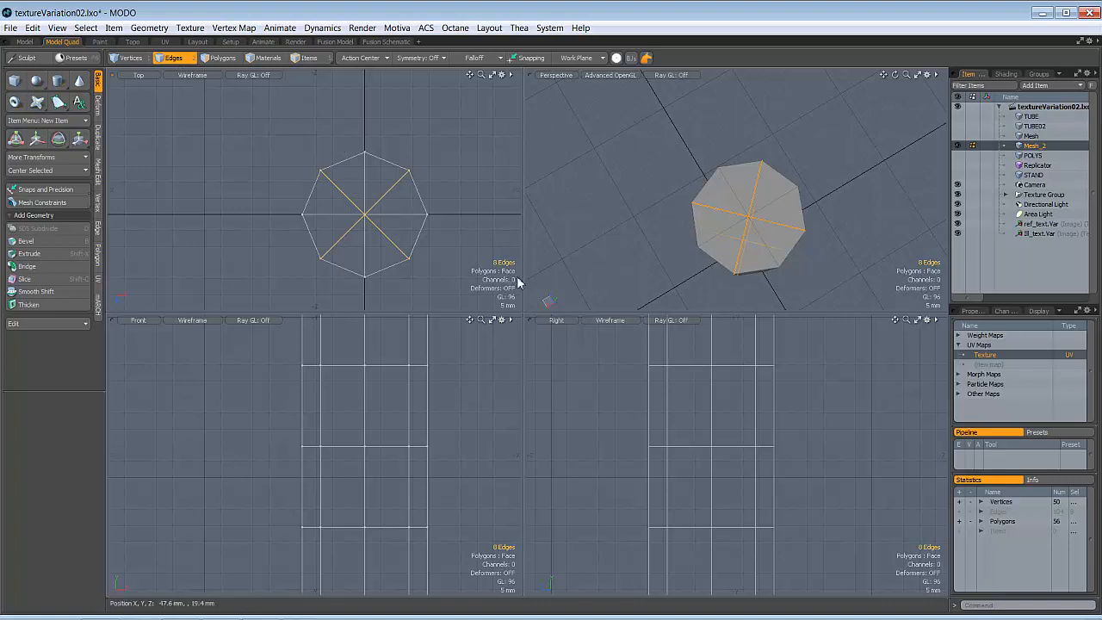
{"action": "left_click_drag", "start_coordinate": [720, 227], "coordinate": [650, 191], "text": "alt"}
{"action": "scroll", "coordinate": [716, 195], "scroll_direction": "down", "scroll_amount": 5}
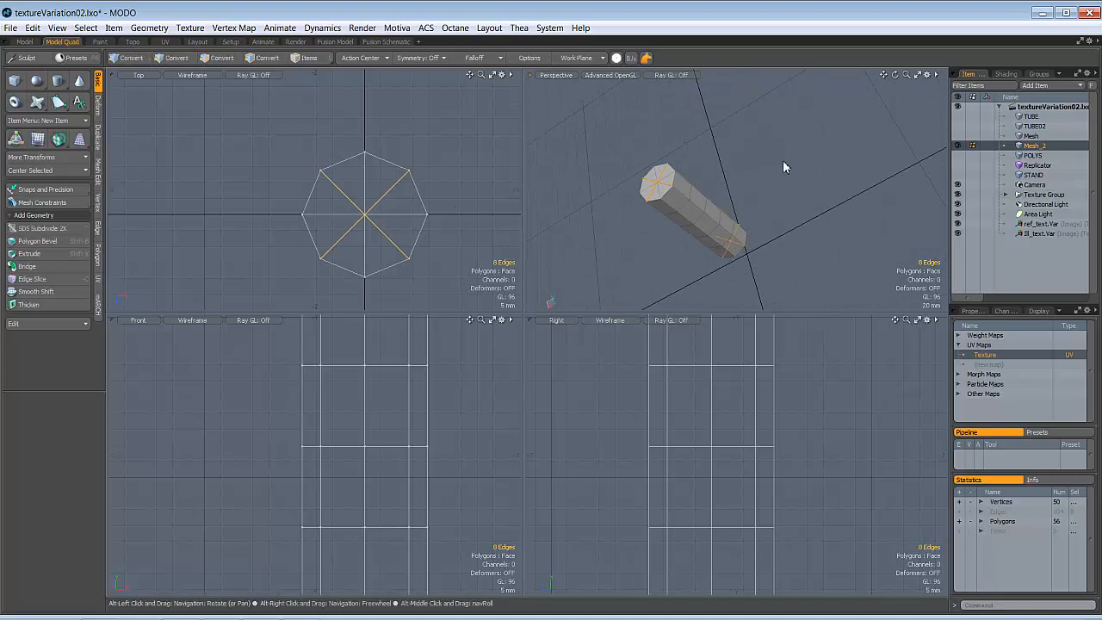
{"action": "left_click_drag", "start_coordinate": [784, 165], "coordinate": [455, 165], "text": "alt"}
{"action": "left_click_drag", "start_coordinate": [839, 212], "coordinate": [788, 204], "text": "alt"}
{"action": "scroll", "coordinate": [702, 198], "scroll_direction": "up", "scroll_amount": 5}
{"action": "left_click_drag", "start_coordinate": [702, 197], "coordinate": [680, 194], "text": "alt"}
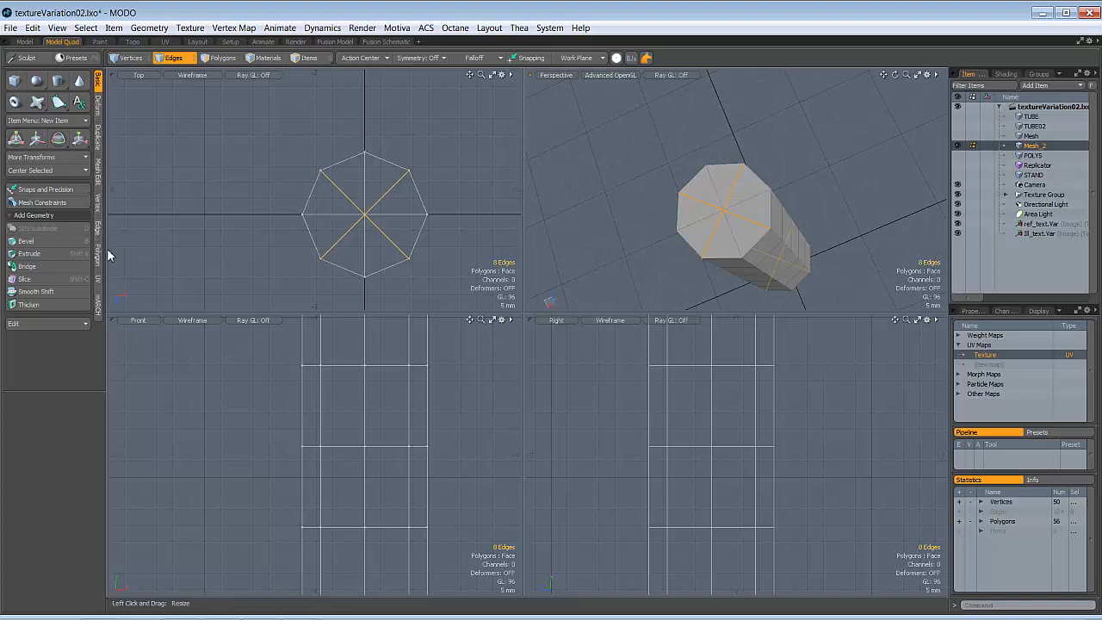
{"action": "left_click", "coordinate": [99, 228]}
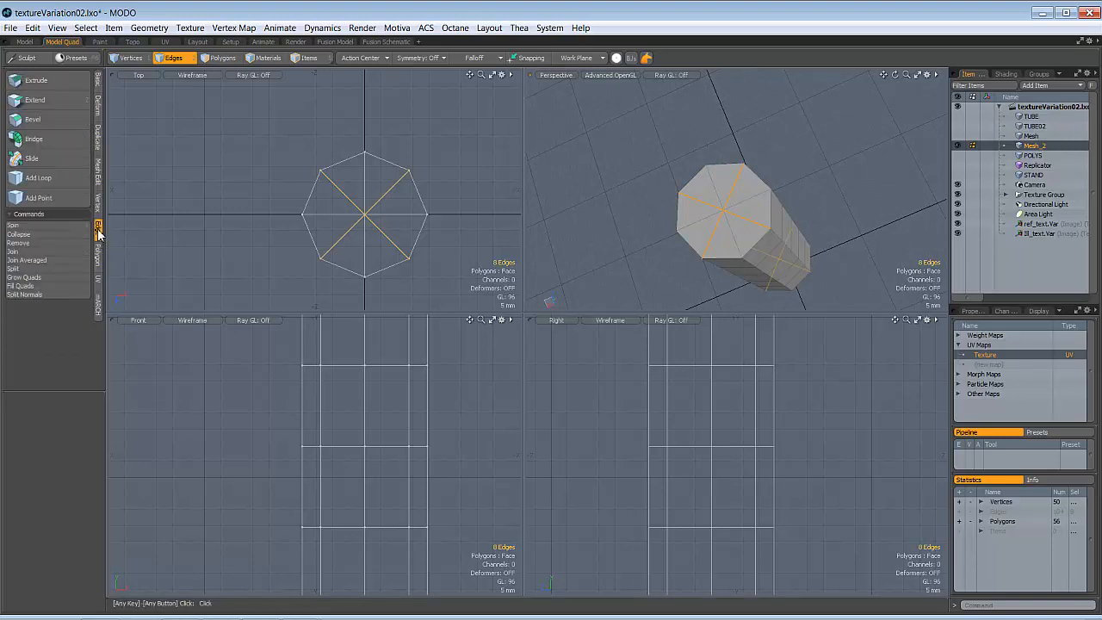
{"action": "left_click", "coordinate": [28, 244]}
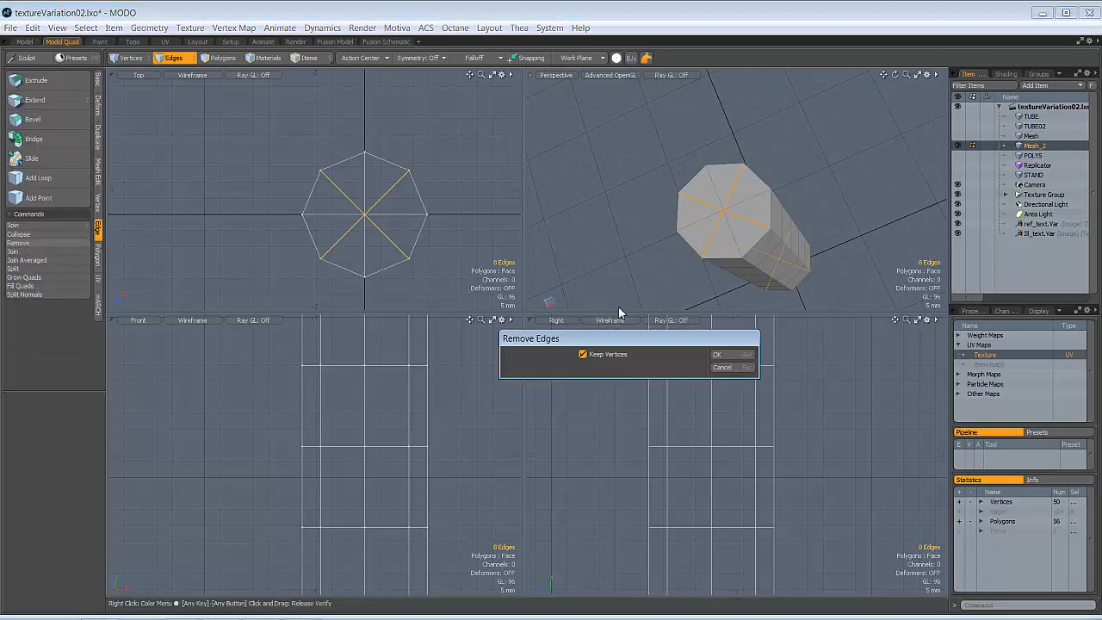
{"action": "left_click", "coordinate": [738, 358]}
{"action": "mouse_move", "coordinate": [719, 293]}
{"action": "left_mouse_down", "text": "alt"}
{"action": "mouse_move", "coordinate": [777, 172]}
{"action": "mouse_move", "coordinate": [787, 204]}
{"action": "mouse_move", "coordinate": [731, 233]}
{"action": "mouse_move", "coordinate": [753, 183]}
{"action": "mouse_move", "coordinate": [758, 236]}
{"action": "mouse_move", "coordinate": [730, 207]}
{"action": "left_mouse_up", "text": "alt"}
- Return to polygon selection mode and clear the selection of the four top cap polygons
{"action": "key", "text": "3"}
{"action": "left_click_drag", "start_coordinate": [858, 187], "coordinate": [843, 150], "text": "alt"}
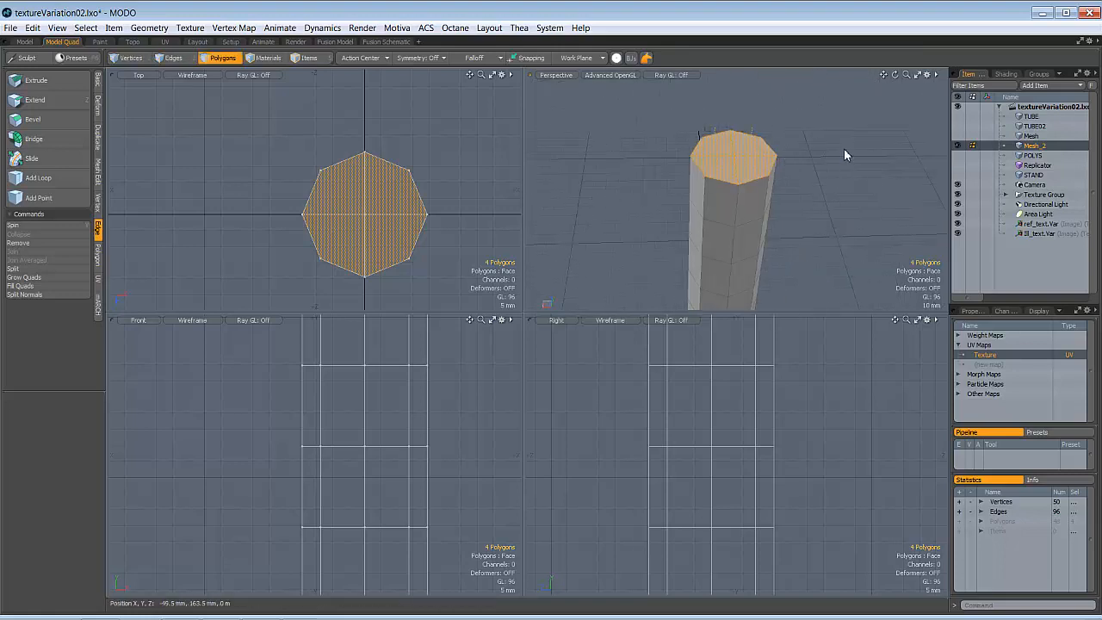
{"action": "left_click", "coordinate": [791, 207]}
{"action": "left_click_drag", "start_coordinate": [439, 409], "coordinate": [348, 471], "text": "ctrl+alt"}
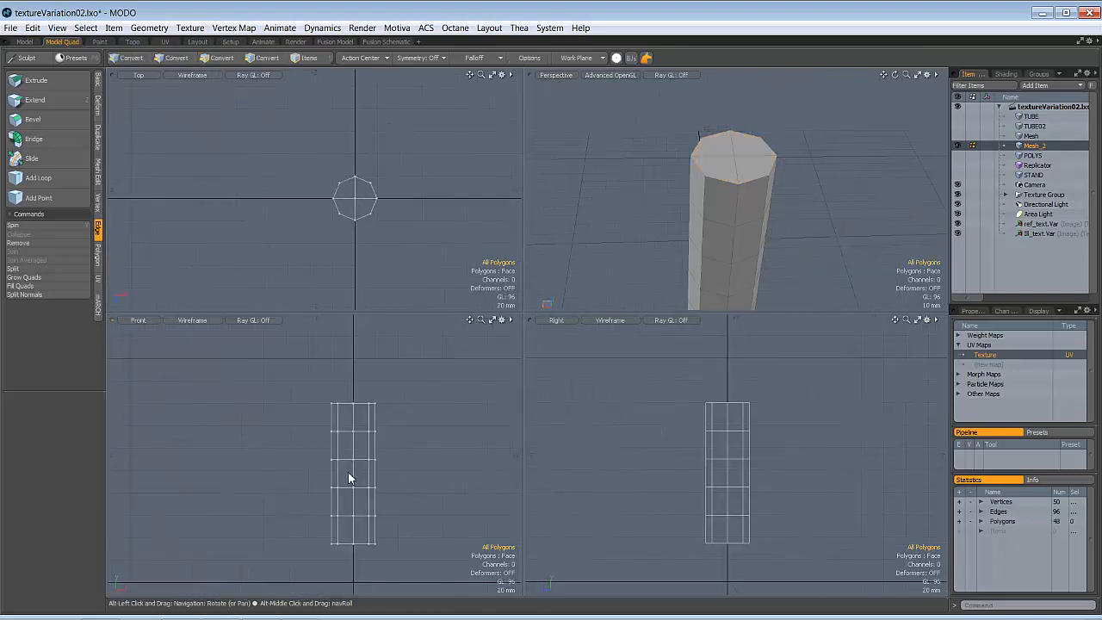
{"action": "left_click_drag", "start_coordinate": [730, 230], "coordinate": [746, 197], "text": "alt"}
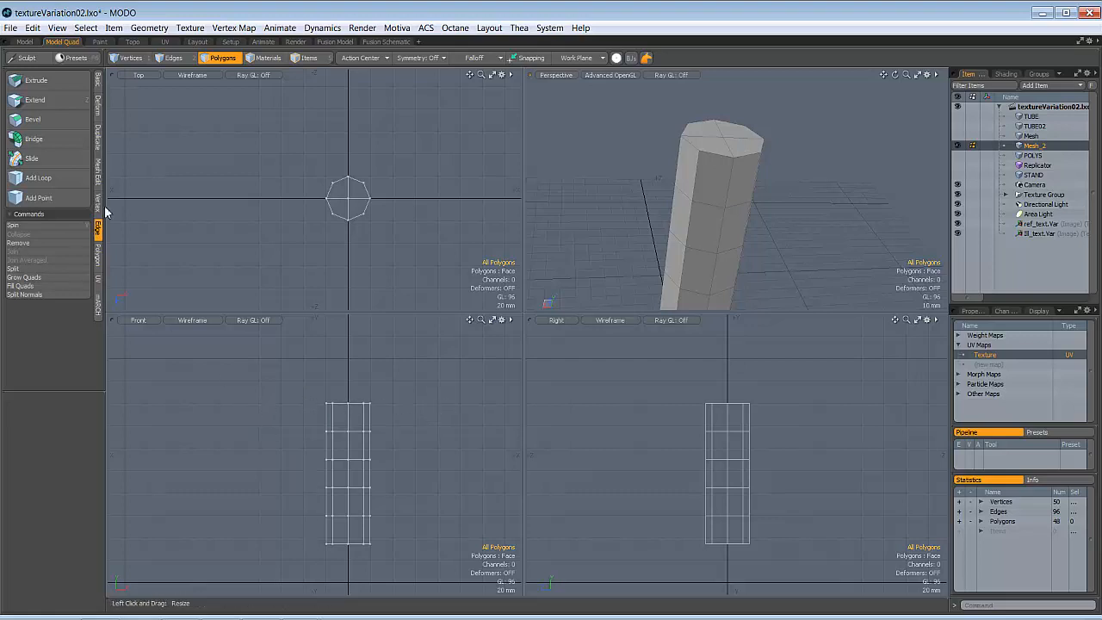
- Add a Linear Falloff with the Transform tool, fitted along the cylinder's height from Y 34 mm to Y 160 mm
{"action": "left_click", "coordinate": [480, 58]}
{"action": "left_click", "coordinate": [480, 66]}
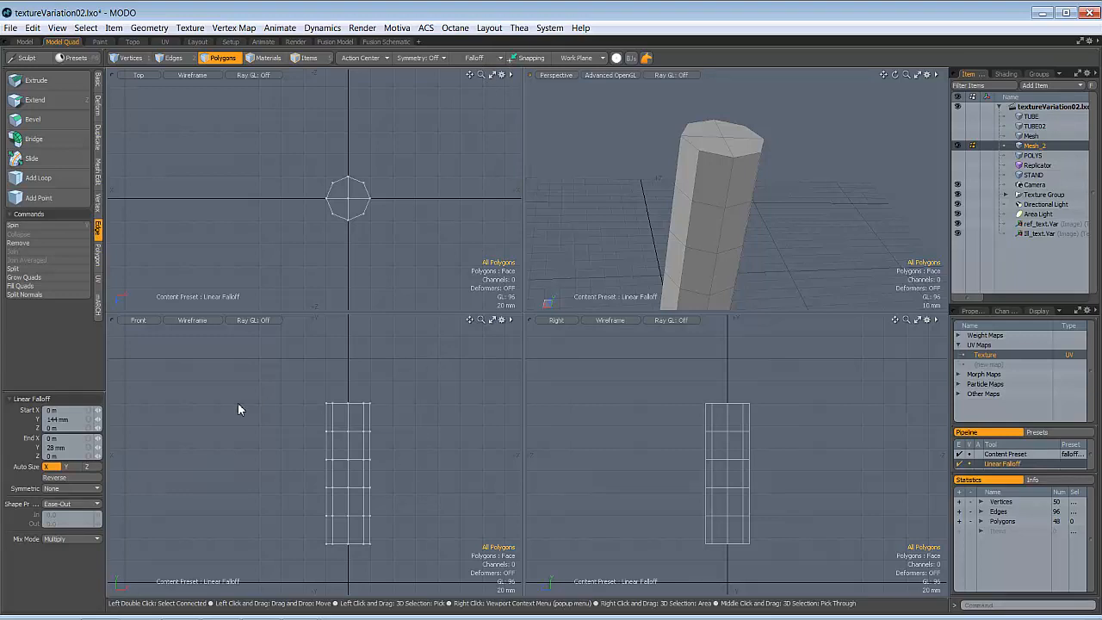
{"action": "left_click", "coordinate": [99, 81]}
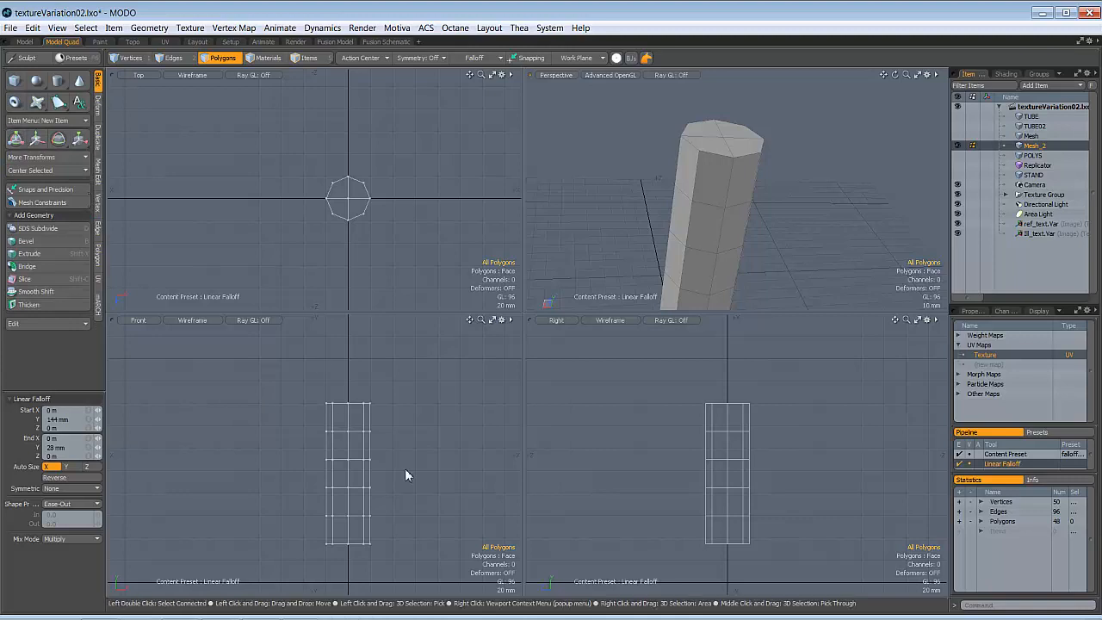
{"action": "key", "text": "y"}
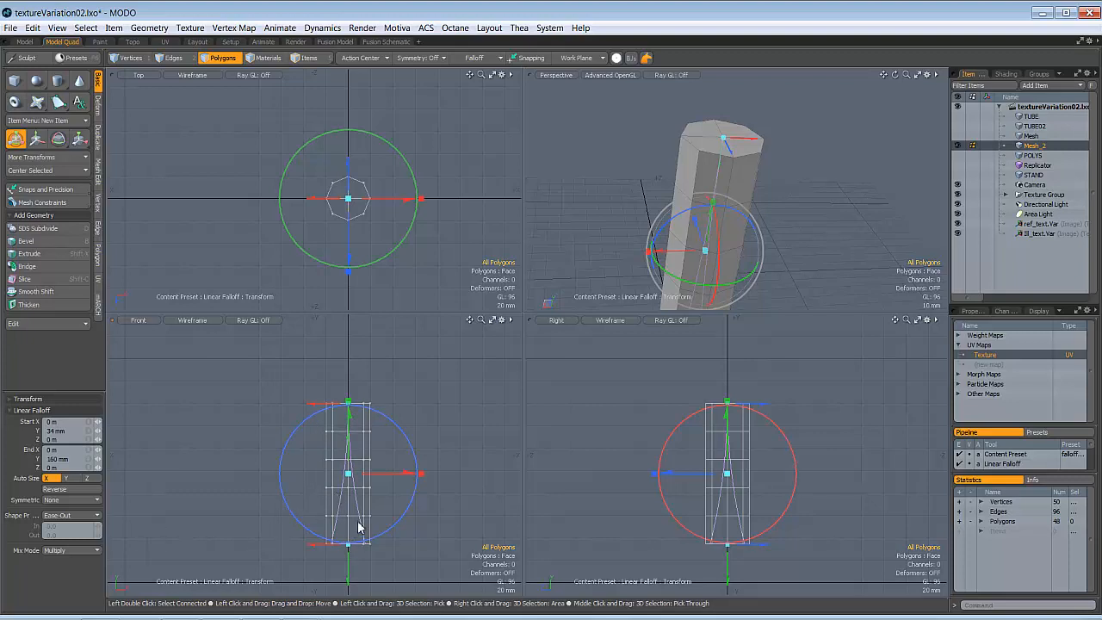
- Maximize the front view and reverse the linear falloff to run from Y 160 mm to Y 34 mm
{"action": "key", "text": "KP_0"}
{"action": "left_click_drag", "start_coordinate": [527, 402], "coordinate": [526, 440], "text": "ctrl+alt"}
{"action": "left_click_drag", "start_coordinate": [527, 440], "coordinate": [482, 464], "text": "alt+shift"}
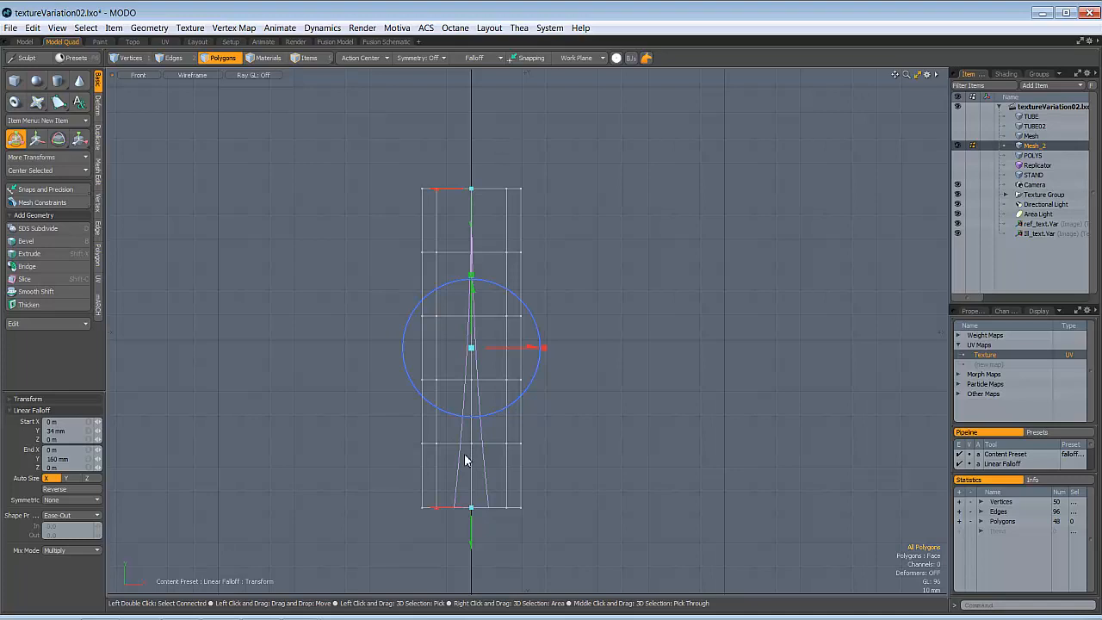
{"action": "left_click", "coordinate": [59, 489]}
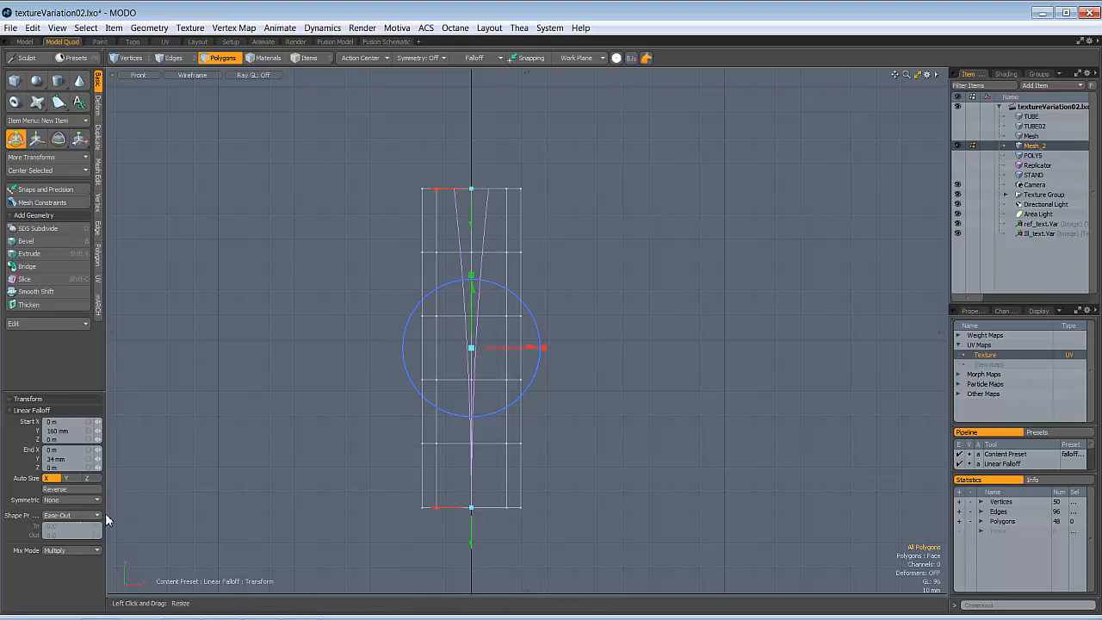
- Scale the cylinder along X through the Ease-Out linear falloff, flaring its top to about twice the base width
{"action": "left_click_drag", "start_coordinate": [105, 513], "coordinate": [168, 521]}
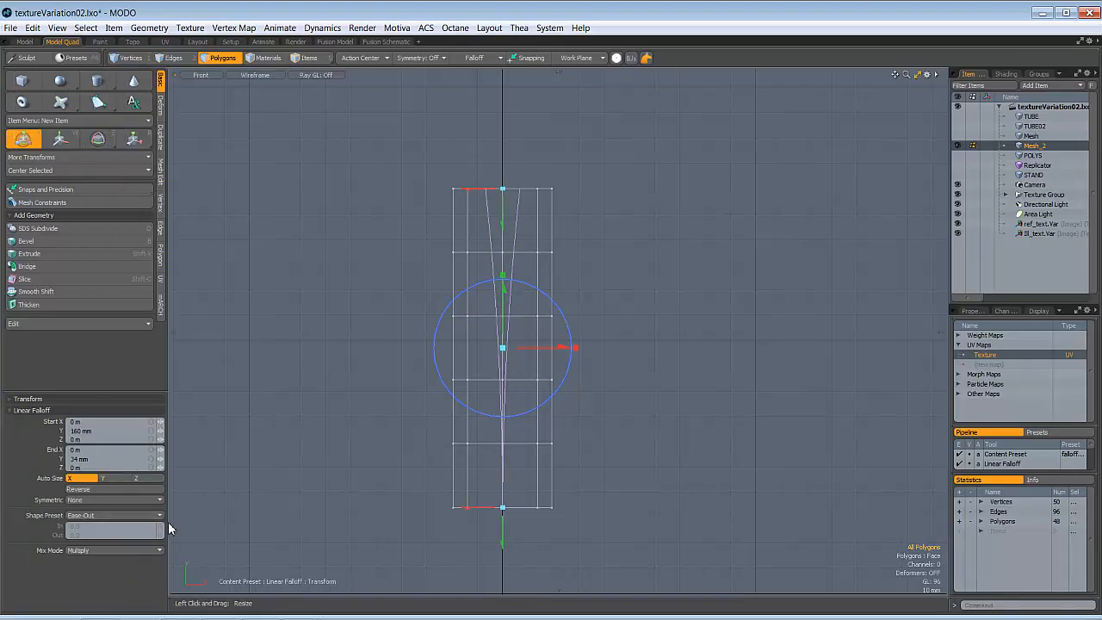
{"action": "left_click", "coordinate": [95, 515]}
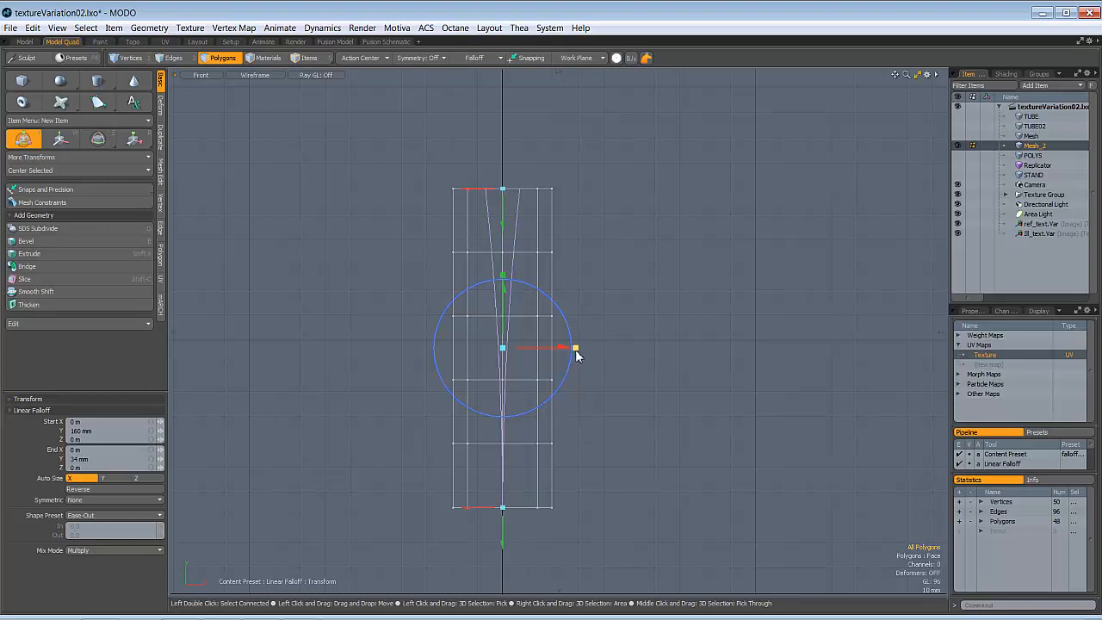
{"action": "mouse_move", "coordinate": [574, 348]}
{"action": "left_mouse_down"}
{"action": "mouse_move", "coordinate": [636, 347]}
{"action": "mouse_move", "coordinate": [575, 348]}
{"action": "left_mouse_up"}
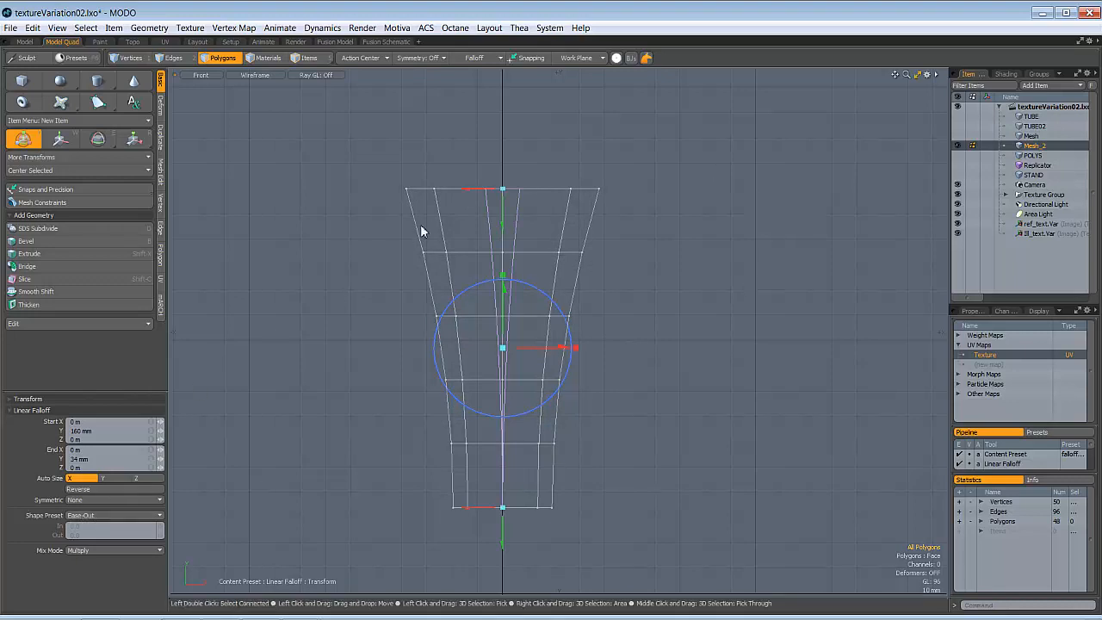
- Try the Smooth and Ease-In falloff shapes on the flare, and set the shape preset to Linear
{"action": "left_click", "coordinate": [90, 515]}
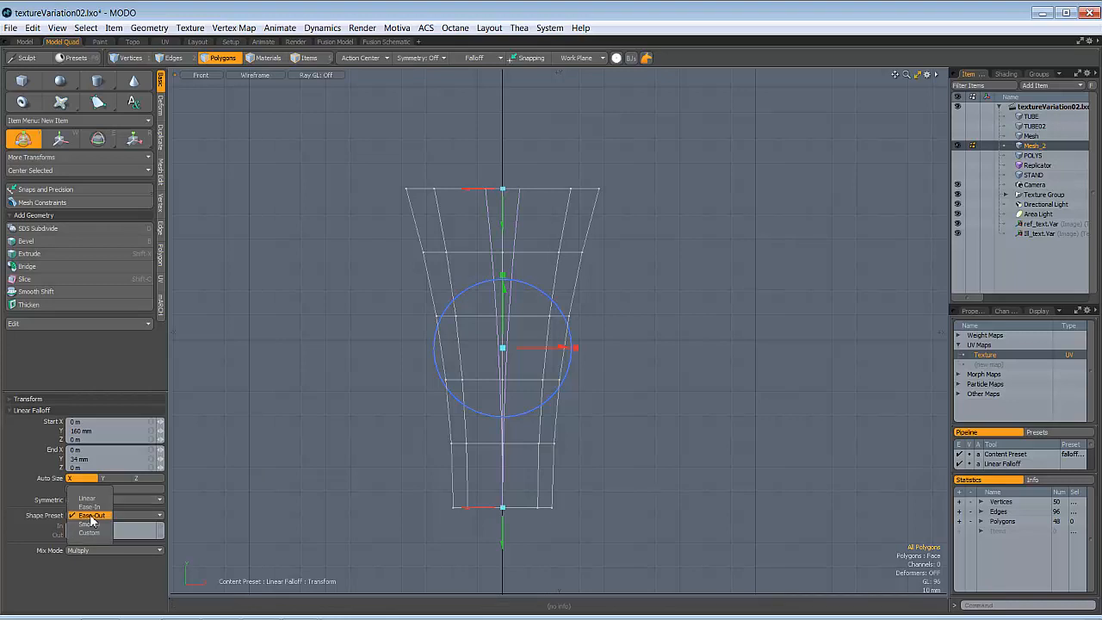
{"action": "left_click", "coordinate": [89, 523]}
{"action": "left_click", "coordinate": [92, 518]}
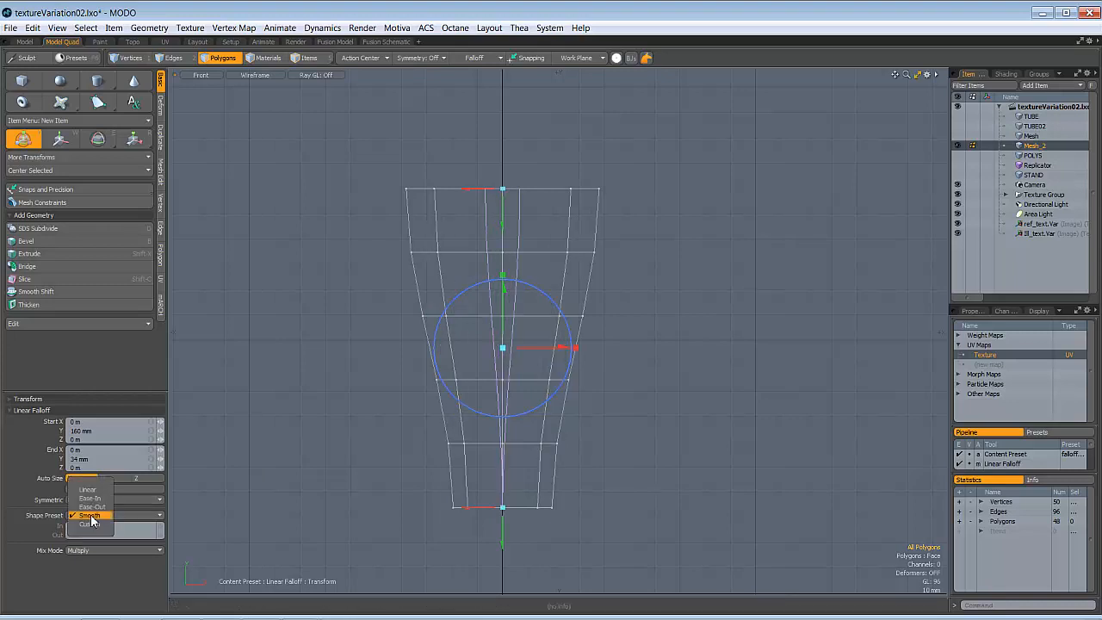
{"action": "left_click", "coordinate": [89, 497]}
{"action": "left_click", "coordinate": [97, 515]}
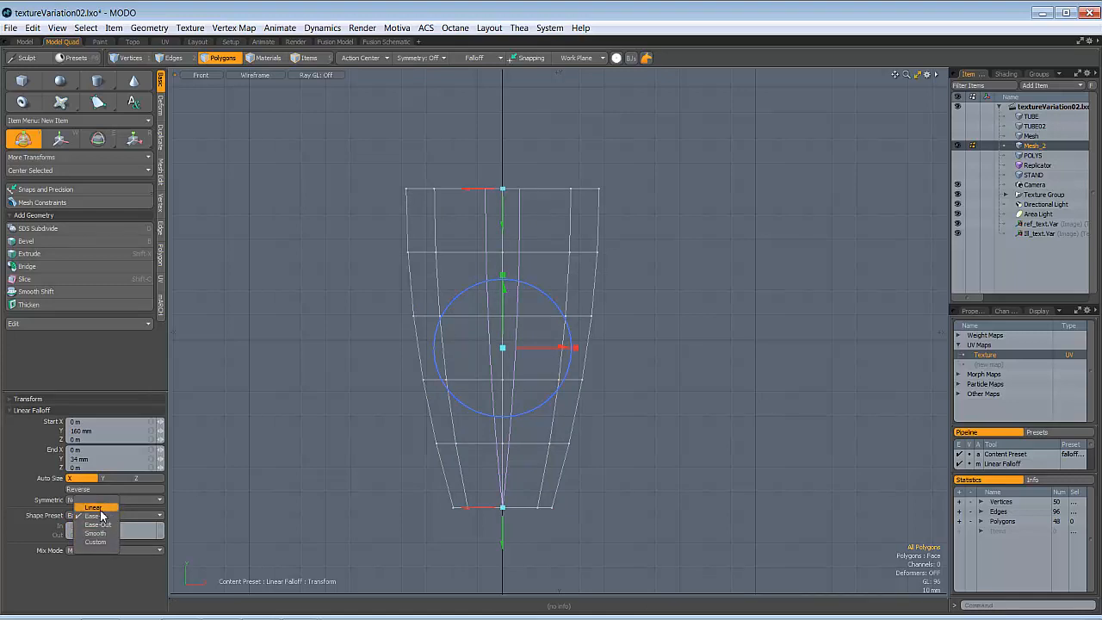
{"action": "left_click", "coordinate": [94, 508]}
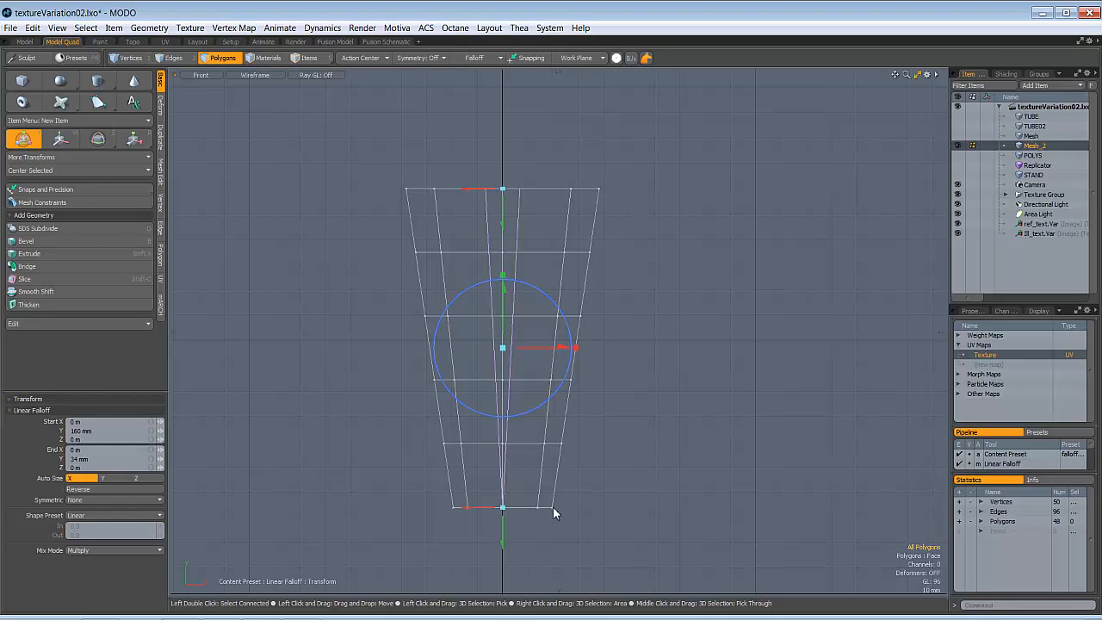
- Drop the Transform tool, set the falloff to none and restore the four-view layout
{"action": "key", "text": "space"}
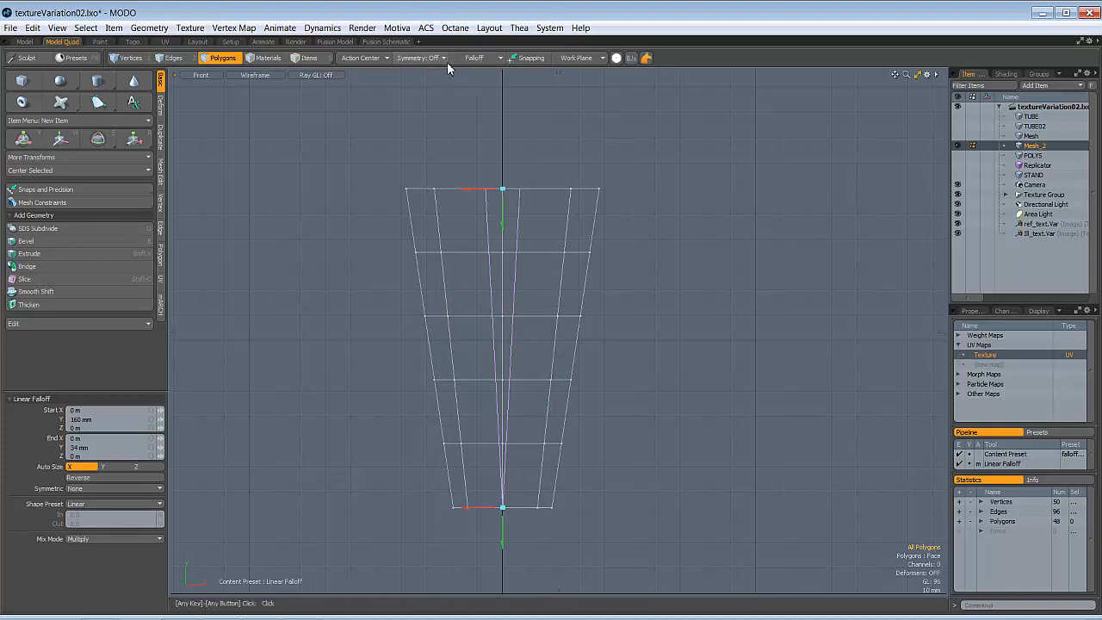
{"action": "left_click", "coordinate": [470, 59]}
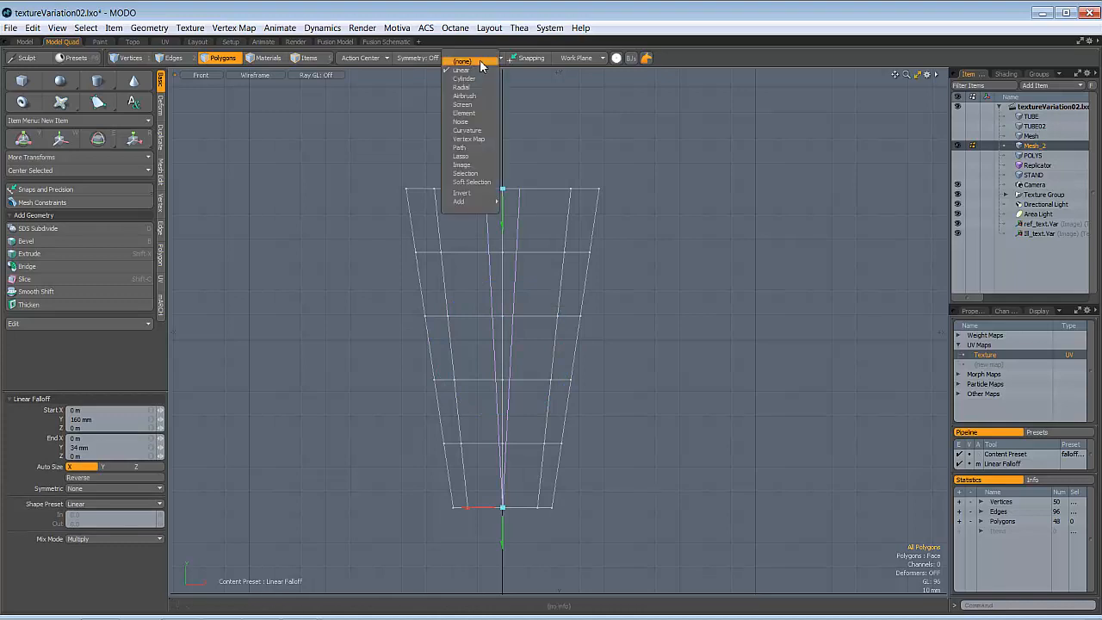
{"action": "left_click", "coordinate": [479, 60]}
{"action": "key", "text": "ctrl+space"}
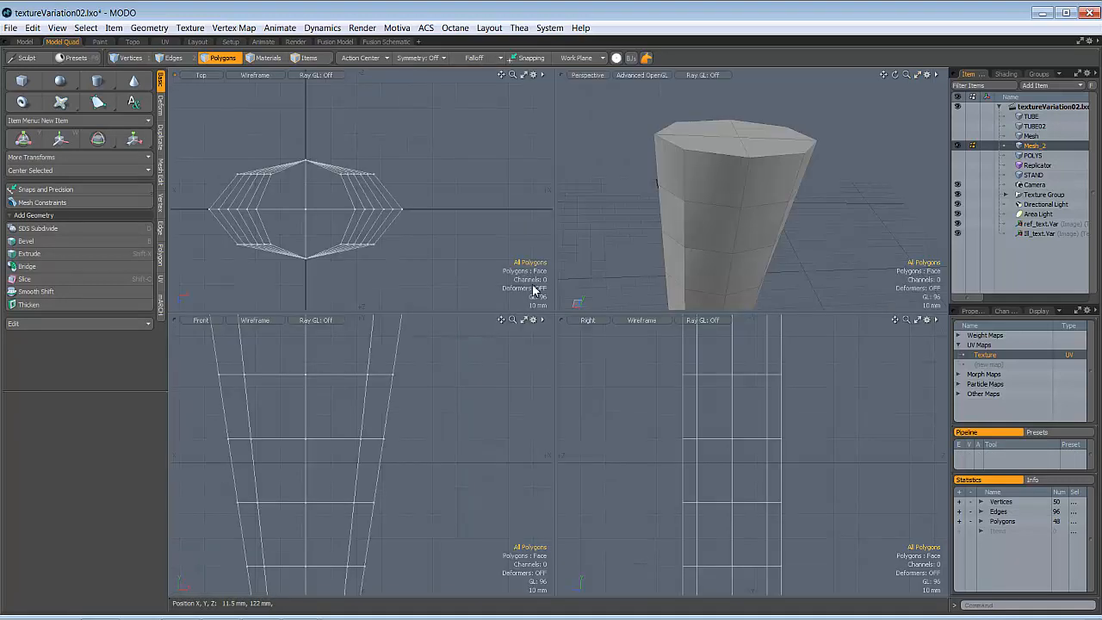
- Examine the flared mesh from several angles, comparing its subdivided and faceted forms
{"action": "left_click_drag", "start_coordinate": [763, 225], "coordinate": [715, 230], "text": "ctrl+alt"}
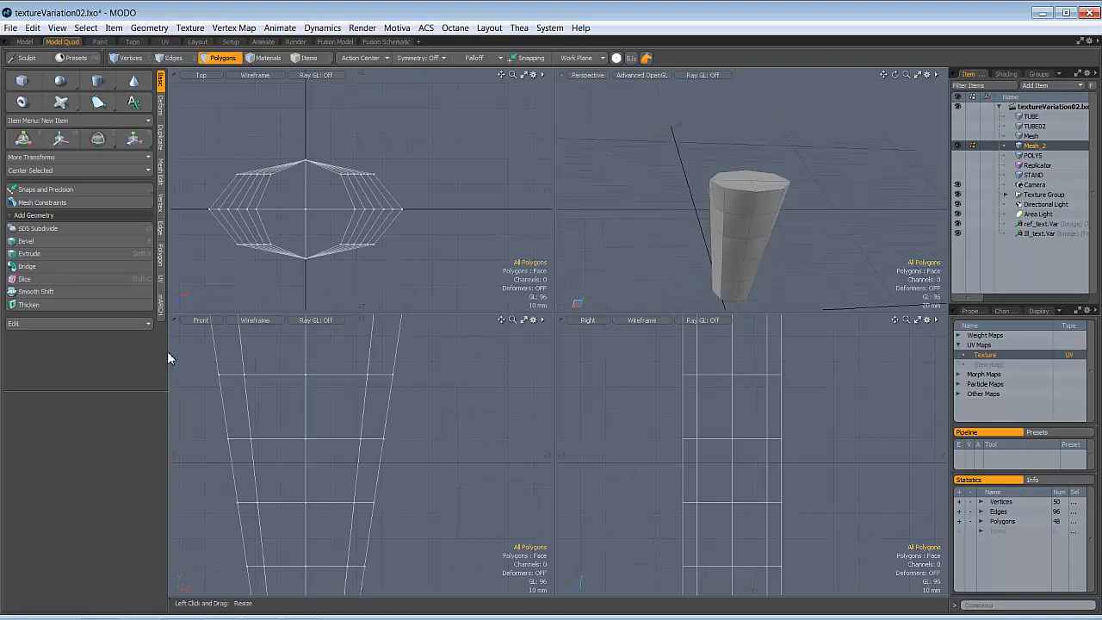
{"action": "left_click_drag", "start_coordinate": [167, 351], "coordinate": [97, 346]}
{"action": "left_click_drag", "start_coordinate": [627, 240], "coordinate": [690, 242], "text": "alt"}
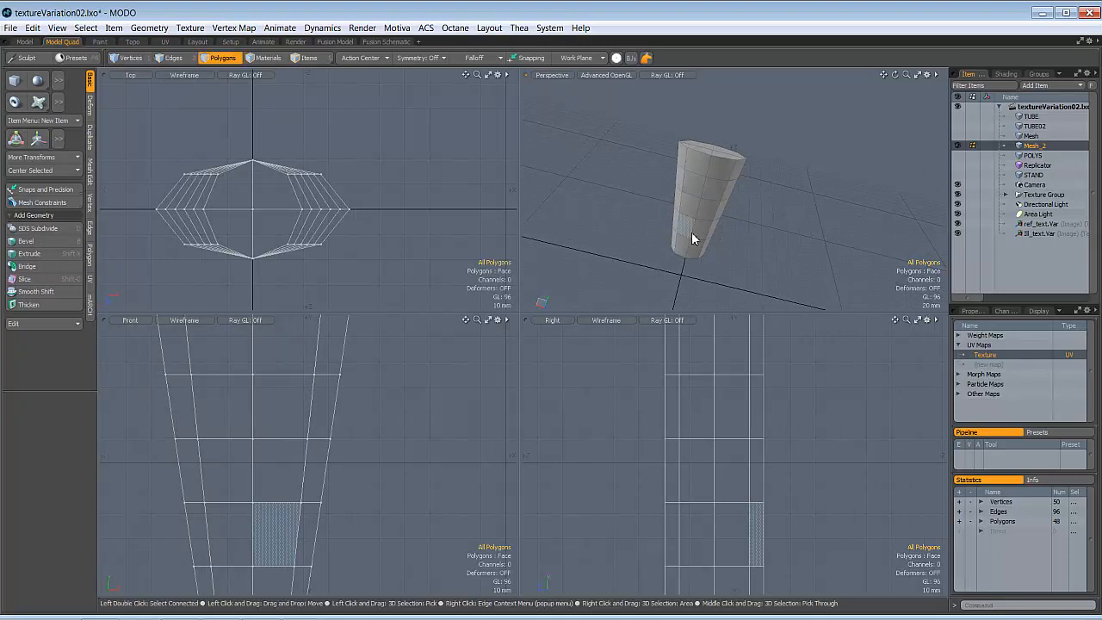
{"action": "key", "text": "Tab"}
{"action": "left_click_drag", "start_coordinate": [709, 155], "coordinate": [761, 234], "text": "alt"}
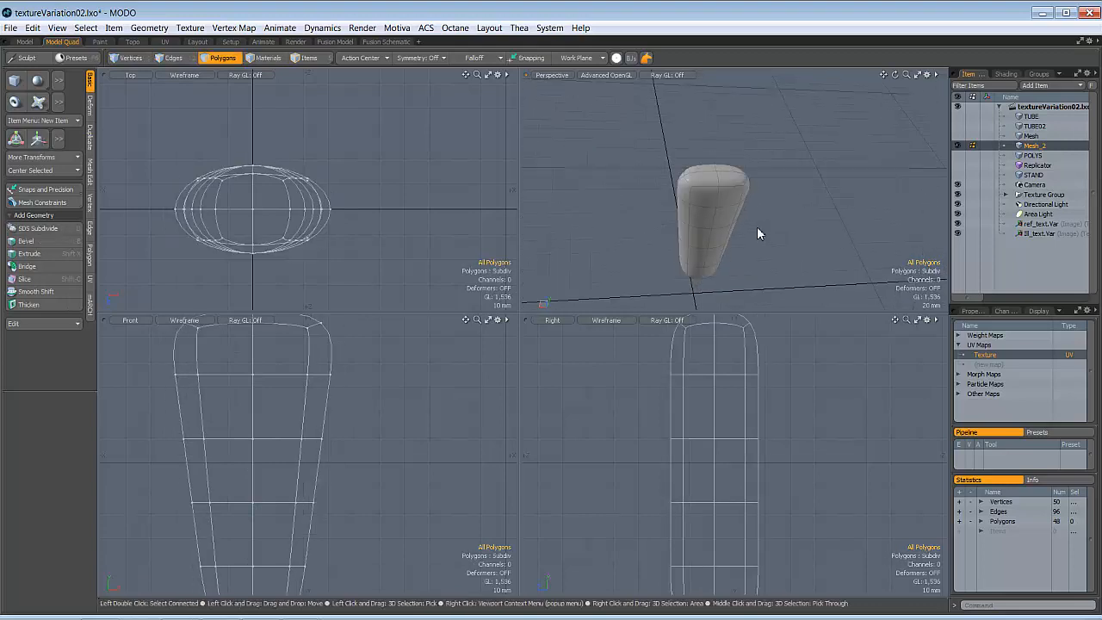
{"action": "key", "text": "Tab"}
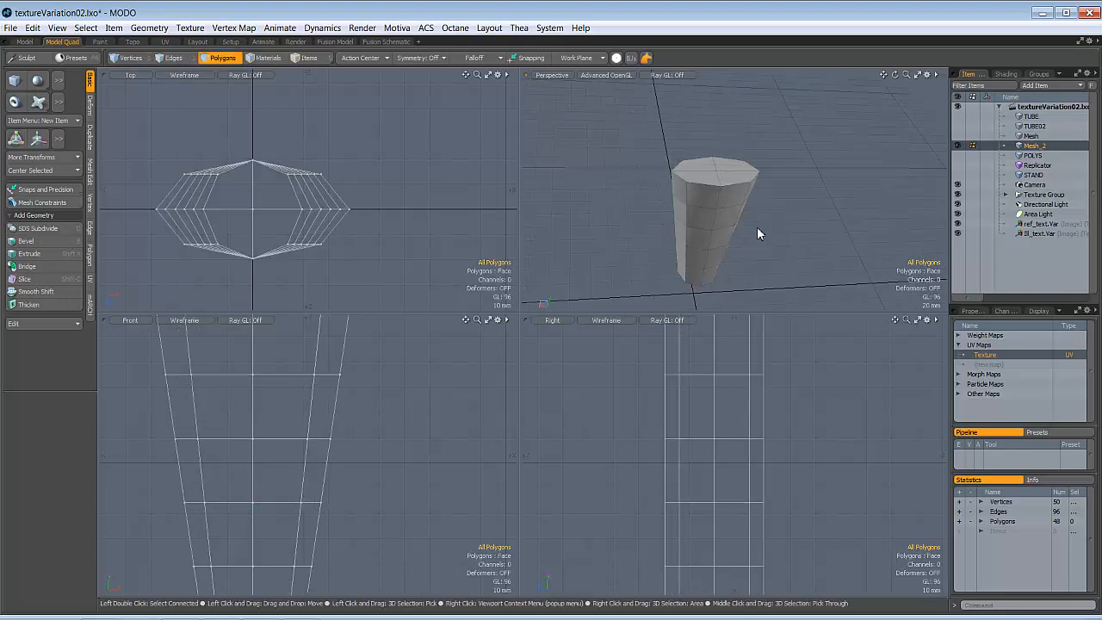
{"action": "left_click_drag", "start_coordinate": [756, 227], "coordinate": [682, 223], "text": "alt"}
{"action": "key", "text": "Tab"}
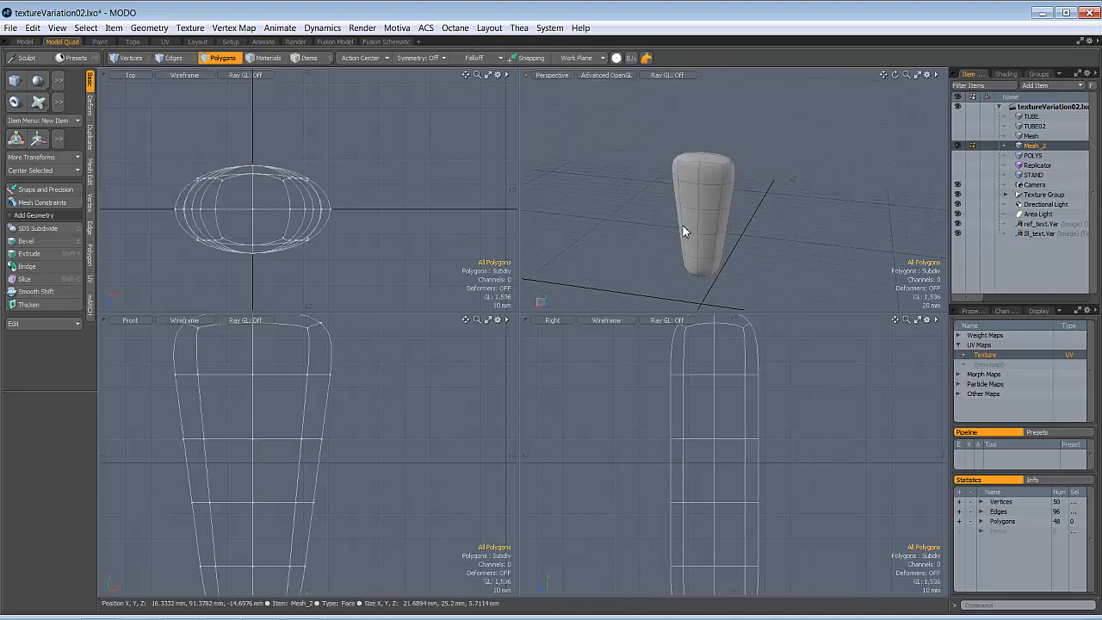
{"action": "key", "text": "Tab"}
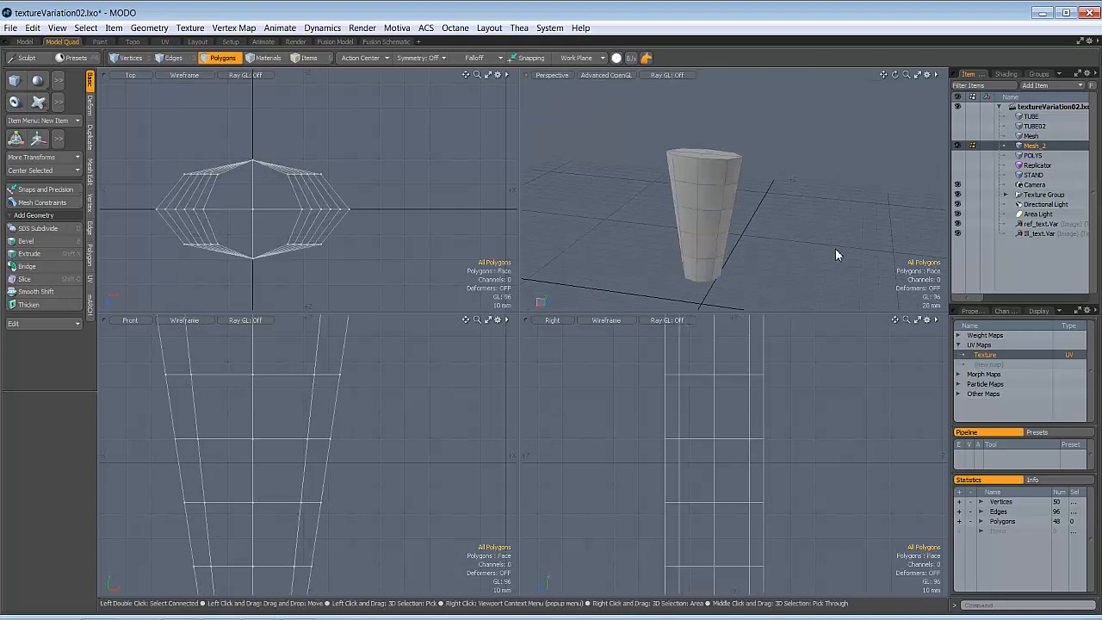
{"action": "left_click_drag", "start_coordinate": [835, 248], "coordinate": [700, 178], "text": "alt"}
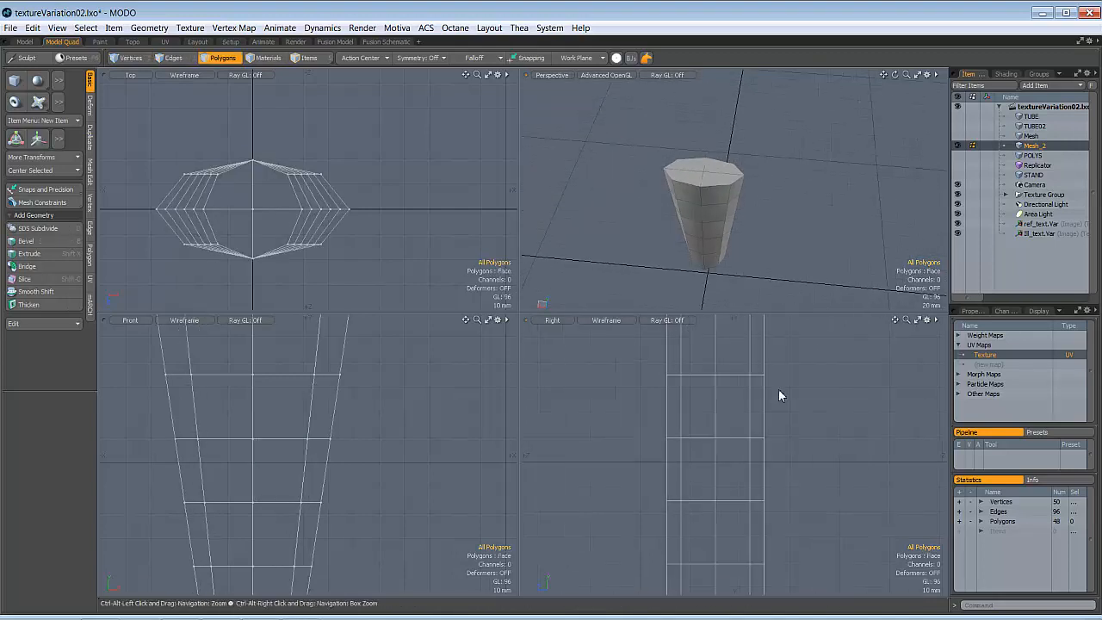
- Fit the mesh in all views and reapply a Linear falloff with the Transform tool active
{"action": "key", "text": "a"}
{"action": "left_click", "coordinate": [472, 58]}
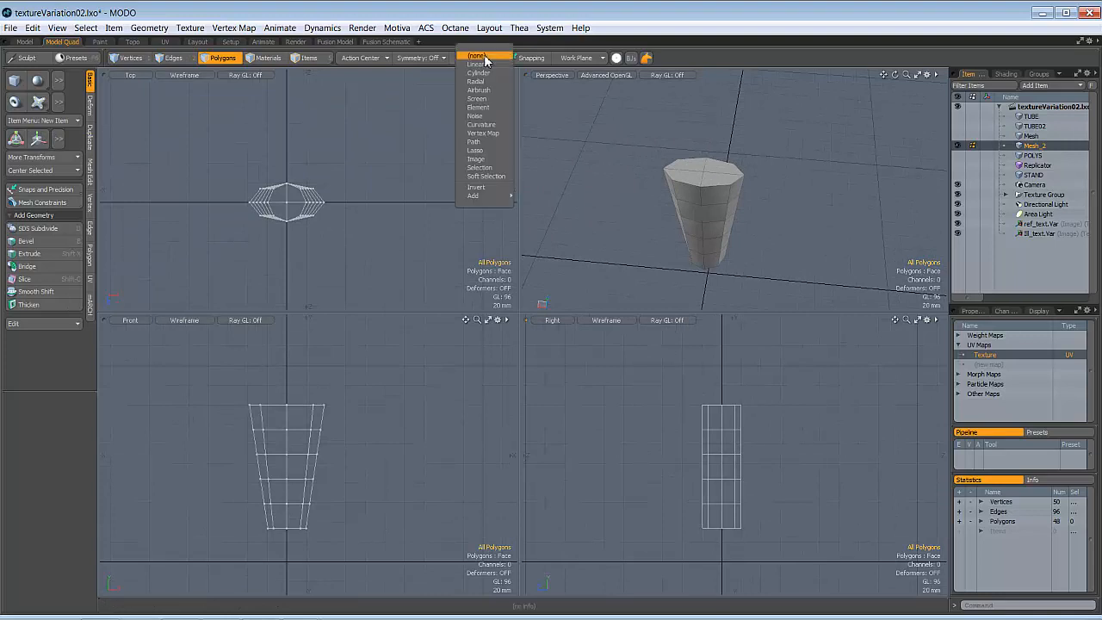
{"action": "left_click", "coordinate": [484, 64]}
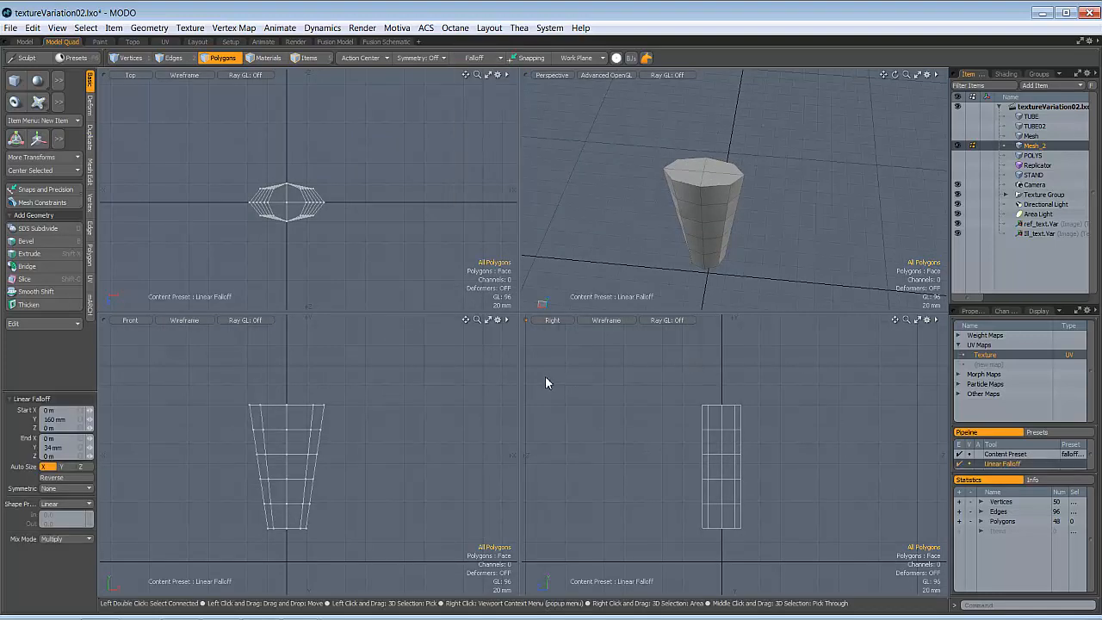
{"action": "key", "text": "y"}
{"action": "left_click", "coordinate": [52, 488]}
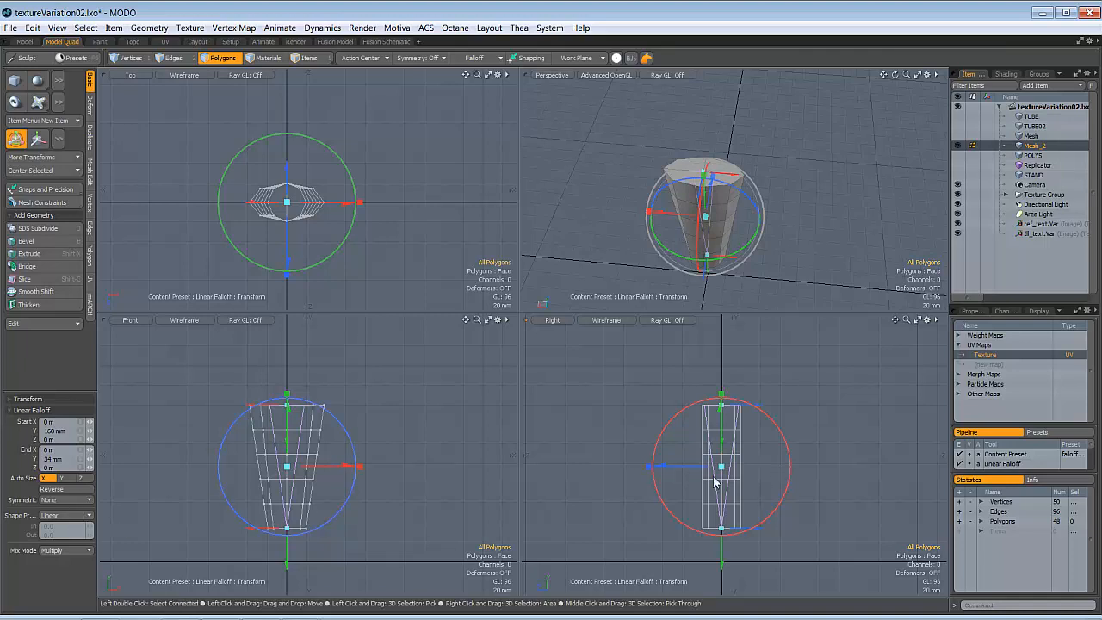
- In the maximized right view, scale the mesh along Z through the falloff so its top narrows almost to a point
{"action": "left_click_drag", "start_coordinate": [713, 476], "coordinate": [738, 449], "text": "ctrl+alt"}
{"action": "key", "text": "KP_0"}
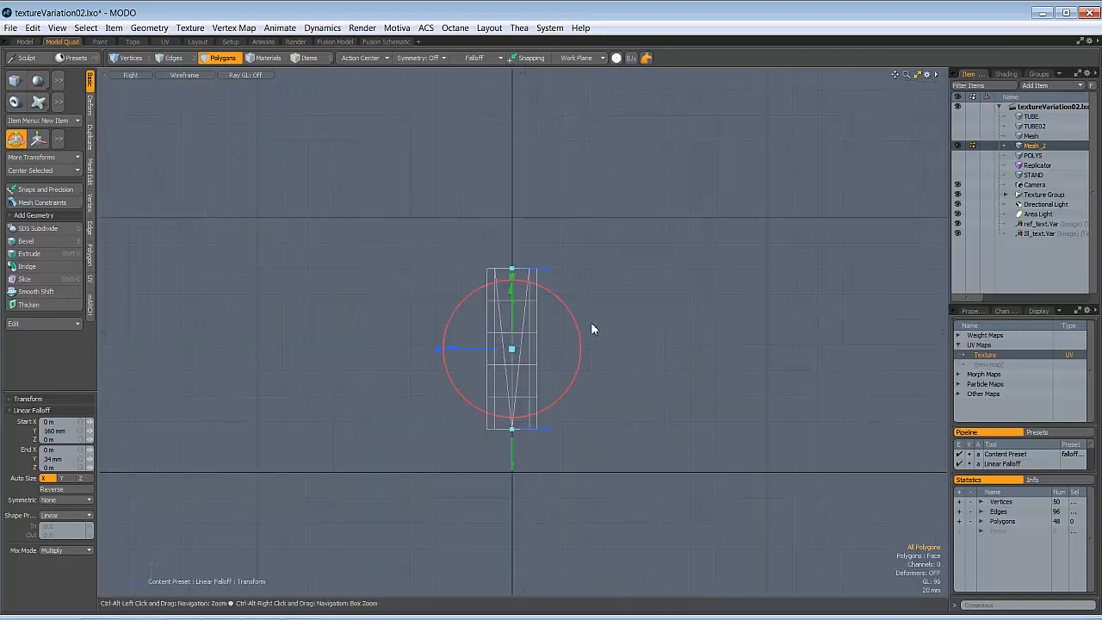
{"action": "left_click_drag", "start_coordinate": [591, 328], "coordinate": [451, 341], "text": "ctrl+alt"}
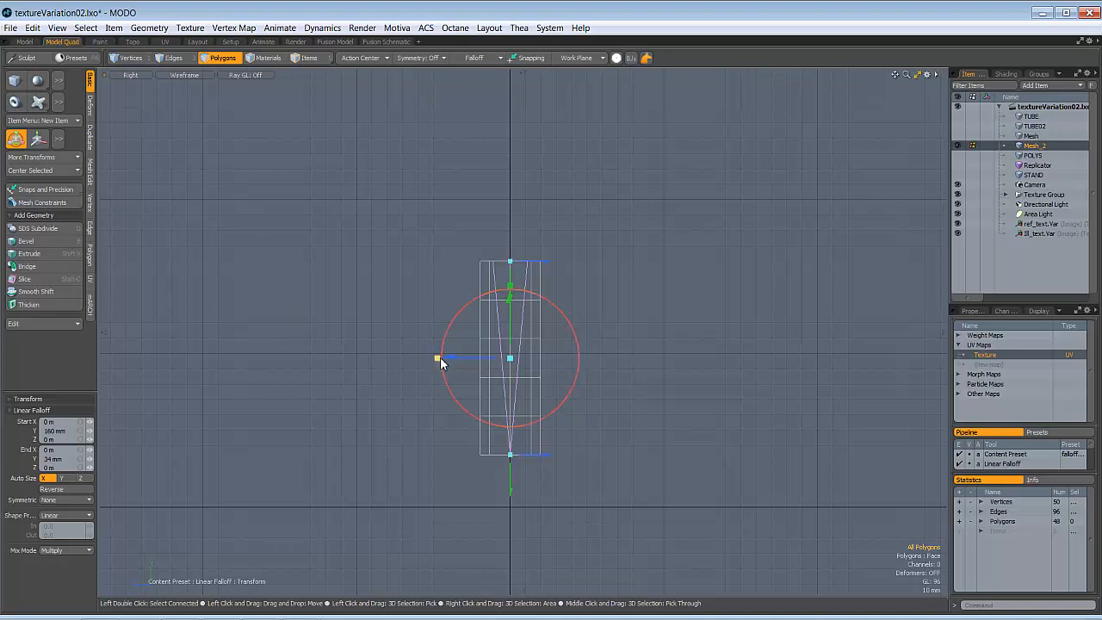
{"action": "left_click_drag", "start_coordinate": [438, 357], "coordinate": [496, 357]}
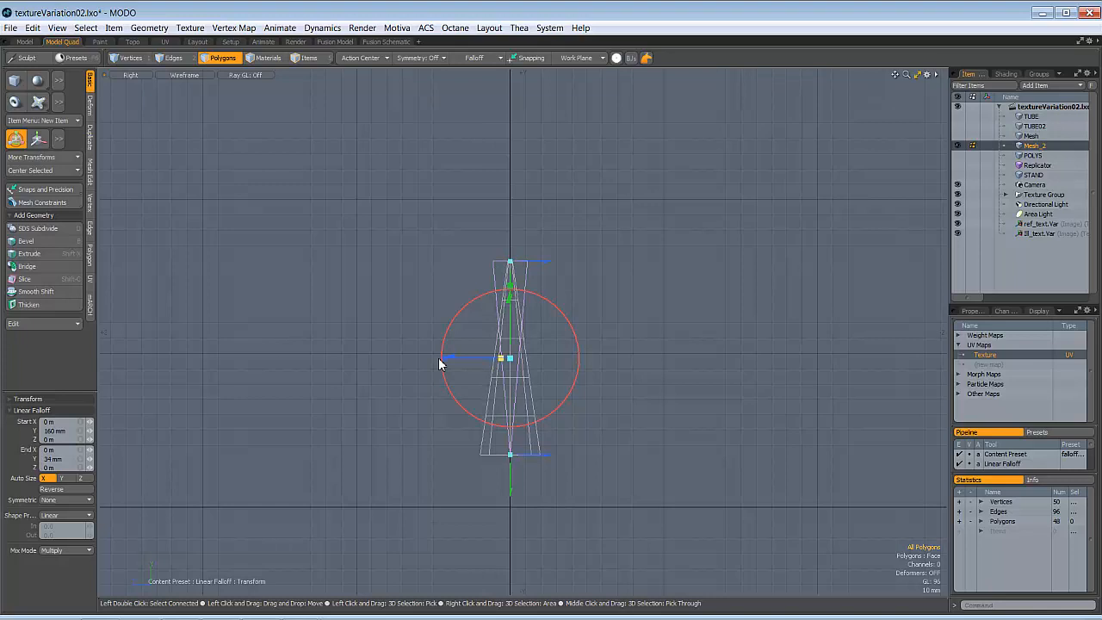
- Try the Ease-In shape preset on the Z taper, and set the falloff shape to Ease-Out
{"action": "left_click", "coordinate": [59, 517]}
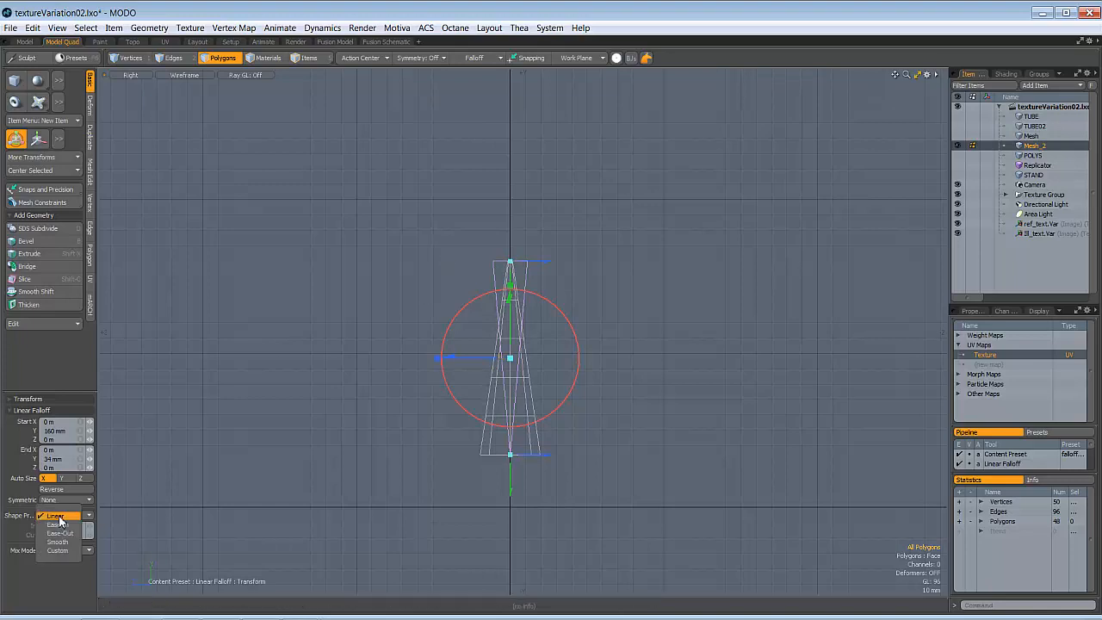
{"action": "left_click", "coordinate": [64, 516]}
{"action": "left_click", "coordinate": [65, 516]}
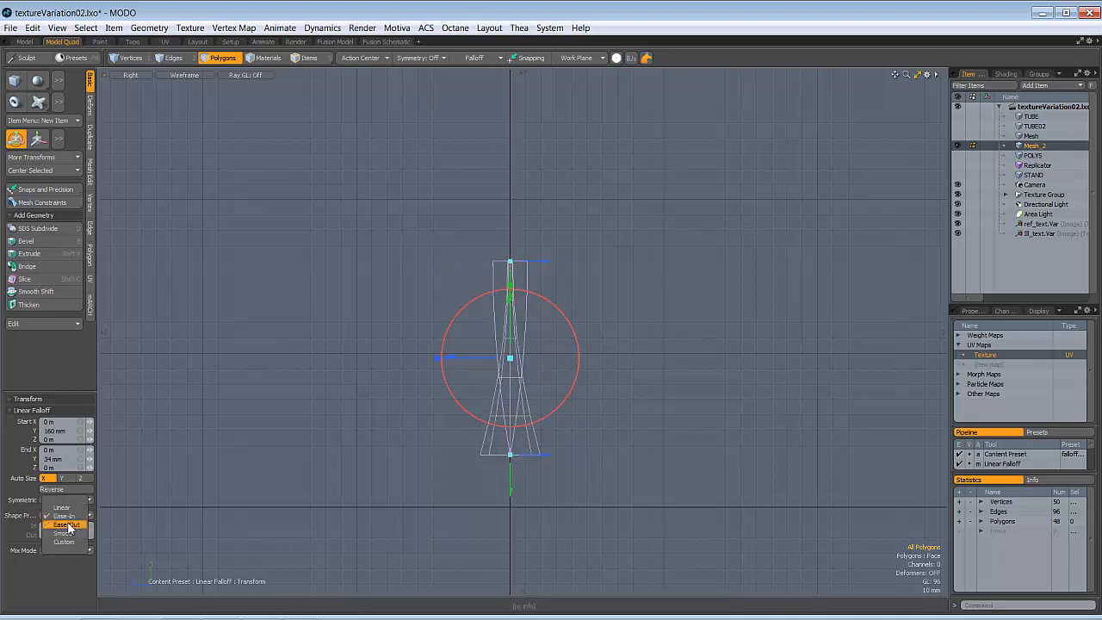
{"action": "left_click", "coordinate": [65, 526]}
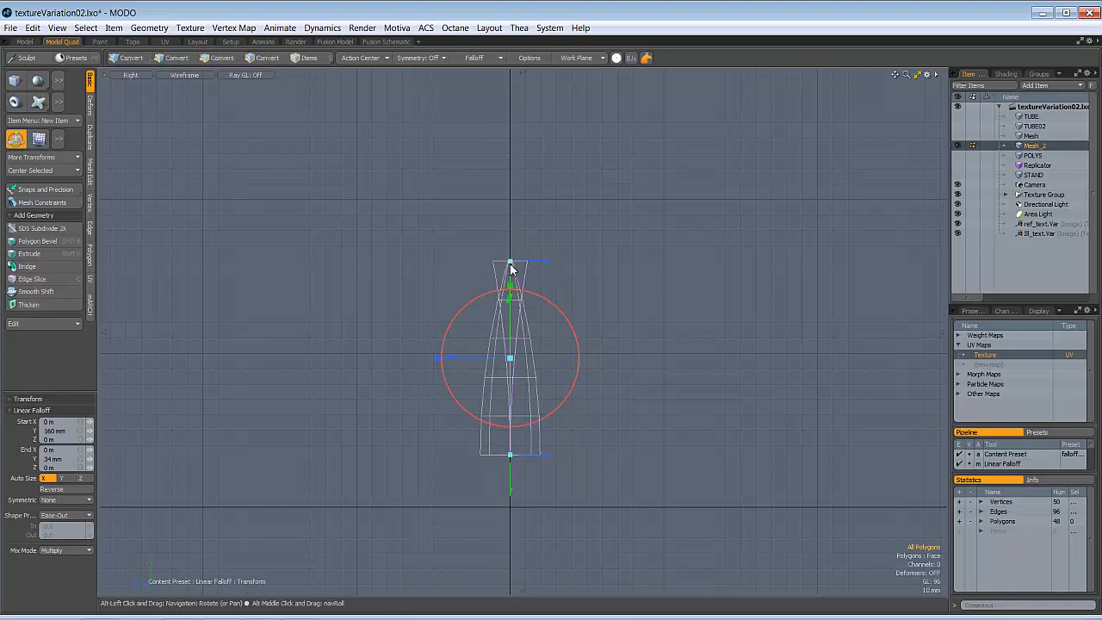
{"action": "left_click_drag", "start_coordinate": [510, 263], "coordinate": [540, 284], "text": "ctrl+alt"}
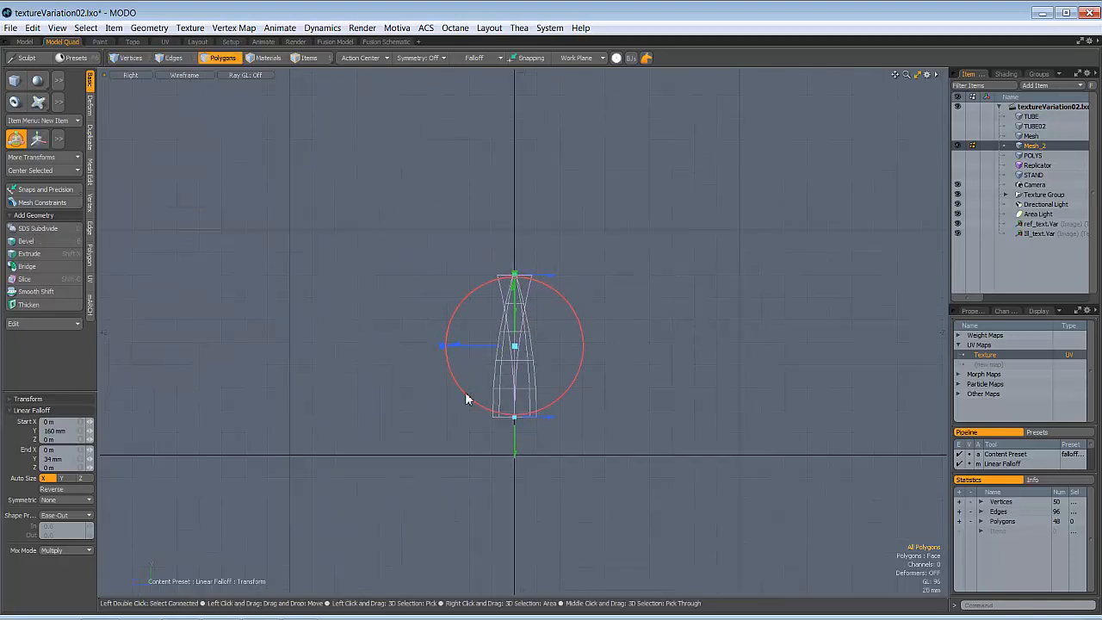
- Drop the Transform tool and remove the linear falloff from the tapered mesh
{"action": "key", "text": "space"}
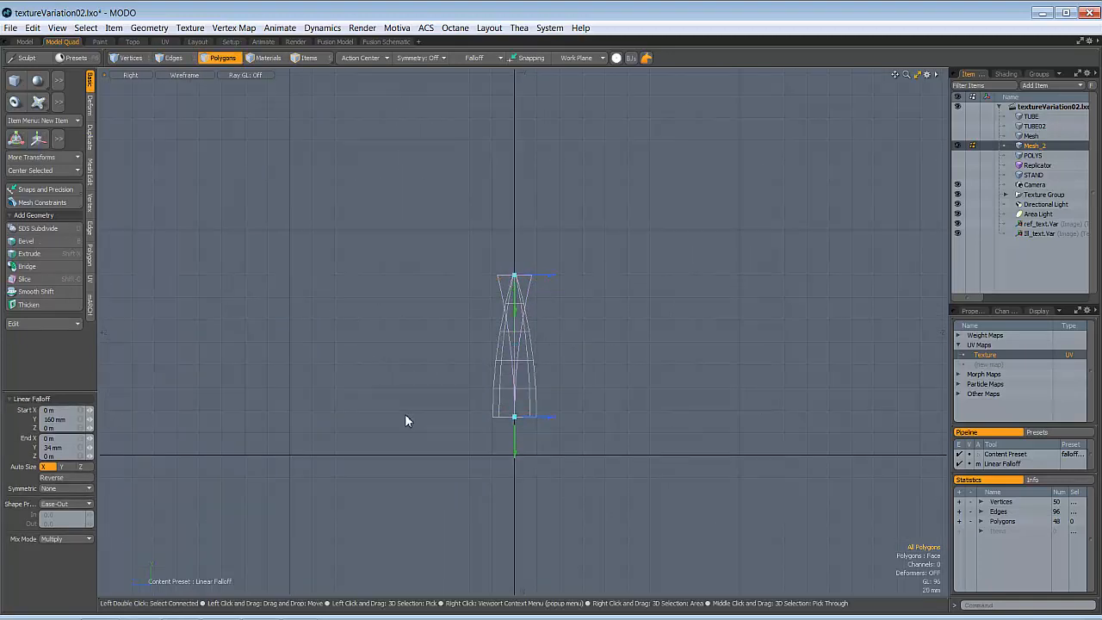
{"action": "left_click", "coordinate": [473, 59]}
{"action": "left_click", "coordinate": [470, 58]}
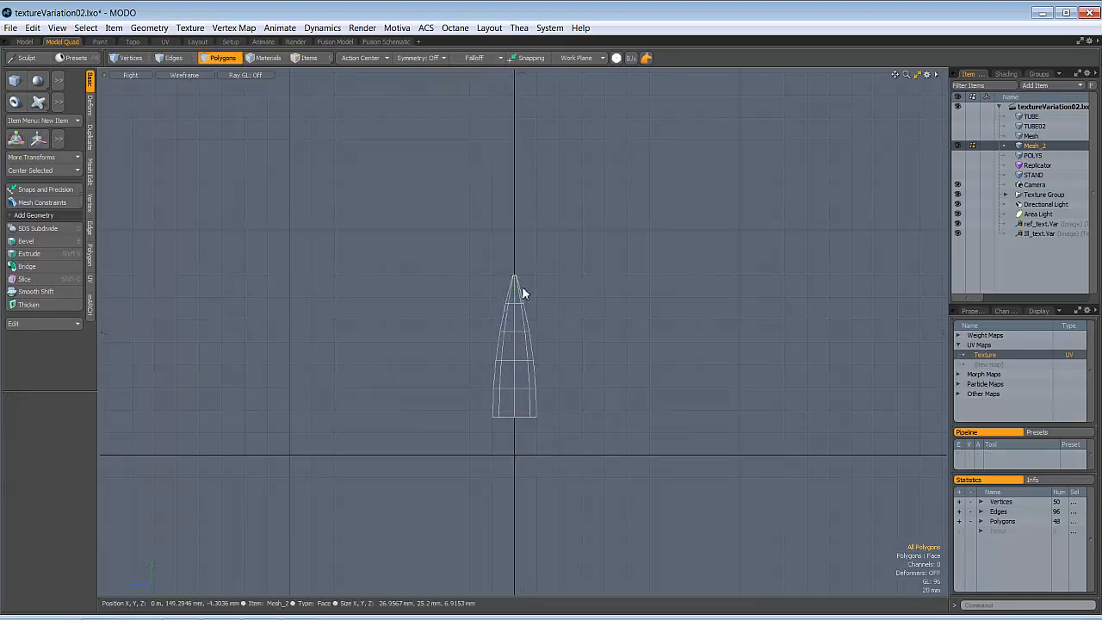
- Return to the four-view layout and preview the tapered mesh with subdivision toggled on and off
{"action": "key", "text": "ctrl+space"}
{"action": "left_click_drag", "start_coordinate": [735, 247], "coordinate": [678, 235], "text": "alt"}
{"action": "key", "text": "3"}
{"action": "key", "text": "Tab"}
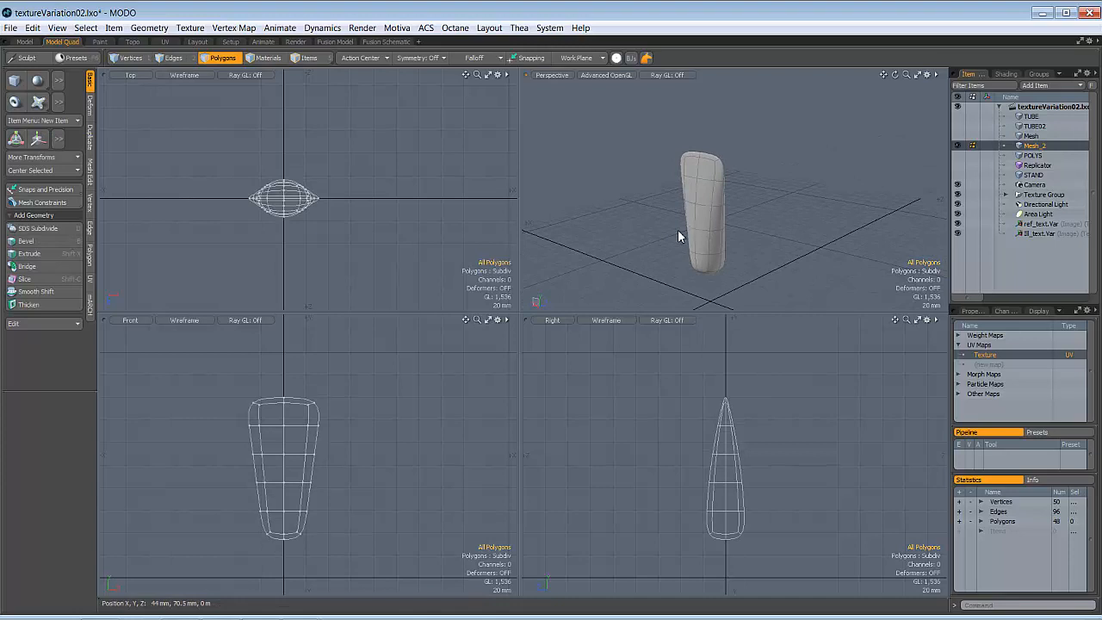
{"action": "key", "text": "Tab"}
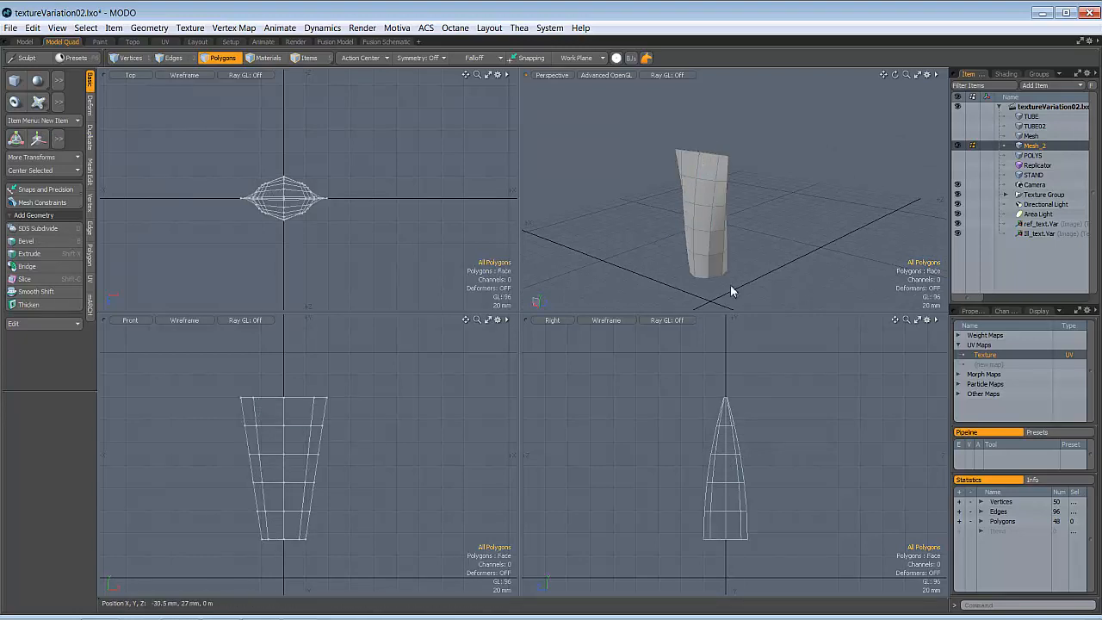
- Select the four narrow top cap polygons and apply a Polygon Bevel with an inset of -1 mm
{"action": "right_click_drag", "start_coordinate": [756, 391], "coordinate": [731, 381]}
{"action": "mouse_move", "coordinate": [702, 159]}
{"action": "left_mouse_down", "text": "ctrl+alt"}
{"action": "mouse_move", "coordinate": [796, 194]}
{"action": "mouse_move", "coordinate": [701, 191]}
{"action": "mouse_move", "coordinate": [762, 172]}
{"action": "mouse_move", "coordinate": [706, 258]}
{"action": "left_mouse_up", "text": "ctrl+alt"}
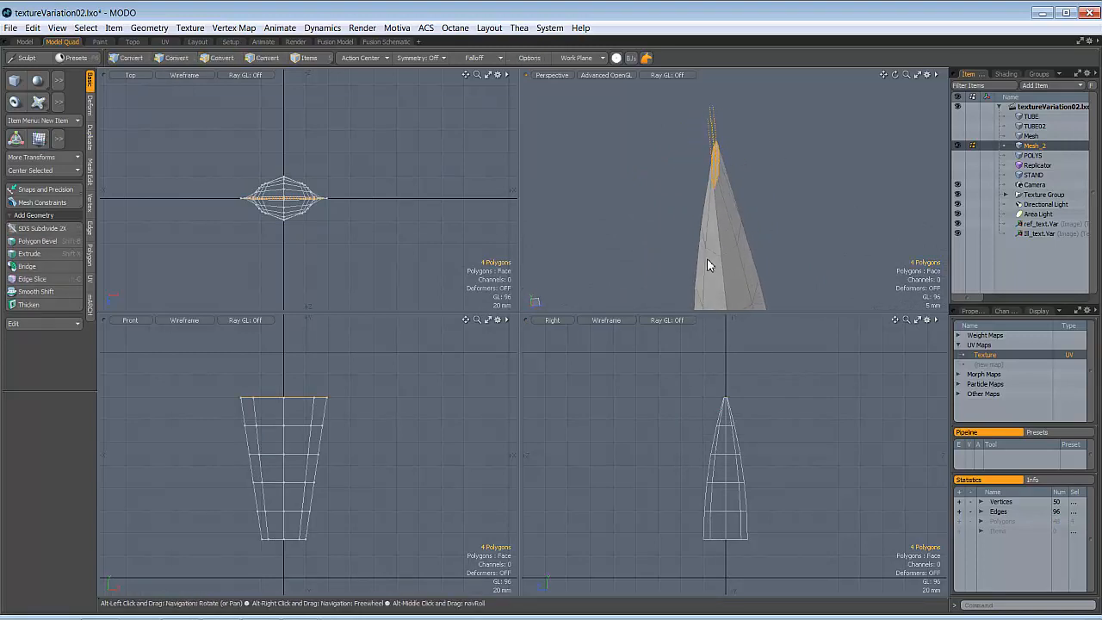
{"action": "left_click_drag", "start_coordinate": [726, 187], "coordinate": [782, 192], "text": "alt"}
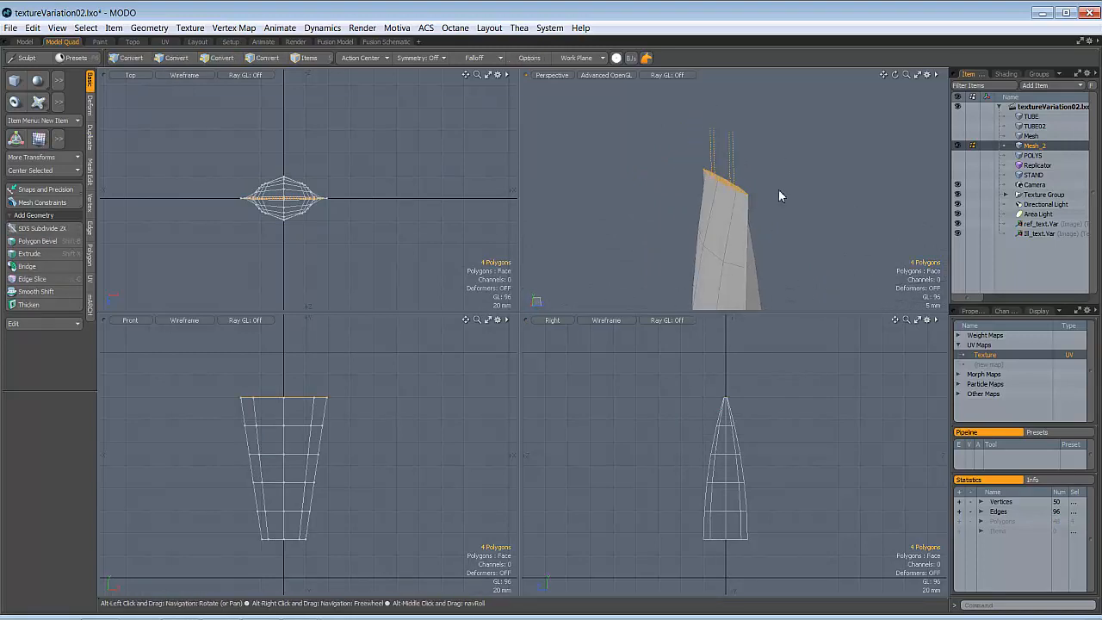
{"action": "key", "text": "b"}
{"action": "left_click_drag", "start_coordinate": [721, 388], "coordinate": [865, 417], "text": "alt"}
{"action": "left_click", "coordinate": [835, 399]}
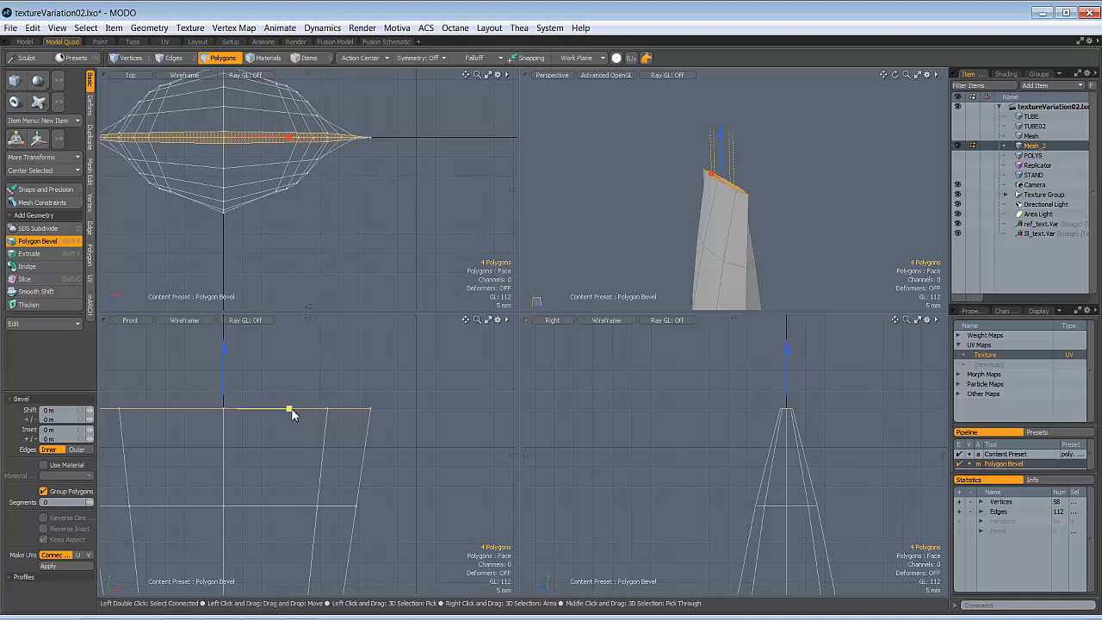
{"action": "left_click_drag", "start_coordinate": [290, 408], "coordinate": [292, 408]}
{"action": "left_click_drag", "start_coordinate": [772, 400], "coordinate": [902, 392], "text": "ctrl+alt"}
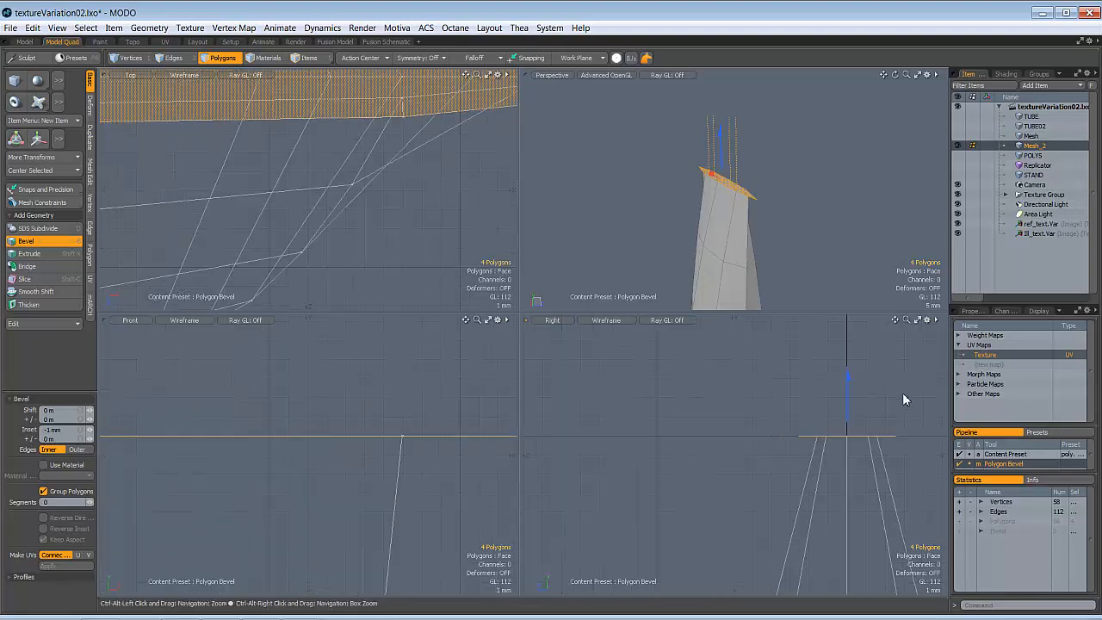
- Adjust the Polygon Bevel on the narrow top cap polygons to an inset of about -620 um
{"action": "left_click_drag", "start_coordinate": [847, 419], "coordinate": [914, 419], "text": "ctrl+alt"}
{"action": "left_click_drag", "start_coordinate": [914, 419], "coordinate": [710, 426], "text": "alt+shift"}
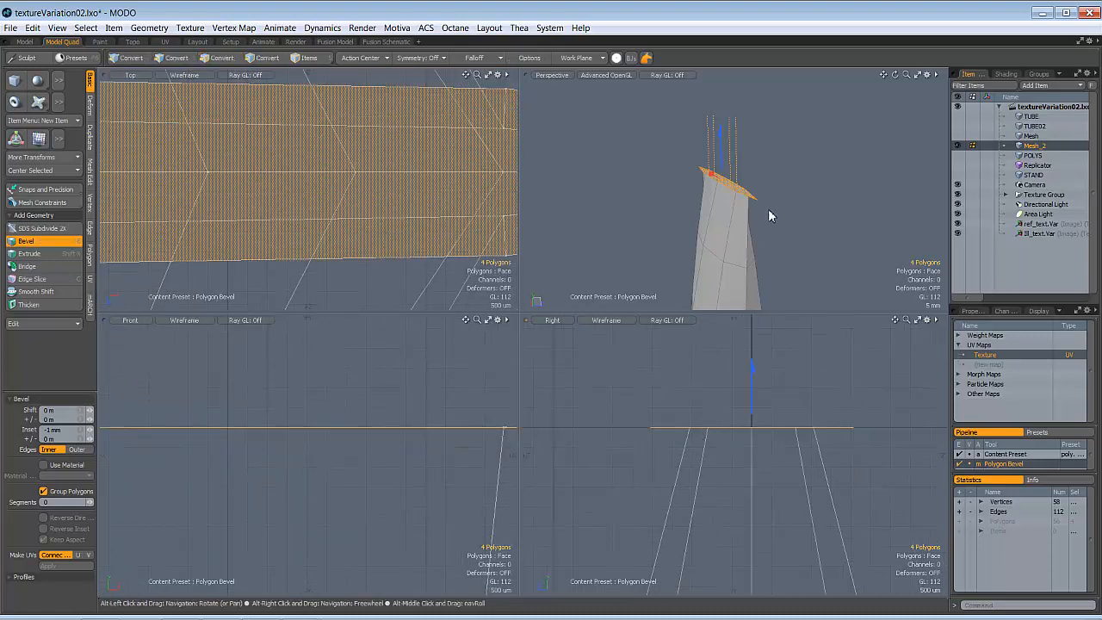
{"action": "left_click_drag", "start_coordinate": [768, 209], "coordinate": [742, 220], "text": "alt"}
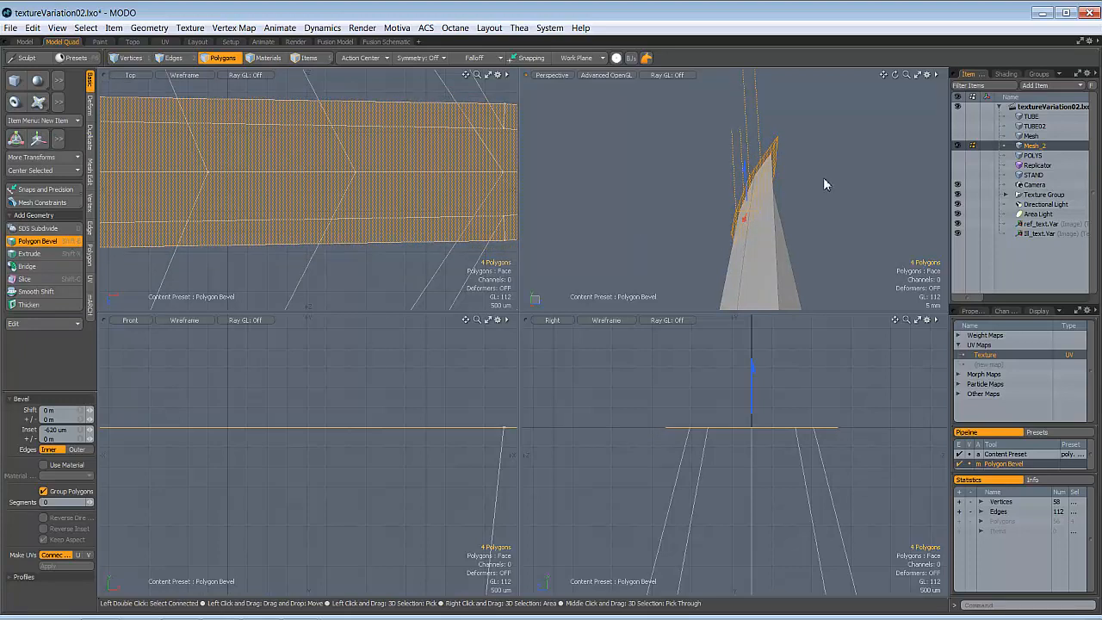
{"action": "left_click_drag", "start_coordinate": [795, 216], "coordinate": [762, 229], "text": "alt"}
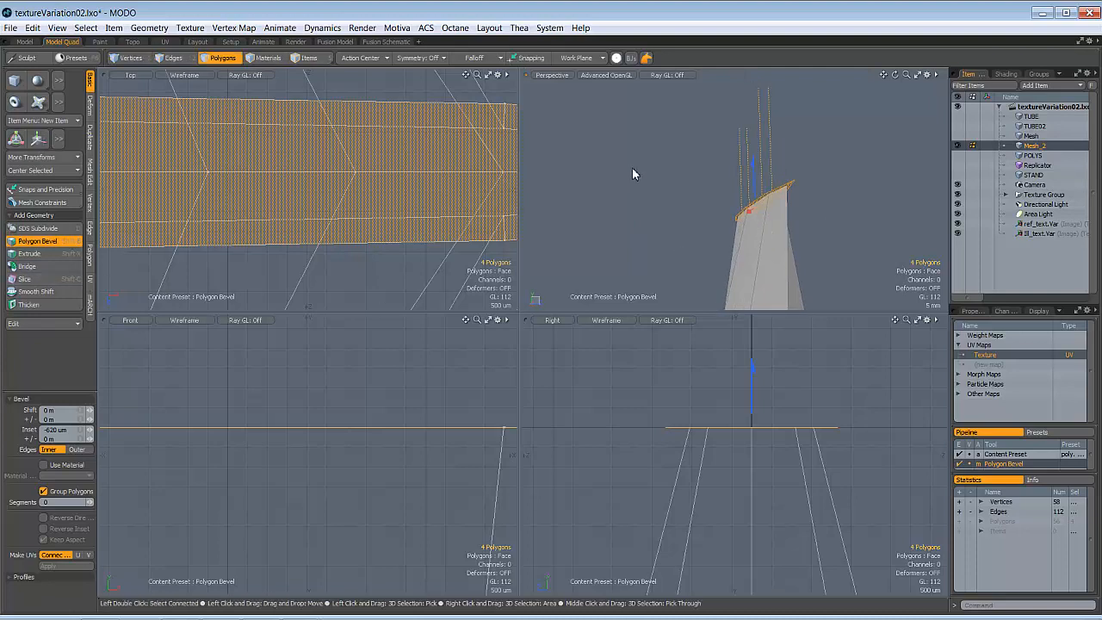
- Bevel the top cap polygons again with a shift of about 200 um and an inset of about -440 um
{"action": "key", "text": "shift"}
{"action": "left_click_drag", "start_coordinate": [755, 215], "coordinate": [718, 221], "text": "ctrl+alt"}
{"action": "scroll", "coordinate": [751, 293], "scroll_direction": "down", "scroll_amount": 2}
{"action": "scroll", "coordinate": [757, 443], "scroll_direction": "down", "scroll_amount": 4}
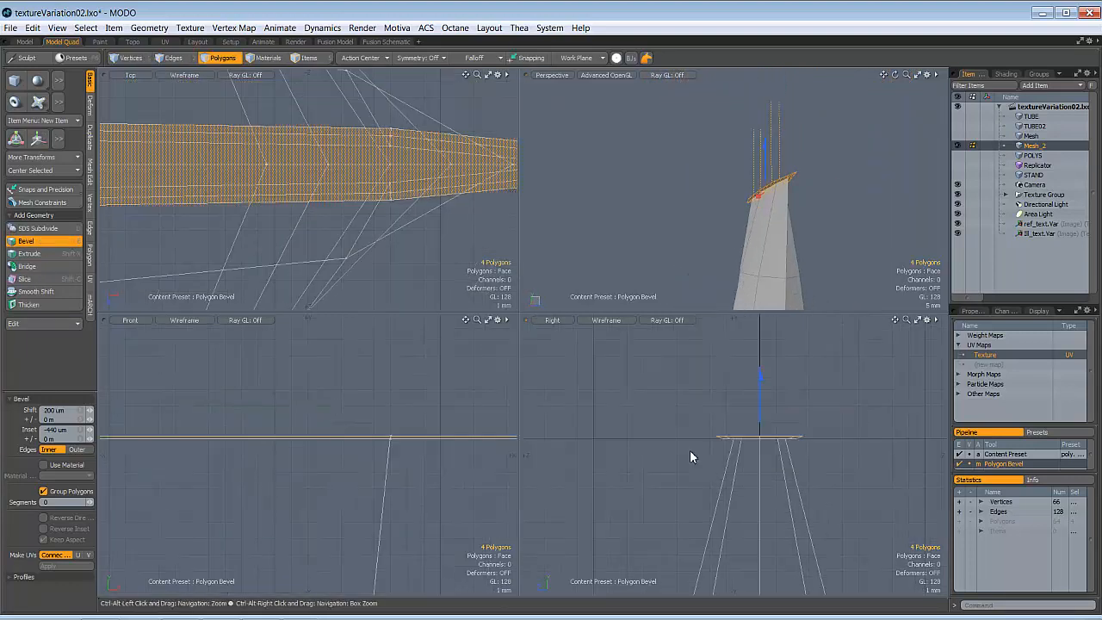
{"action": "left_click_drag", "start_coordinate": [759, 402], "coordinate": [694, 449], "text": "alt+shift"}
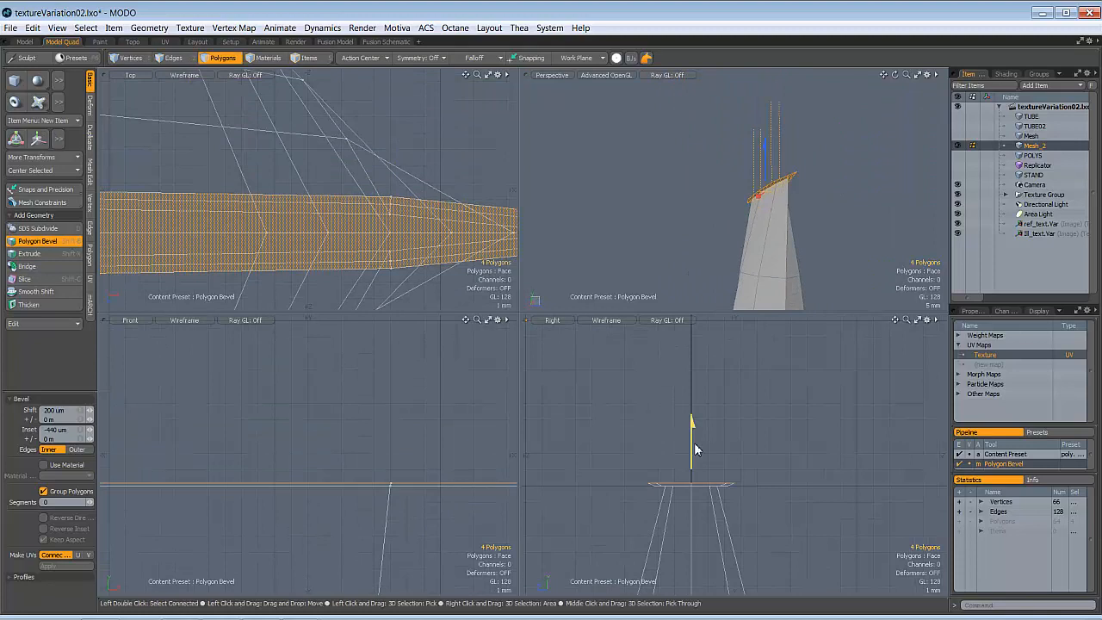
- Add another bevel that raises the top cap polygons with zero inset to form a tall crimp band
{"action": "left_click", "coordinate": [747, 406], "text": "shift"}
{"action": "left_click_drag", "start_coordinate": [691, 429], "coordinate": [692, 419]}
{"action": "left_click_drag", "start_coordinate": [711, 418], "coordinate": [665, 440], "text": "ctrl+alt"}
{"action": "left_click_drag", "start_coordinate": [731, 451], "coordinate": [719, 437], "text": "alt+shift"}
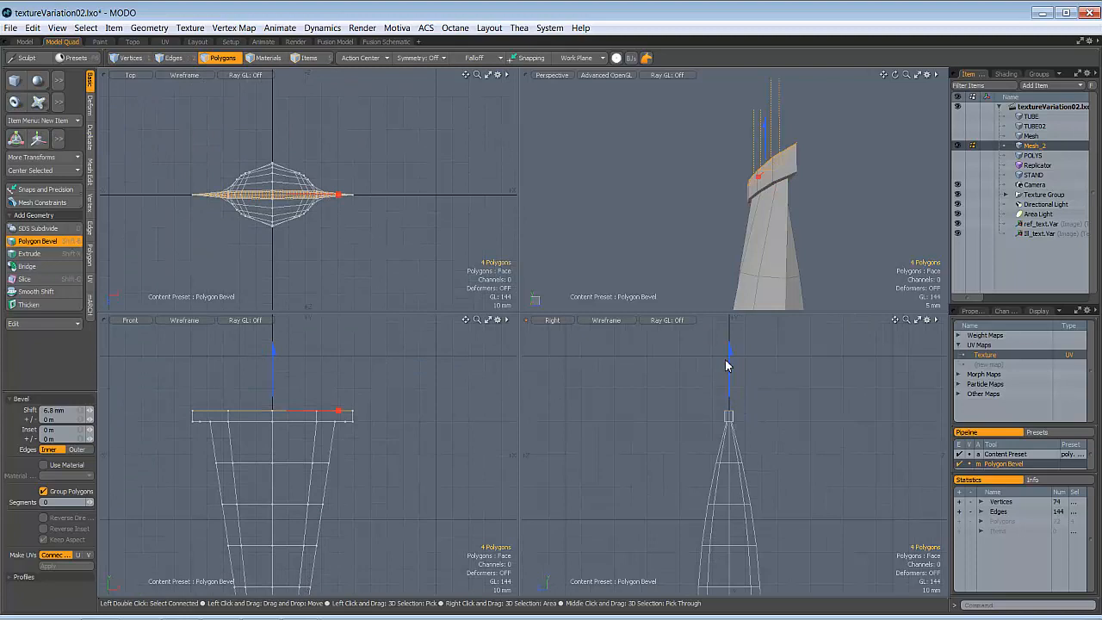
{"action": "mouse_move", "coordinate": [725, 366]}
{"action": "left_mouse_down"}
{"action": "mouse_move", "coordinate": [729, 358]}
{"action": "mouse_move", "coordinate": [728, 375]}
{"action": "left_mouse_up"}
{"action": "mouse_move", "coordinate": [776, 416]}
{"action": "left_mouse_down", "text": "ctrl+alt"}
{"action": "mouse_move", "coordinate": [726, 382]}
{"action": "mouse_move", "coordinate": [782, 438]}
{"action": "mouse_move", "coordinate": [828, 437]}
{"action": "mouse_move", "coordinate": [743, 454]}
{"action": "mouse_move", "coordinate": [783, 426]}
{"action": "left_mouse_up", "text": "ctrl+alt"}
- Finish the crimp band's top with a bevel of about 400 um shift and 690 um inset
{"action": "left_click", "coordinate": [784, 421], "text": "shift"}
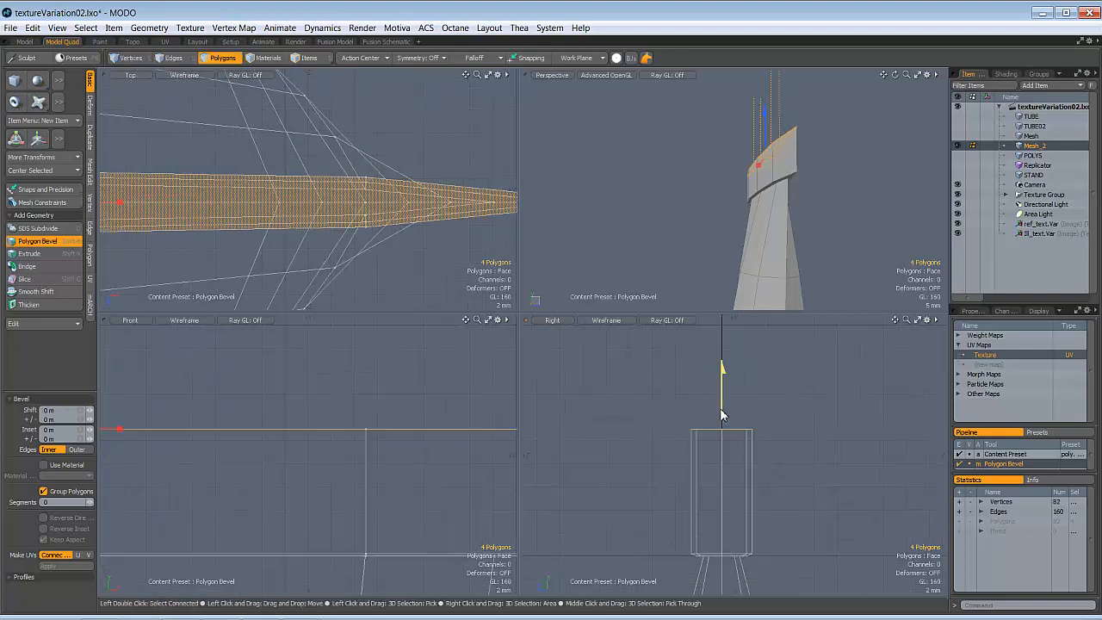
{"action": "left_click_drag", "start_coordinate": [721, 409], "coordinate": [719, 404]}
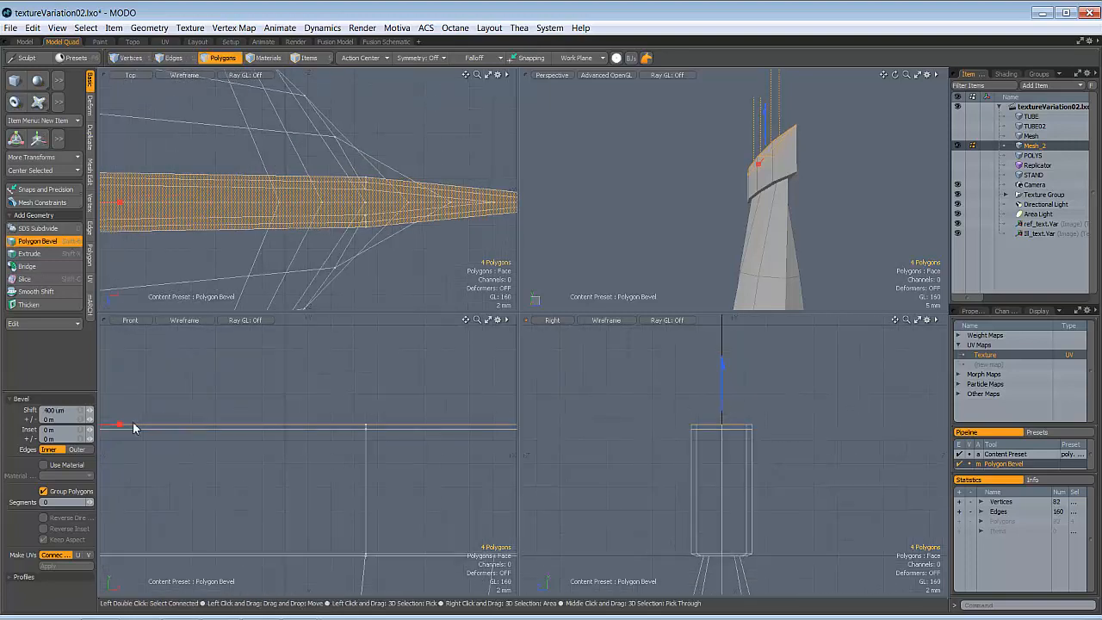
{"action": "left_click_drag", "start_coordinate": [119, 431], "coordinate": [119, 431]}
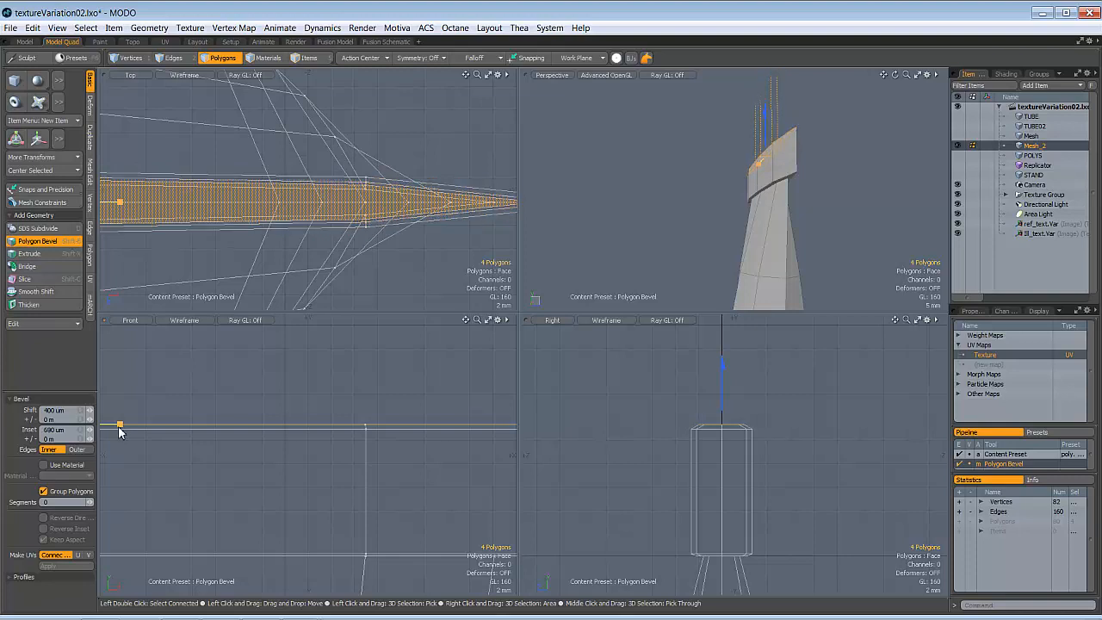
{"action": "key", "text": "space"}
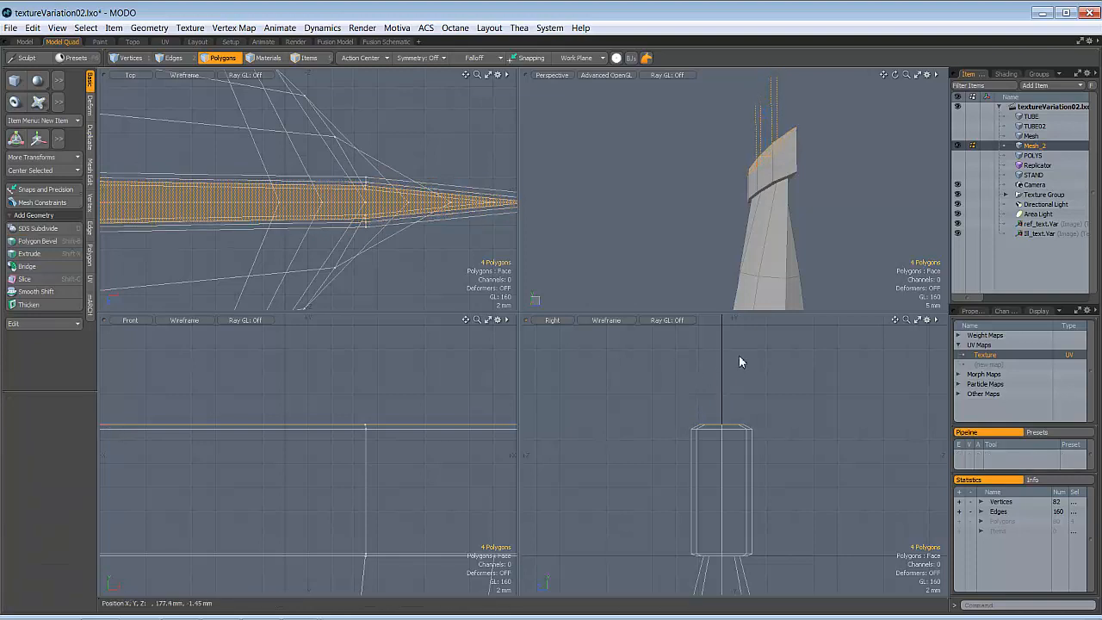
- Clear the polygon selection and turn on subdivision for the beveled tube mesh
{"action": "scroll", "coordinate": [738, 355], "scroll_direction": "down", "scroll_amount": 2}
{"action": "left_click", "coordinate": [843, 244]}
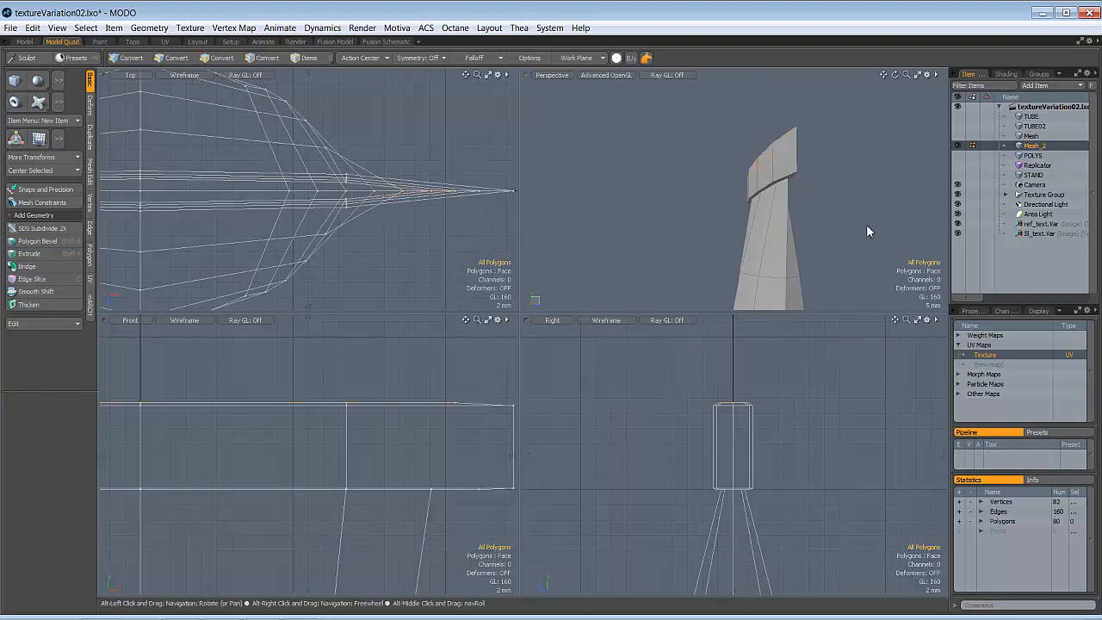
{"action": "left_click_drag", "start_coordinate": [866, 229], "coordinate": [726, 212], "text": "alt"}
{"action": "key", "text": "Tab"}
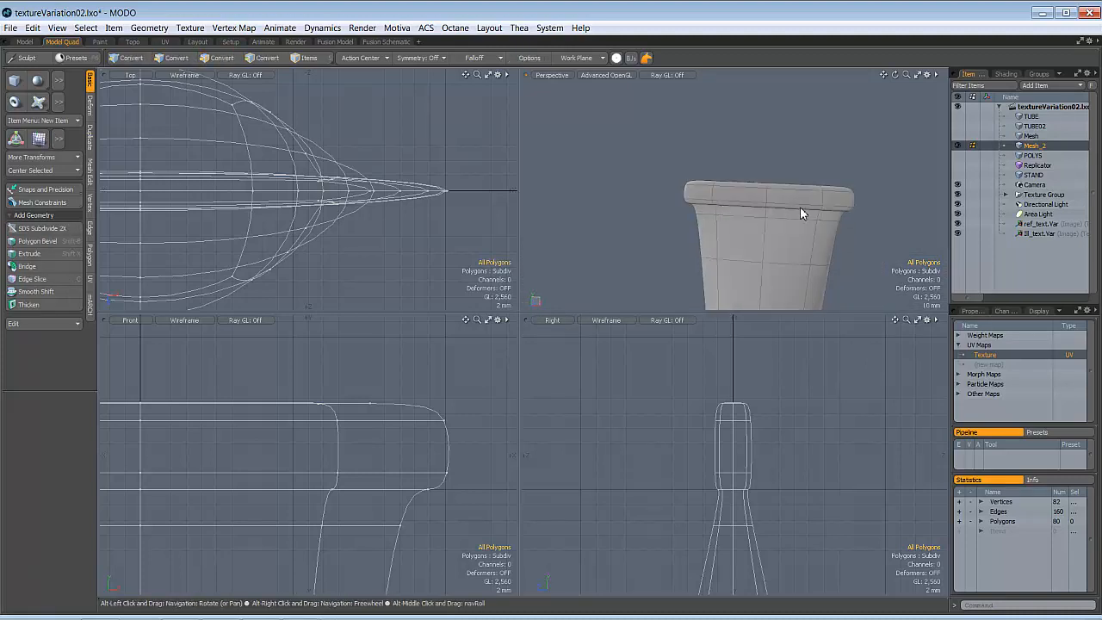
{"action": "mouse_move", "coordinate": [860, 204]}
{"action": "left_mouse_down", "text": "alt"}
{"action": "mouse_move", "coordinate": [743, 201]}
{"action": "mouse_move", "coordinate": [728, 179]}
{"action": "mouse_move", "coordinate": [693, 181]}
{"action": "mouse_move", "coordinate": [821, 174]}
{"action": "mouse_move", "coordinate": [728, 180]}
{"action": "mouse_move", "coordinate": [743, 167]}
{"action": "mouse_move", "coordinate": [670, 193]}
{"action": "mouse_move", "coordinate": [881, 162]}
{"action": "mouse_move", "coordinate": [691, 163]}
{"action": "mouse_move", "coordinate": [787, 189]}
{"action": "mouse_move", "coordinate": [728, 179]}
{"action": "mouse_move", "coordinate": [780, 167]}
{"action": "mouse_move", "coordinate": [654, 253]}
{"action": "mouse_move", "coordinate": [726, 188]}
{"action": "mouse_move", "coordinate": [800, 221]}
{"action": "mouse_move", "coordinate": [737, 192]}
{"action": "mouse_move", "coordinate": [774, 221]}
{"action": "left_mouse_up", "text": "alt"}
- Select the two front edges just below the crimp band and slide them downward by about 36.5 %
{"action": "key", "text": "3"}
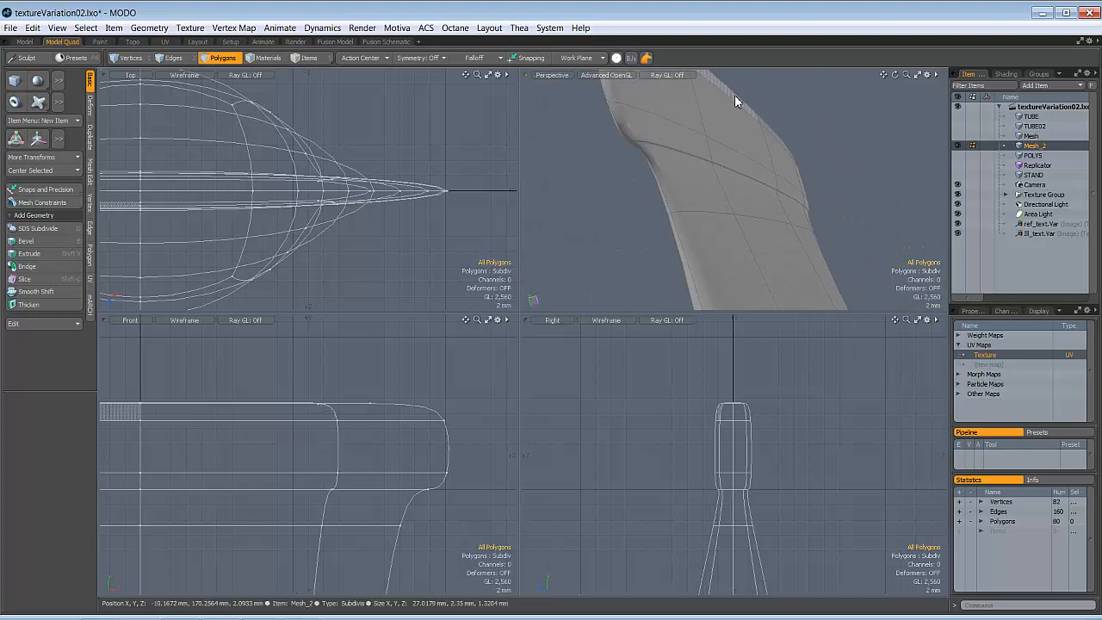
{"action": "mouse_move", "coordinate": [711, 181]}
{"action": "left_mouse_down", "text": "alt"}
{"action": "mouse_move", "coordinate": [773, 173]}
{"action": "mouse_move", "coordinate": [758, 188]}
{"action": "mouse_move", "coordinate": [784, 231]}
{"action": "mouse_move", "coordinate": [701, 260]}
{"action": "mouse_move", "coordinate": [781, 260]}
{"action": "left_mouse_up", "text": "alt"}
{"action": "key", "text": "2"}
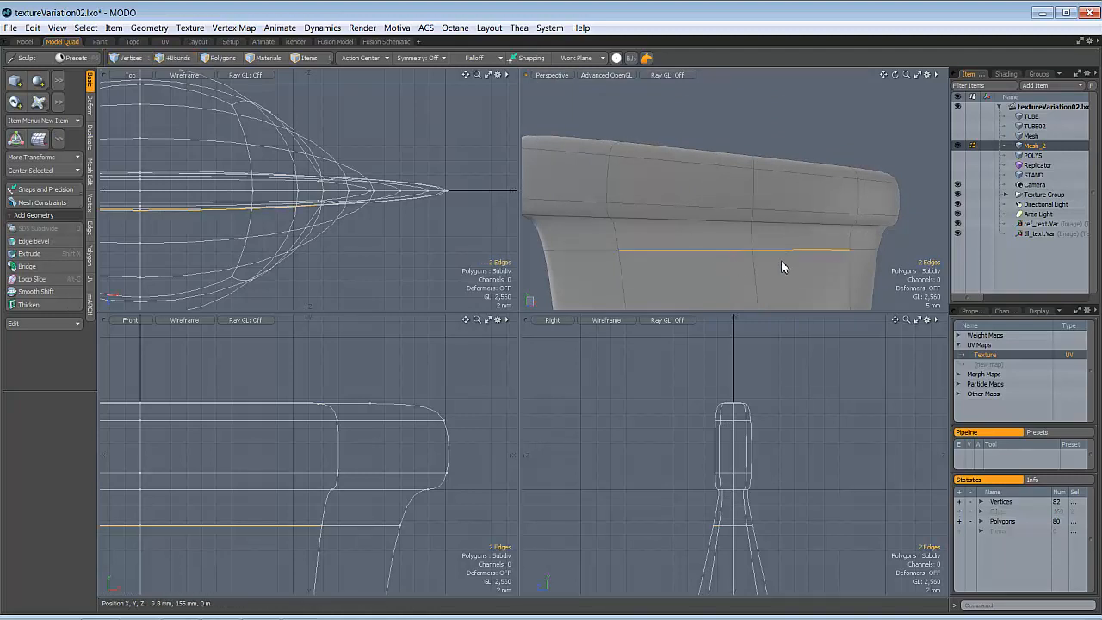
{"action": "left_click_drag", "start_coordinate": [720, 523], "coordinate": [761, 508], "text": "ctrl+alt"}
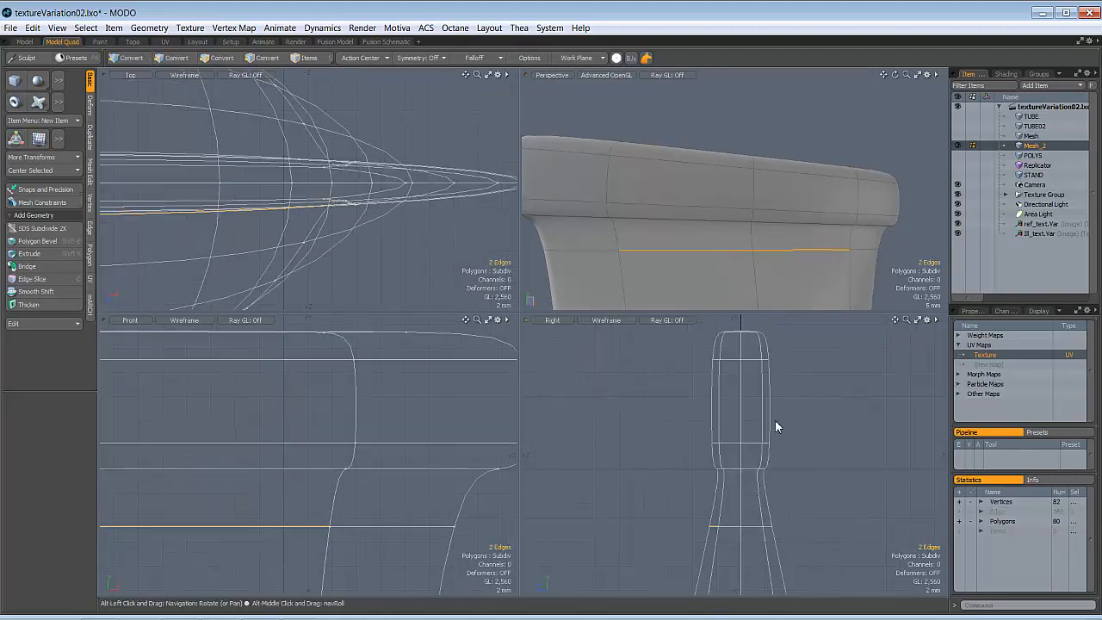
{"action": "left_click_drag", "start_coordinate": [788, 225], "coordinate": [764, 166], "text": "ctrl+alt"}
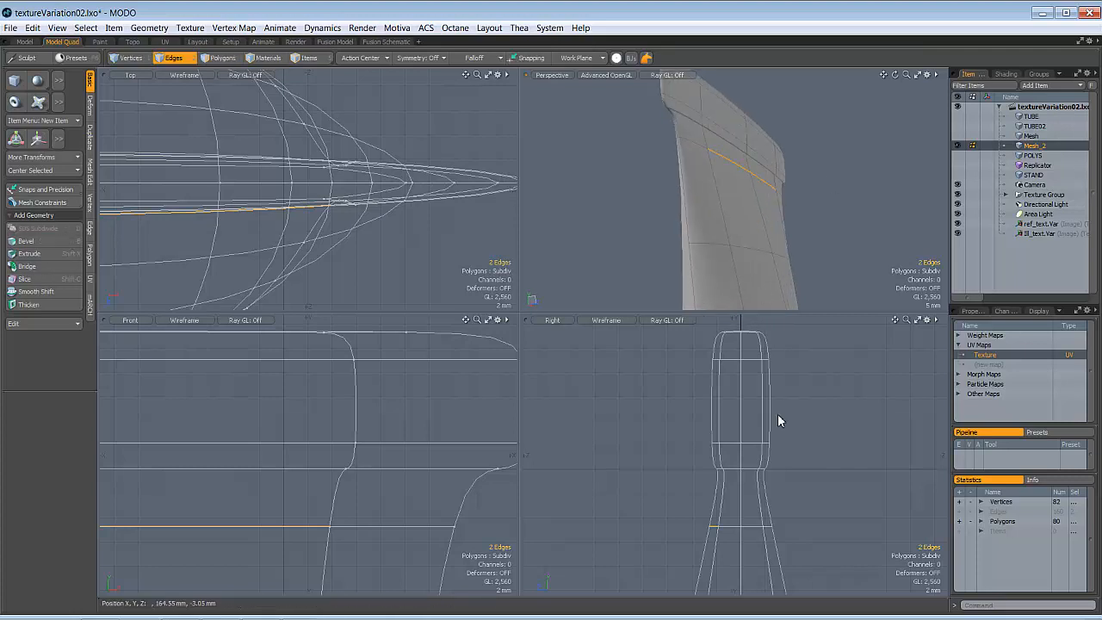
{"action": "right_click", "coordinate": [732, 169]}
{"action": "left_click", "coordinate": [809, 189]}
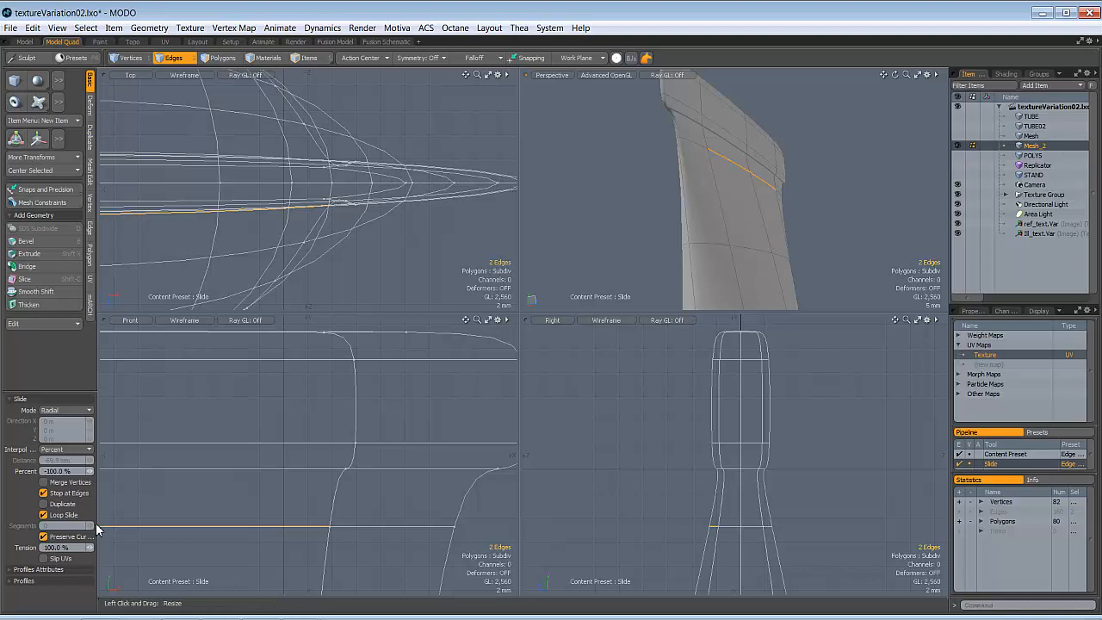
{"action": "left_click_drag", "start_coordinate": [96, 522], "coordinate": [155, 518]}
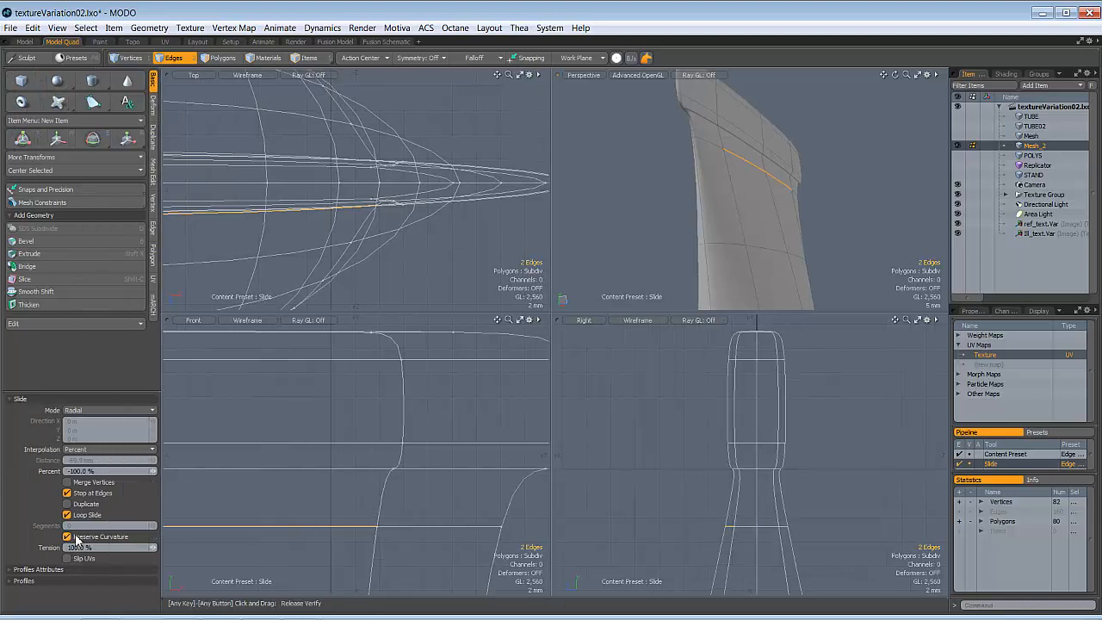
{"action": "mouse_move", "coordinate": [759, 209]}
{"action": "left_mouse_down", "text": "alt"}
{"action": "mouse_move", "coordinate": [756, 190]}
{"action": "mouse_move", "coordinate": [733, 178]}
{"action": "left_mouse_up", "text": "alt"}
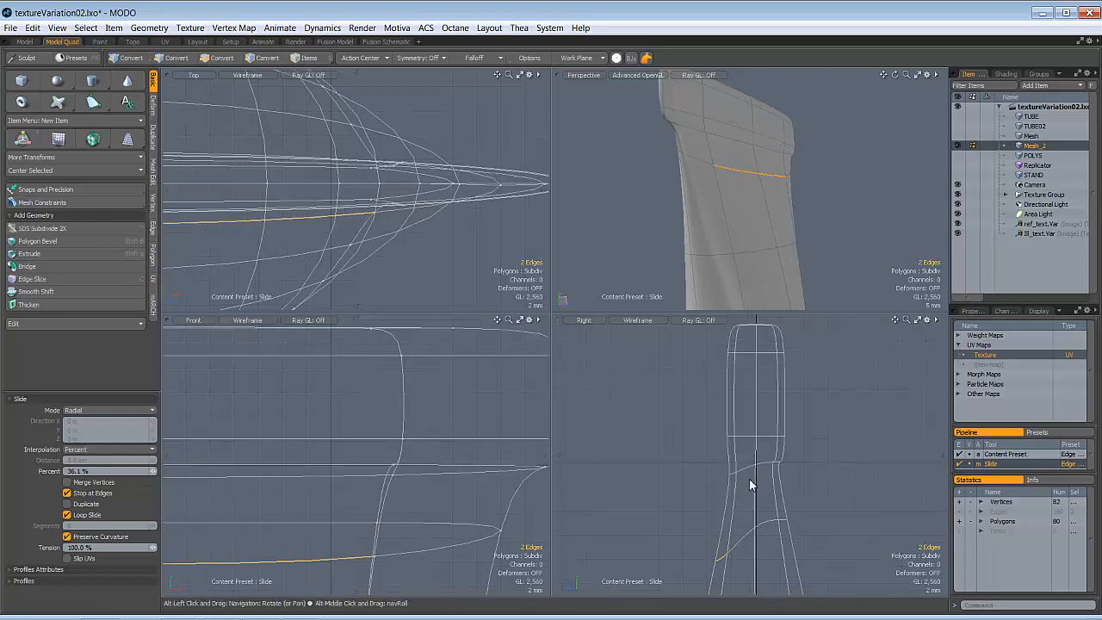
{"action": "left_click_drag", "start_coordinate": [748, 478], "coordinate": [707, 458], "text": "alt+shift"}
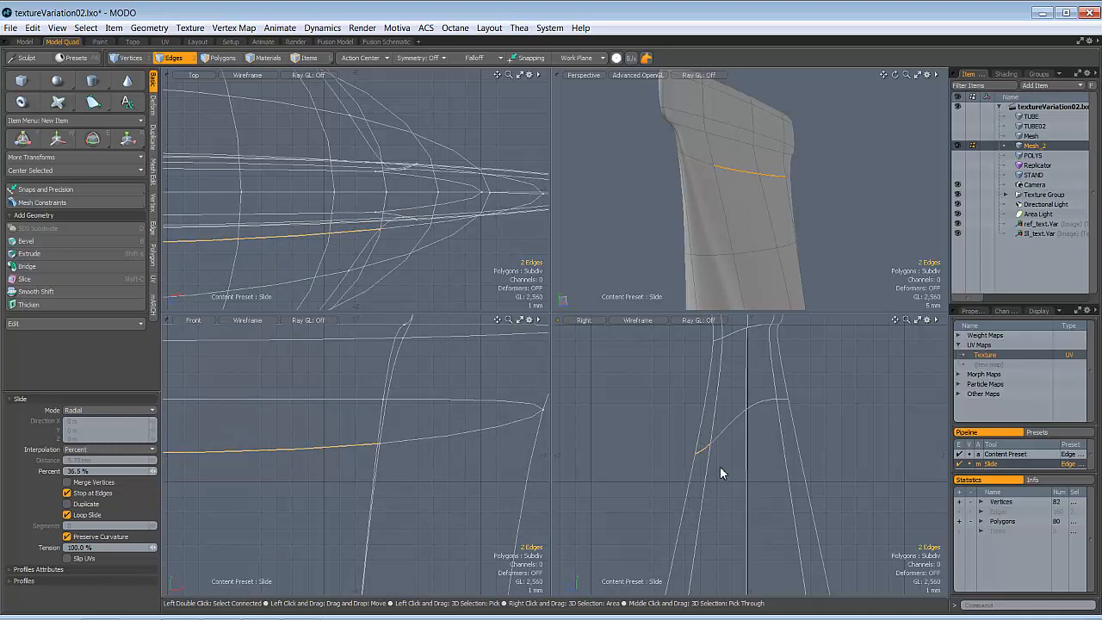
{"action": "left_click_drag", "start_coordinate": [763, 443], "coordinate": [750, 489], "text": "alt+shift"}
{"action": "left_click_drag", "start_coordinate": [699, 296], "coordinate": [767, 217], "text": "alt"}
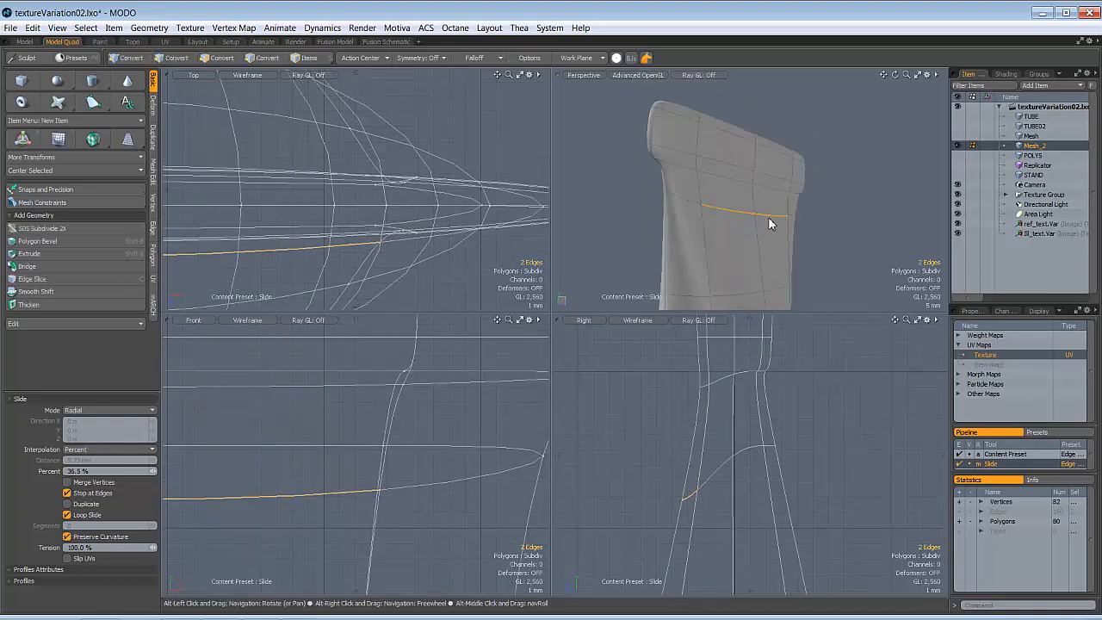
- Fine-tune the slide of the two front edges below the crimp band and drop the Slide tool
{"action": "left_click_drag", "start_coordinate": [763, 439], "coordinate": [765, 439]}
{"action": "left_click_drag", "start_coordinate": [773, 388], "coordinate": [781, 199], "text": "alt"}
{"action": "mouse_move", "coordinate": [753, 245]}
{"action": "left_mouse_down", "text": "alt"}
{"action": "mouse_move", "coordinate": [769, 276]}
{"action": "mouse_move", "coordinate": [772, 244]}
{"action": "left_mouse_up", "text": "alt"}
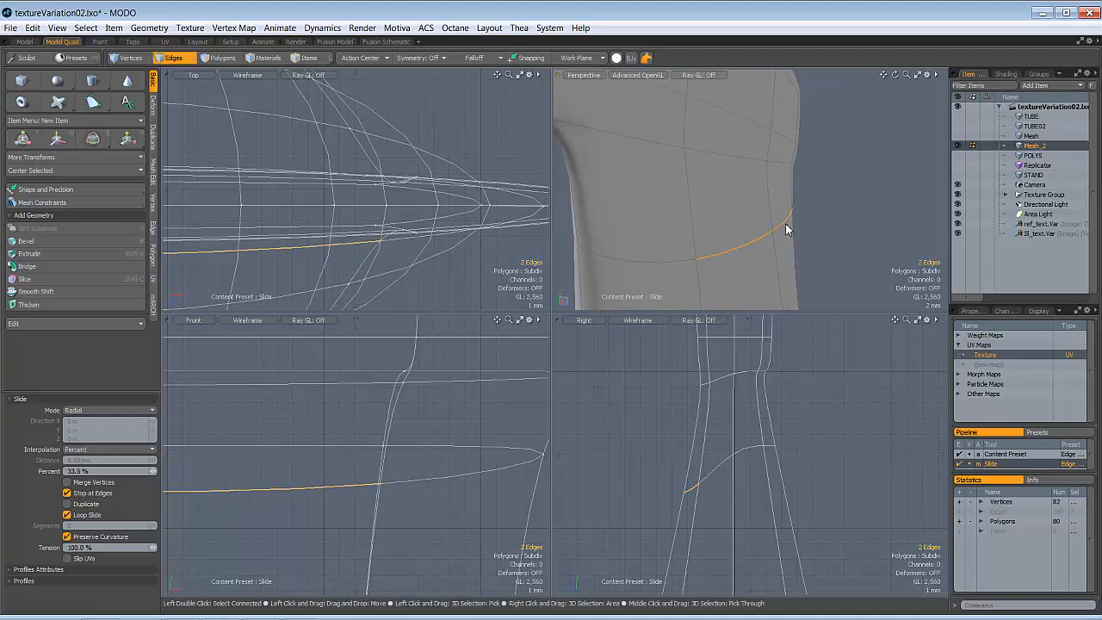
{"action": "mouse_move", "coordinate": [759, 191]}
{"action": "left_mouse_down", "text": "alt"}
{"action": "mouse_move", "coordinate": [785, 192]}
{"action": "mouse_move", "coordinate": [782, 221]}
{"action": "mouse_move", "coordinate": [740, 191]}
{"action": "left_mouse_up", "text": "alt"}
{"action": "key", "text": "space"}
- Slide the two lower front edges of the crimp band upward, then drop the tool and clear the selection
{"action": "left_click", "coordinate": [764, 152]}
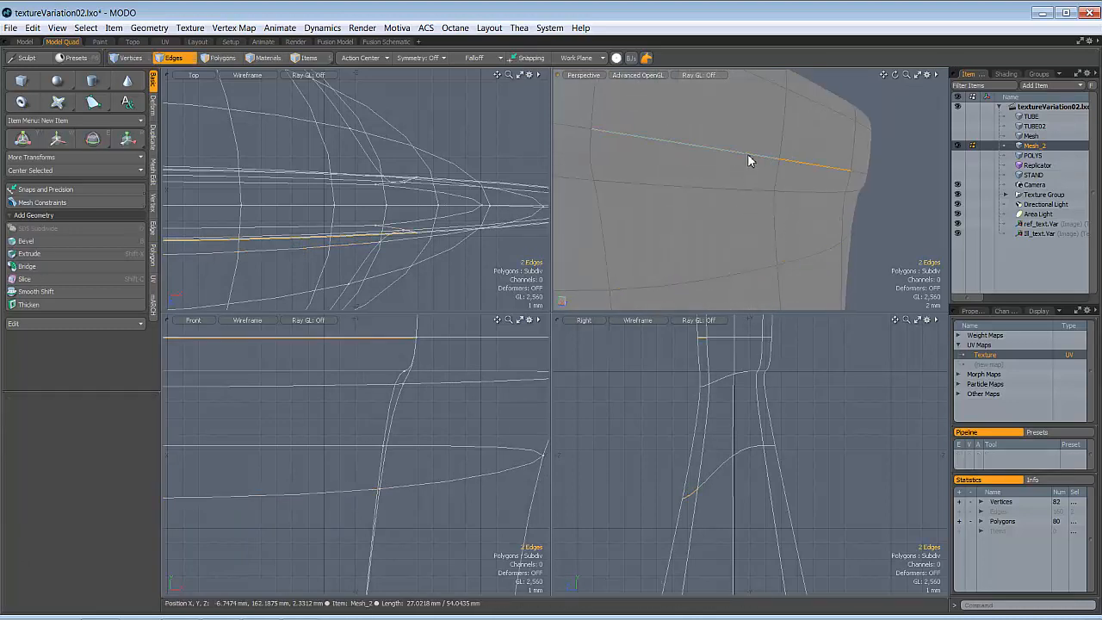
{"action": "right_click", "coordinate": [747, 153]}
{"action": "left_click", "coordinate": [848, 181]}
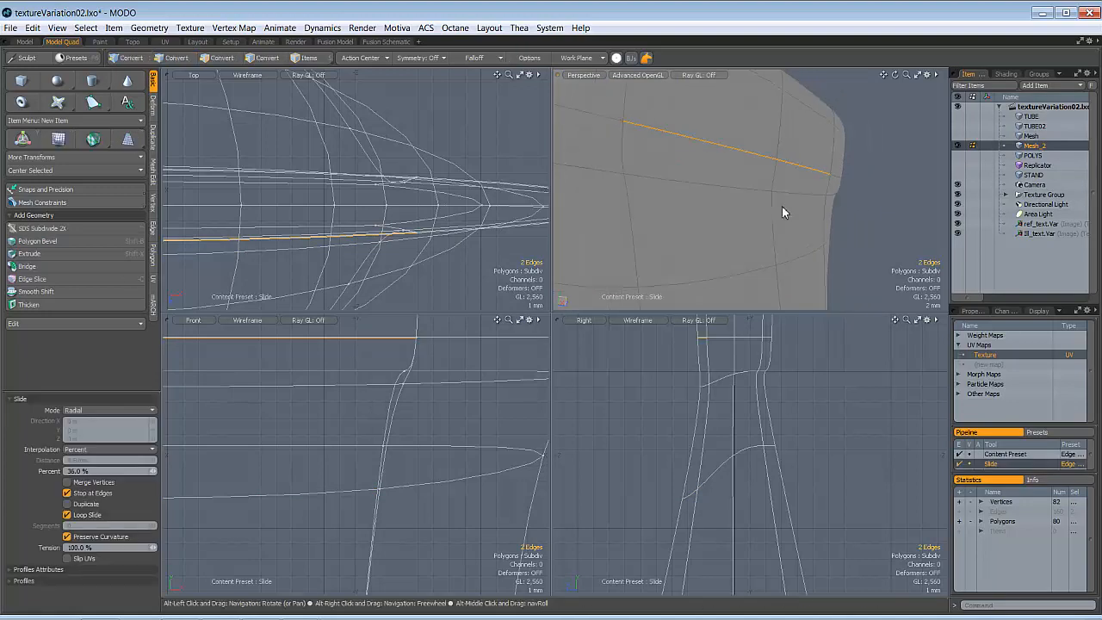
{"action": "left_click_drag", "start_coordinate": [778, 208], "coordinate": [711, 219]}
{"action": "key", "text": "space"}
{"action": "left_click", "coordinate": [842, 192]}
- Examine the smoothed crimp band and the neck below it from the front and the narrow side
{"action": "scroll", "coordinate": [749, 206], "scroll_direction": "down", "scroll_amount": 4, "text": "alt"}
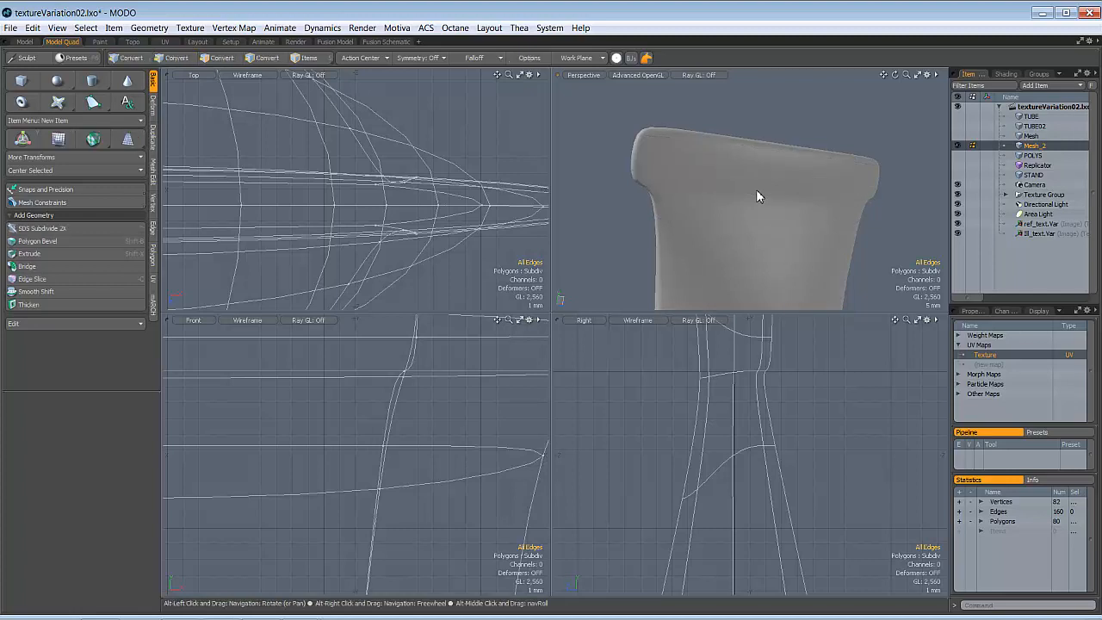
{"action": "left_click_drag", "start_coordinate": [756, 189], "coordinate": [679, 190], "text": "alt"}
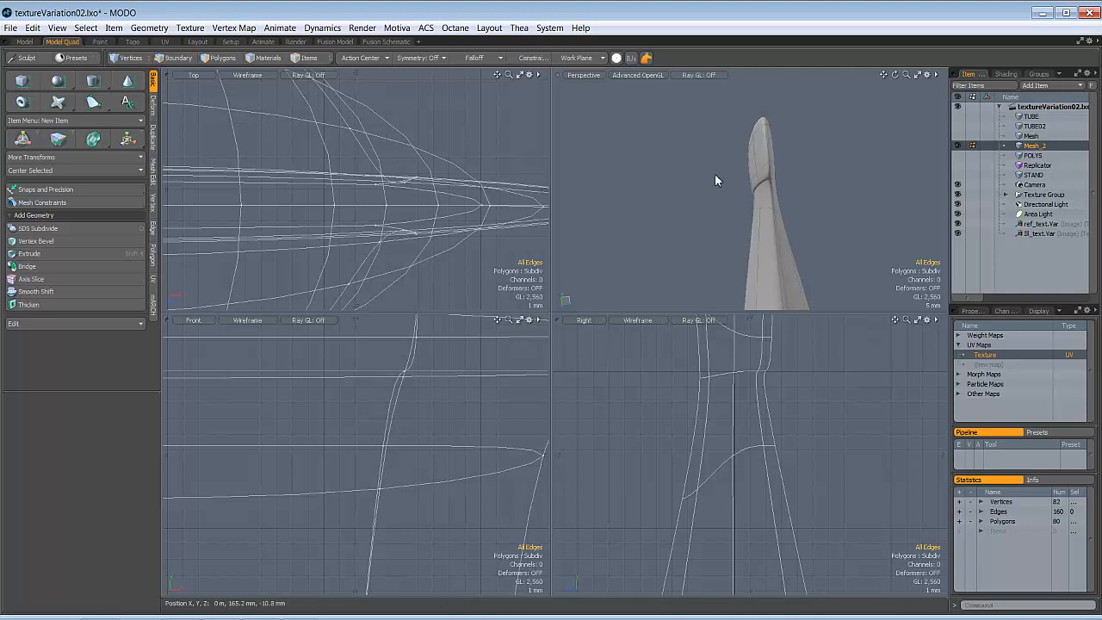
{"action": "left_click_drag", "start_coordinate": [740, 186], "coordinate": [805, 187], "text": "alt"}
{"action": "left_click_drag", "start_coordinate": [805, 188], "coordinate": [820, 229], "text": "alt"}
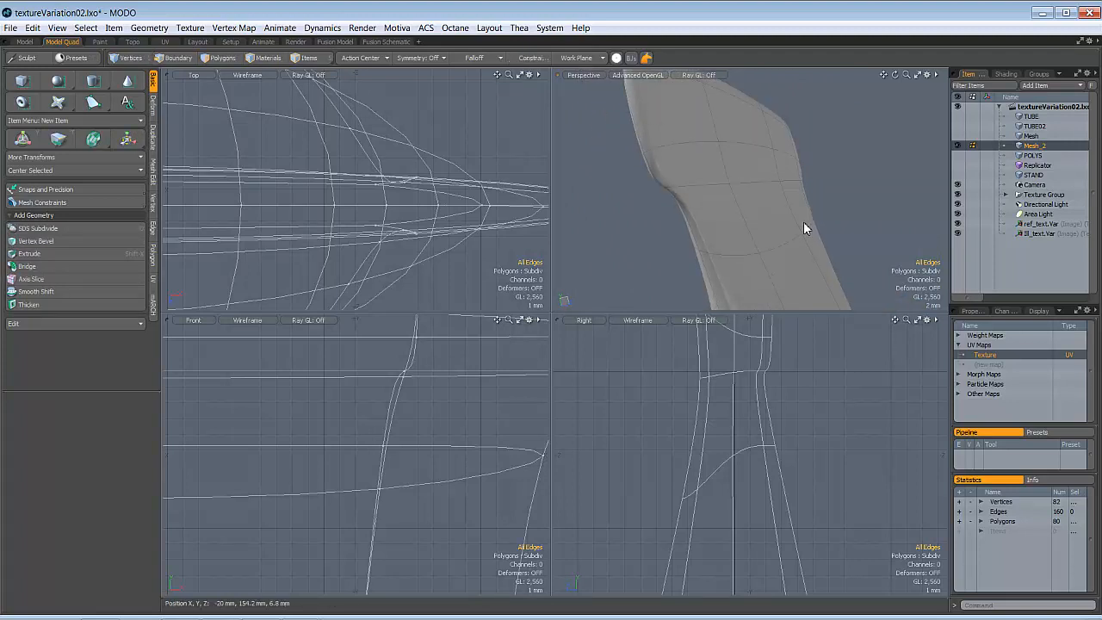
{"action": "mouse_move", "coordinate": [802, 225]}
{"action": "left_mouse_down", "text": "alt"}
{"action": "mouse_move", "coordinate": [722, 189]}
{"action": "mouse_move", "coordinate": [784, 224]}
{"action": "mouse_move", "coordinate": [787, 183]}
{"action": "mouse_move", "coordinate": [725, 215]}
{"action": "mouse_move", "coordinate": [853, 233]}
{"action": "left_mouse_up", "text": "alt"}
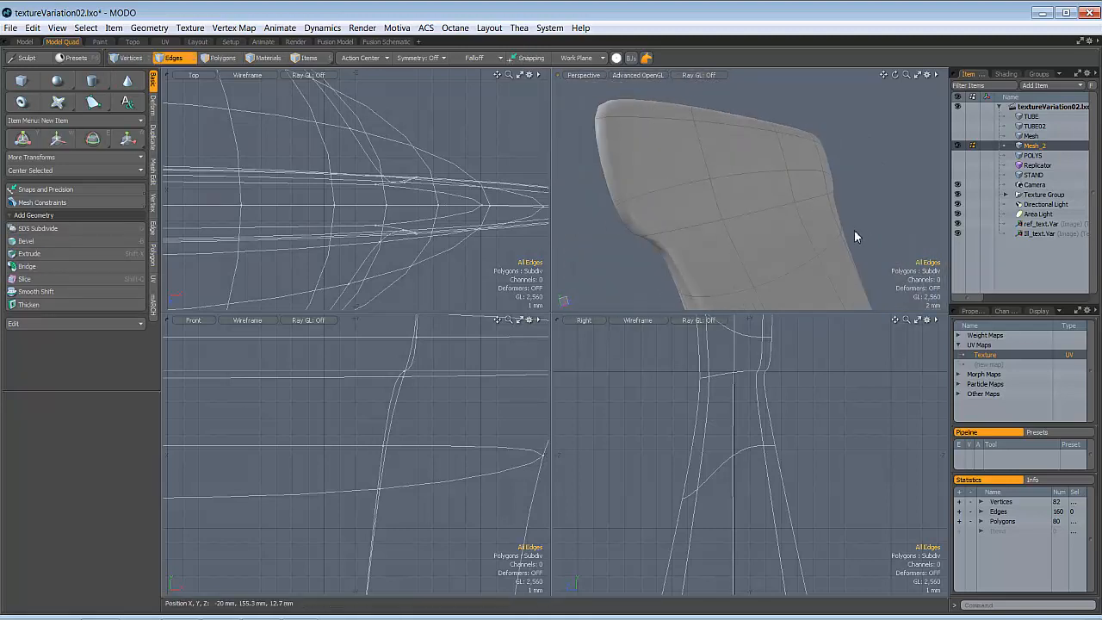
- Select the two edges beside the crease at the crimp band's narrow side and reposition them with Transform in a maximized perspective view
{"action": "key", "text": "2"}
{"action": "mouse_move", "coordinate": [850, 229]}
{"action": "left_mouse_down", "text": "alt"}
{"action": "mouse_move", "coordinate": [728, 240]}
{"action": "mouse_move", "coordinate": [819, 207]}
{"action": "mouse_move", "coordinate": [795, 190]}
{"action": "mouse_move", "coordinate": [766, 201]}
{"action": "mouse_move", "coordinate": [885, 197]}
{"action": "mouse_move", "coordinate": [799, 179]}
{"action": "mouse_move", "coordinate": [849, 197]}
{"action": "mouse_move", "coordinate": [873, 180]}
{"action": "mouse_move", "coordinate": [846, 182]}
{"action": "mouse_move", "coordinate": [890, 179]}
{"action": "mouse_move", "coordinate": [834, 149]}
{"action": "mouse_move", "coordinate": [834, 167]}
{"action": "mouse_move", "coordinate": [693, 204]}
{"action": "mouse_move", "coordinate": [605, 204]}
{"action": "mouse_move", "coordinate": [885, 192]}
{"action": "mouse_move", "coordinate": [794, 223]}
{"action": "mouse_move", "coordinate": [706, 214]}
{"action": "mouse_move", "coordinate": [668, 140]}
{"action": "mouse_move", "coordinate": [729, 232]}
{"action": "mouse_move", "coordinate": [773, 264]}
{"action": "mouse_move", "coordinate": [732, 263]}
{"action": "mouse_move", "coordinate": [750, 226]}
{"action": "mouse_move", "coordinate": [794, 220]}
{"action": "mouse_move", "coordinate": [788, 241]}
{"action": "mouse_move", "coordinate": [776, 168]}
{"action": "mouse_move", "coordinate": [849, 226]}
{"action": "mouse_move", "coordinate": [792, 187]}
{"action": "mouse_move", "coordinate": [762, 227]}
{"action": "mouse_move", "coordinate": [775, 253]}
{"action": "mouse_move", "coordinate": [766, 176]}
{"action": "mouse_move", "coordinate": [769, 220]}
{"action": "mouse_move", "coordinate": [814, 225]}
{"action": "mouse_move", "coordinate": [788, 216]}
{"action": "mouse_move", "coordinate": [765, 250]}
{"action": "mouse_move", "coordinate": [746, 216]}
{"action": "mouse_move", "coordinate": [769, 248]}
{"action": "mouse_move", "coordinate": [782, 246]}
{"action": "mouse_move", "coordinate": [769, 224]}
{"action": "left_mouse_up", "text": "alt"}
{"action": "left_click", "coordinate": [796, 191]}
{"action": "left_click", "coordinate": [741, 203], "text": "shift"}
{"action": "key", "text": "y"}
{"action": "key", "text": "ctrl+space"}
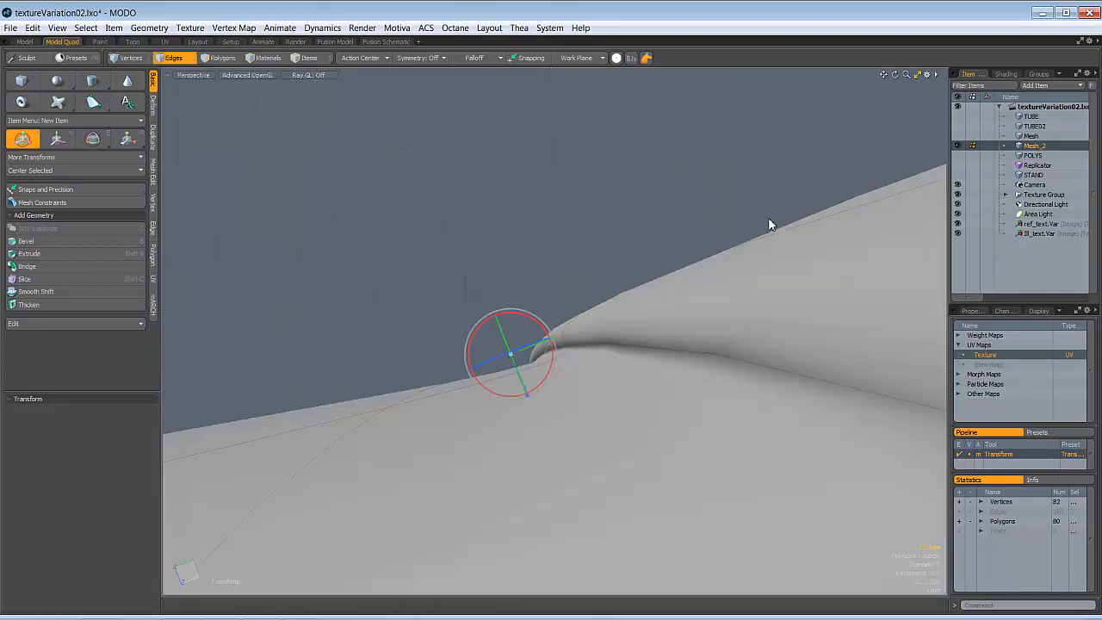
{"action": "left_click_drag", "start_coordinate": [715, 266], "coordinate": [659, 310], "text": "alt"}
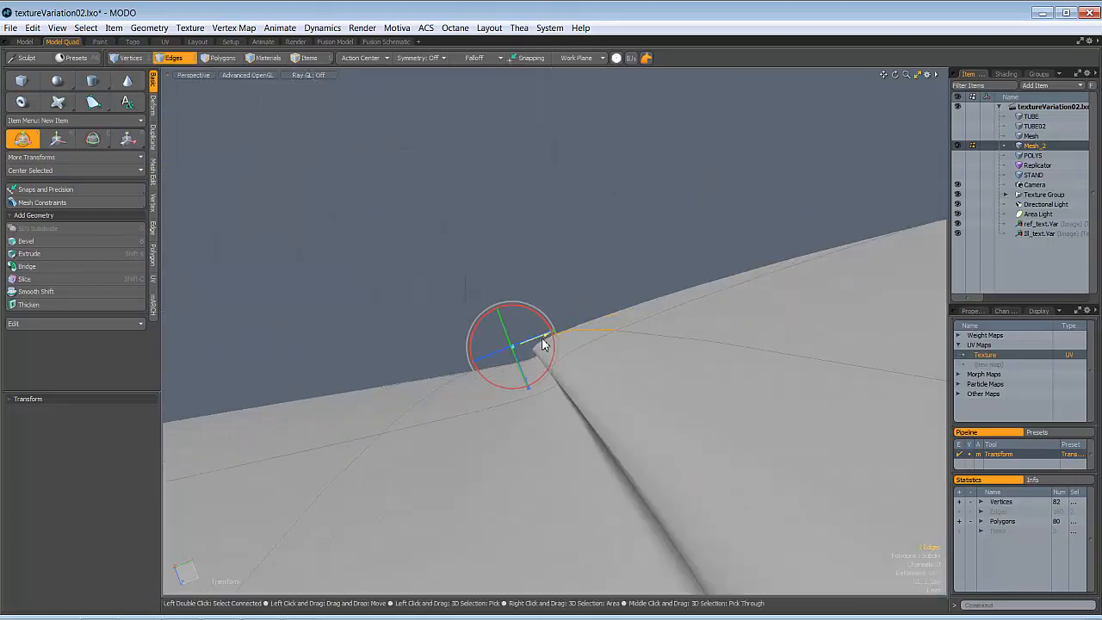
{"action": "left_click_drag", "start_coordinate": [549, 341], "coordinate": [600, 321]}
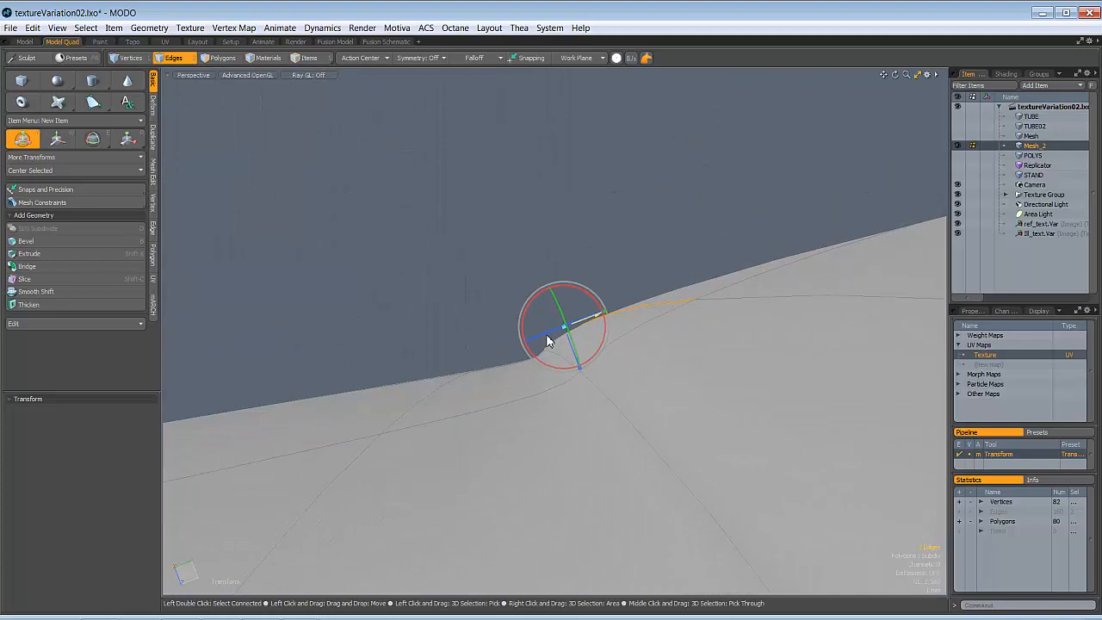
{"action": "left_click_drag", "start_coordinate": [590, 368], "coordinate": [585, 367]}
{"action": "mouse_move", "coordinate": [596, 321]}
{"action": "left_mouse_down"}
{"action": "mouse_move", "coordinate": [557, 333]}
{"action": "mouse_move", "coordinate": [592, 338]}
{"action": "mouse_move", "coordinate": [583, 385]}
{"action": "mouse_move", "coordinate": [536, 351]}
{"action": "mouse_move", "coordinate": [553, 358]}
{"action": "left_mouse_up"}
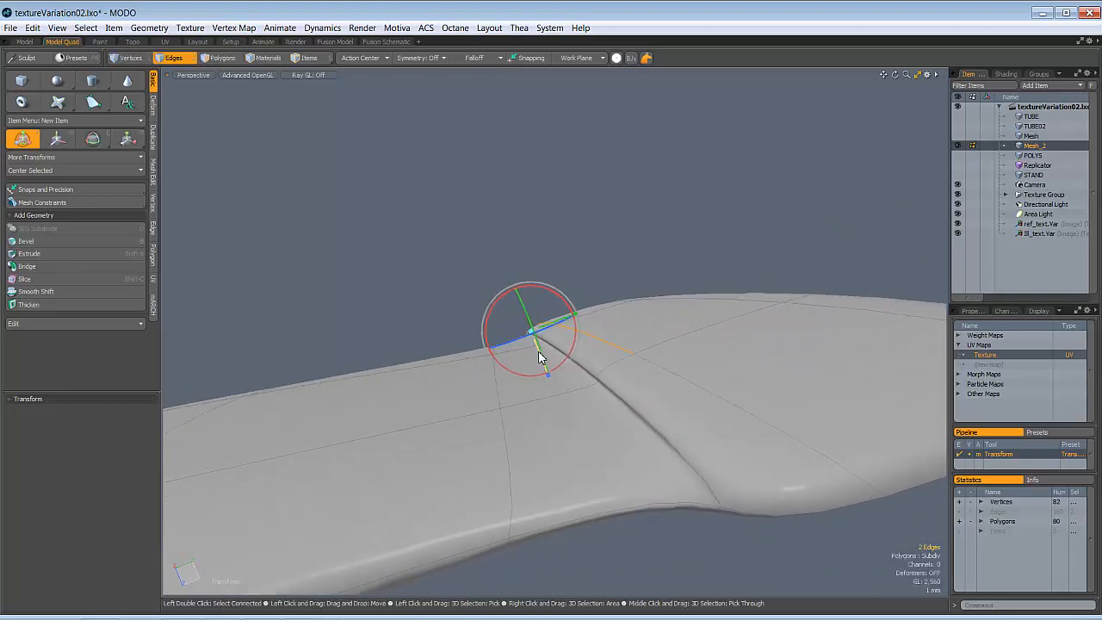
{"action": "key", "text": "space"}
- Select the vertical edges at both narrow ends of the crimp band, scale them outward with Transform, then drop the tool and clear the selection
{"action": "left_click_drag", "start_coordinate": [538, 350], "coordinate": [621, 293], "text": "alt"}
{"action": "left_click", "coordinate": [638, 195]}
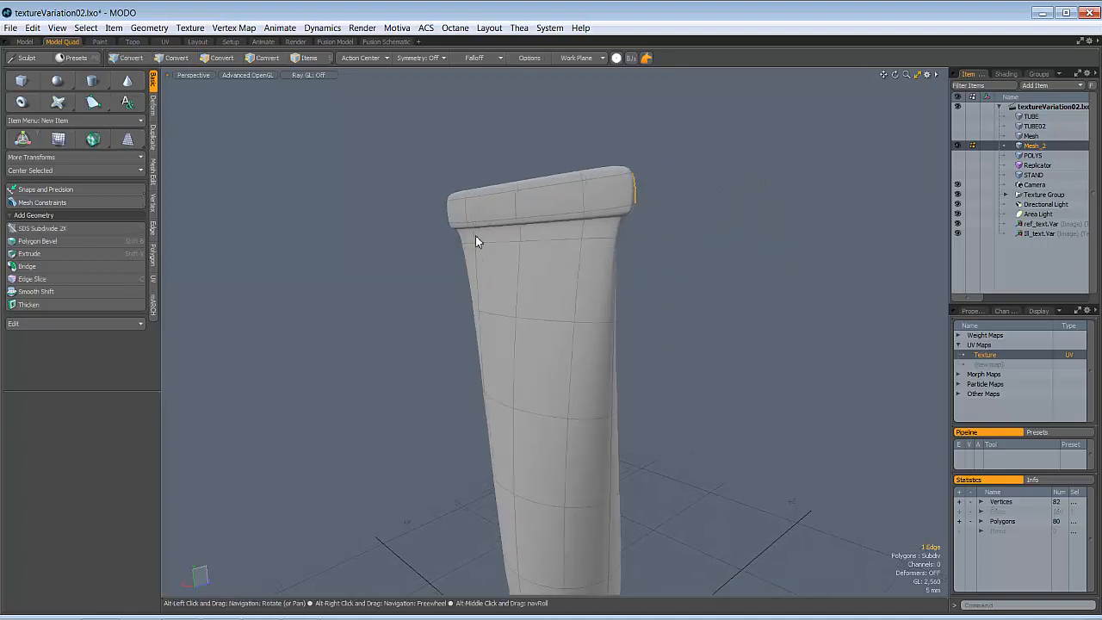
{"action": "left_click_drag", "start_coordinate": [477, 239], "coordinate": [641, 280], "text": "alt"}
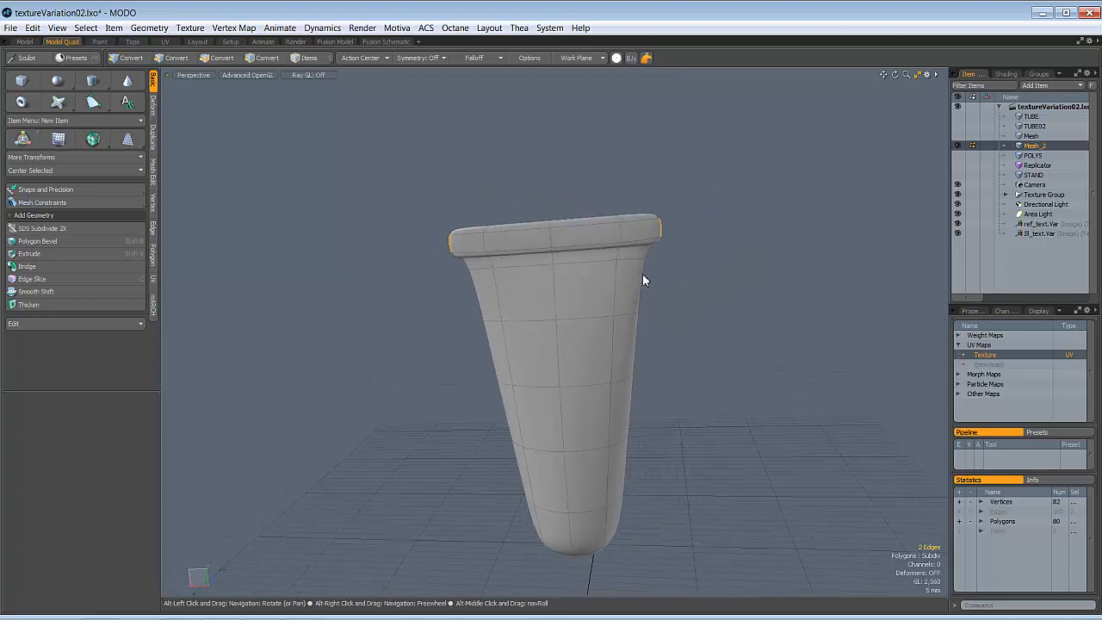
{"action": "left_click_drag", "start_coordinate": [735, 232], "coordinate": [760, 254], "text": "alt"}
{"action": "key", "text": "y"}
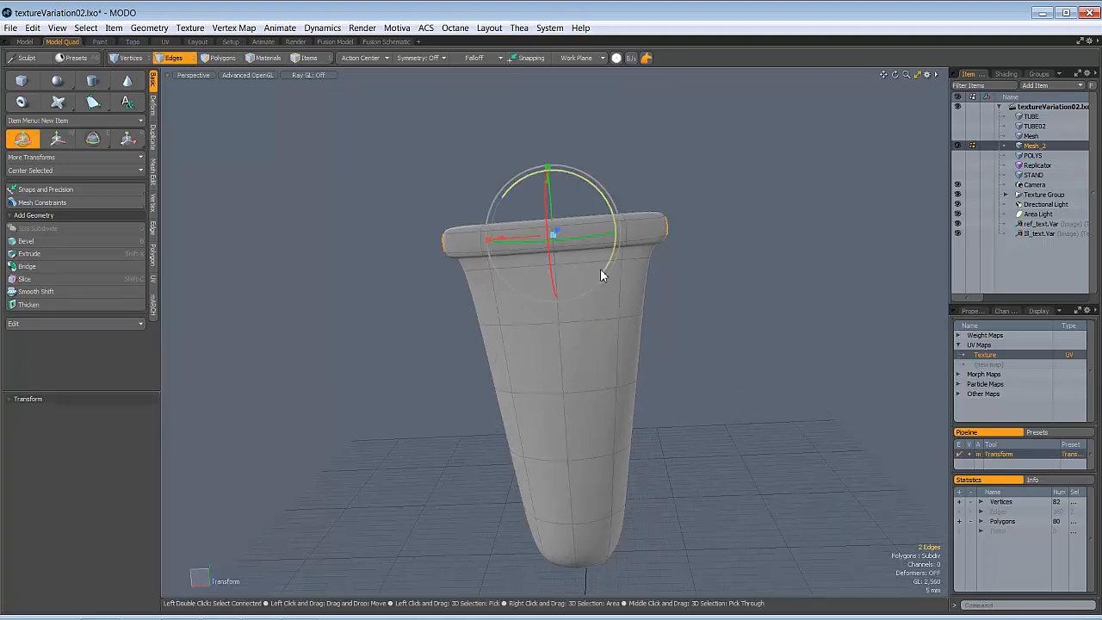
{"action": "left_click_drag", "start_coordinate": [467, 250], "coordinate": [495, 256], "text": "ctrl+alt"}
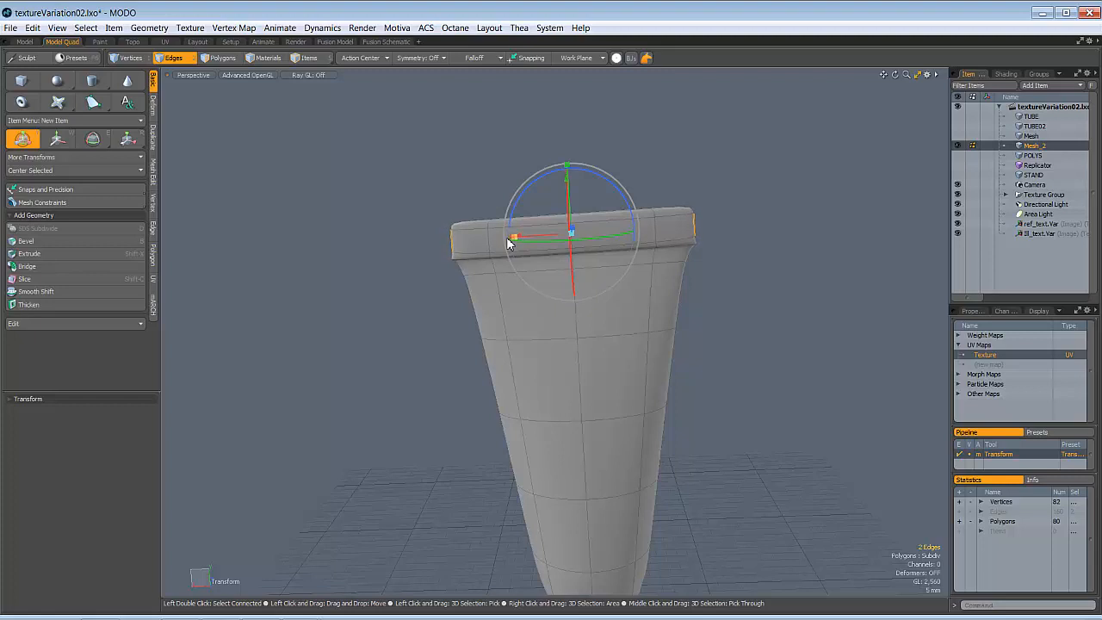
{"action": "key", "text": "q"}
{"action": "left_click", "coordinate": [767, 227]}
- Select the two side vertices just below the crimp band, raise them slightly with Transform, then drop the tool and clear the selection
{"action": "left_click_drag", "start_coordinate": [767, 228], "coordinate": [664, 295], "text": "alt"}
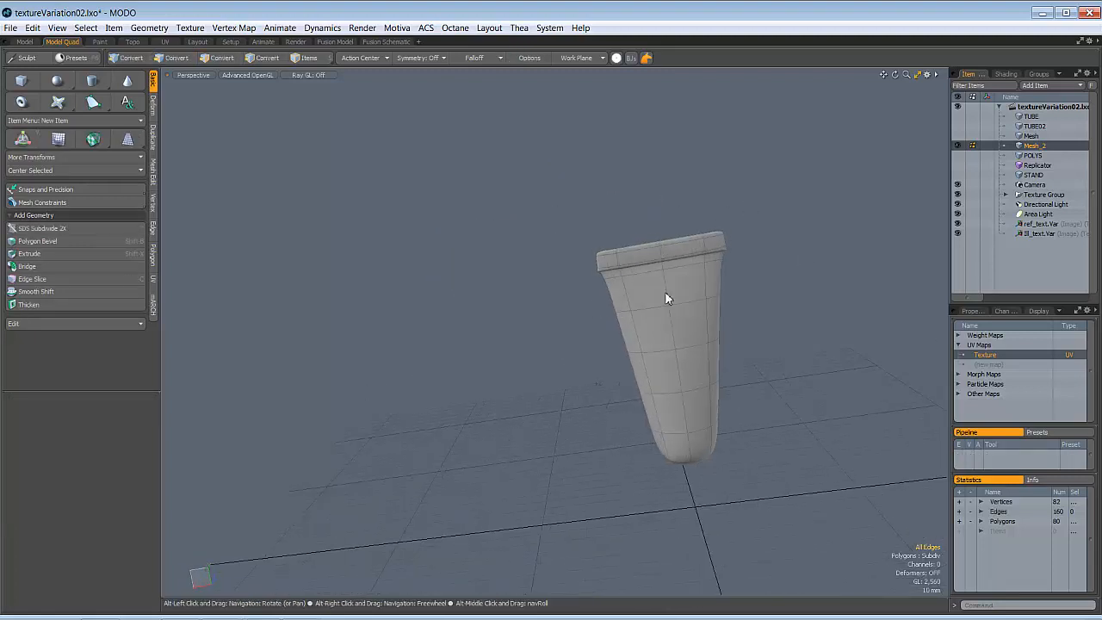
{"action": "left_click_drag", "start_coordinate": [749, 259], "coordinate": [624, 255], "text": "alt"}
{"action": "key", "text": "3"}
{"action": "key", "text": "2"}
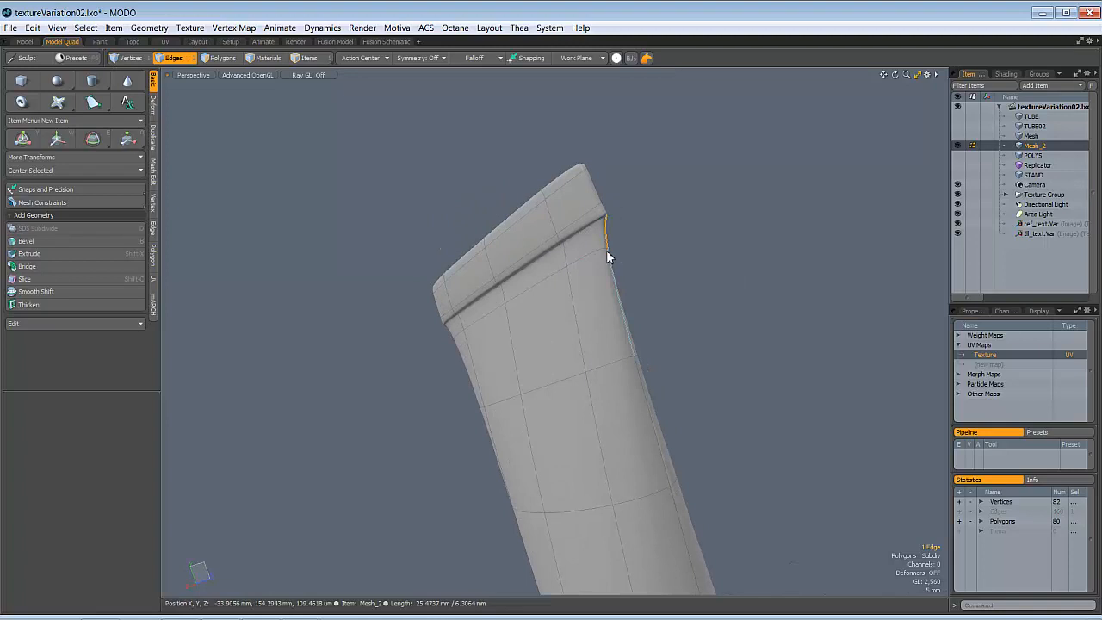
{"action": "key", "text": "1"}
{"action": "left_click_drag", "start_coordinate": [443, 279], "coordinate": [398, 312], "text": "alt"}
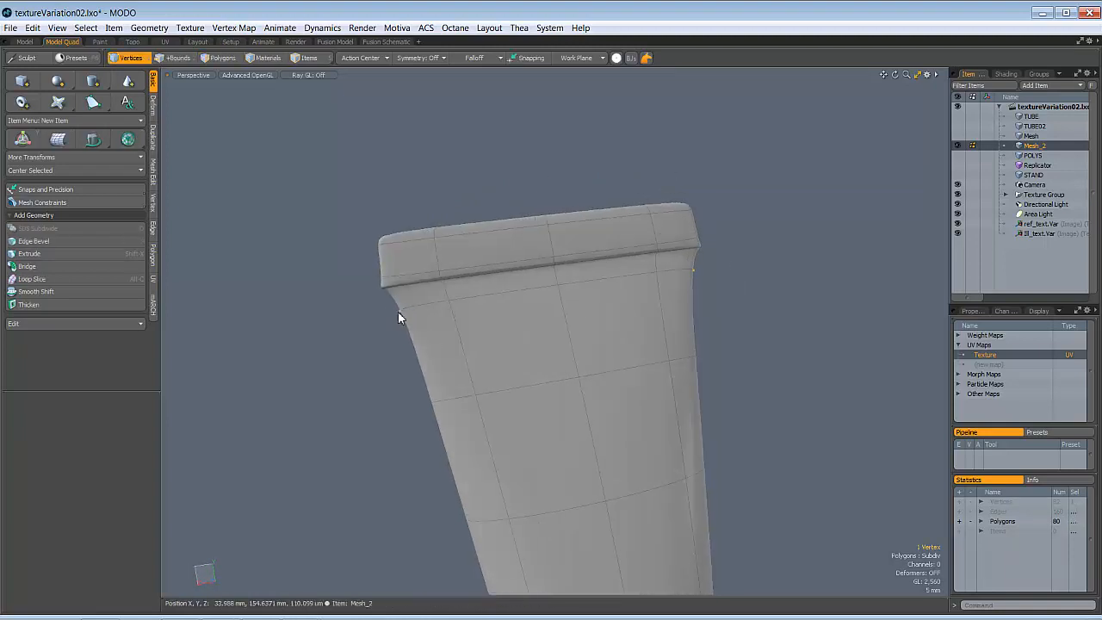
{"action": "left_click", "coordinate": [397, 313], "text": "shift"}
{"action": "key", "text": "y"}
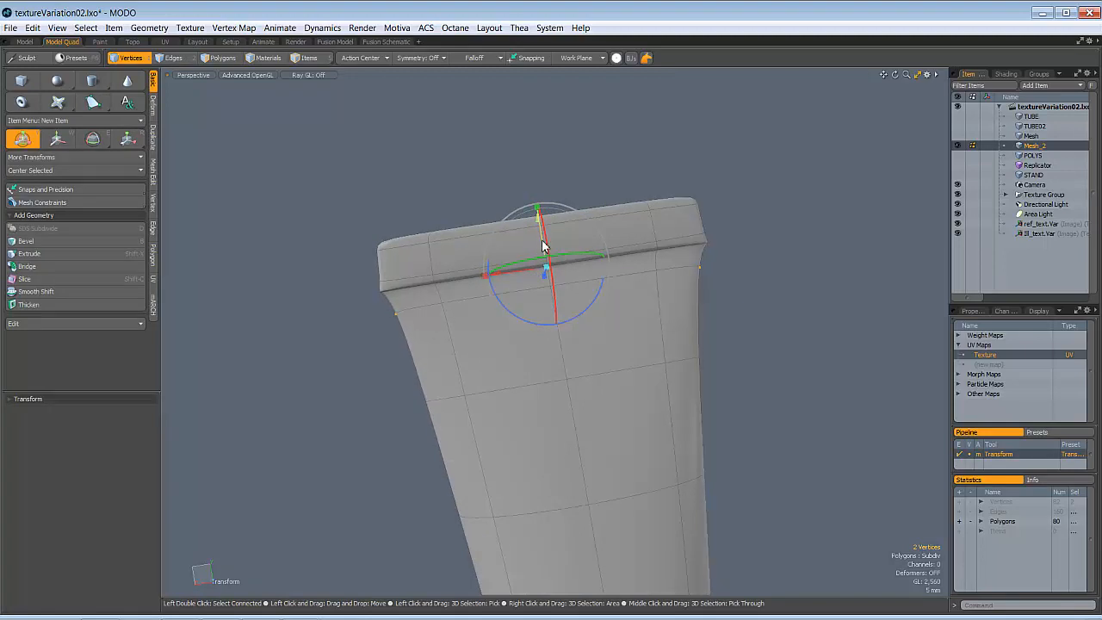
{"action": "left_click_drag", "start_coordinate": [543, 246], "coordinate": [545, 266]}
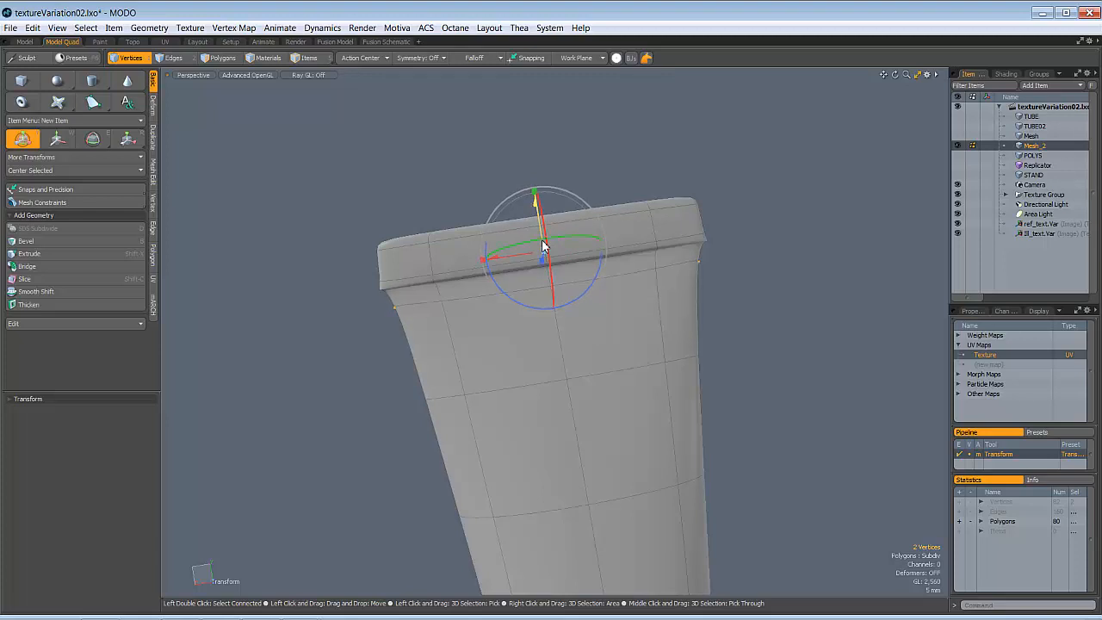
{"action": "left_click_drag", "start_coordinate": [542, 246], "coordinate": [435, 285], "text": "alt"}
{"action": "left_click_drag", "start_coordinate": [543, 189], "coordinate": [648, 371], "text": "alt"}
{"action": "key", "text": "space"}
{"action": "left_click", "coordinate": [778, 277]}
- Return to the fitted four-view layout, turn off subdivision and select the four polygons closing the tube's lower end
{"action": "left_click_drag", "start_coordinate": [583, 351], "coordinate": [640, 265], "text": "alt"}
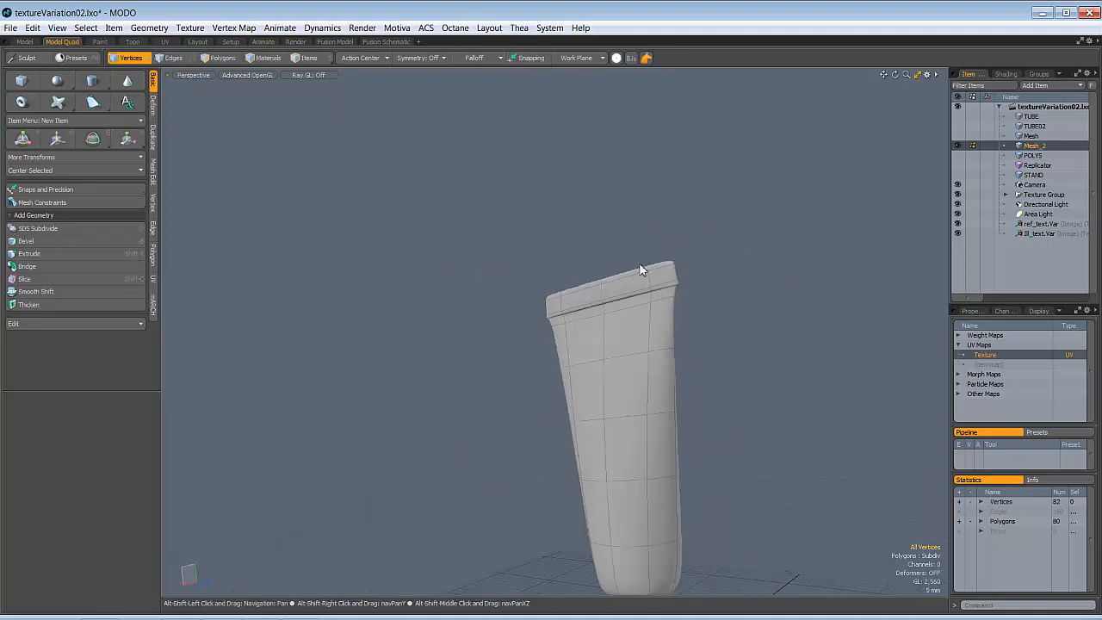
{"action": "key", "text": "KP_0"}
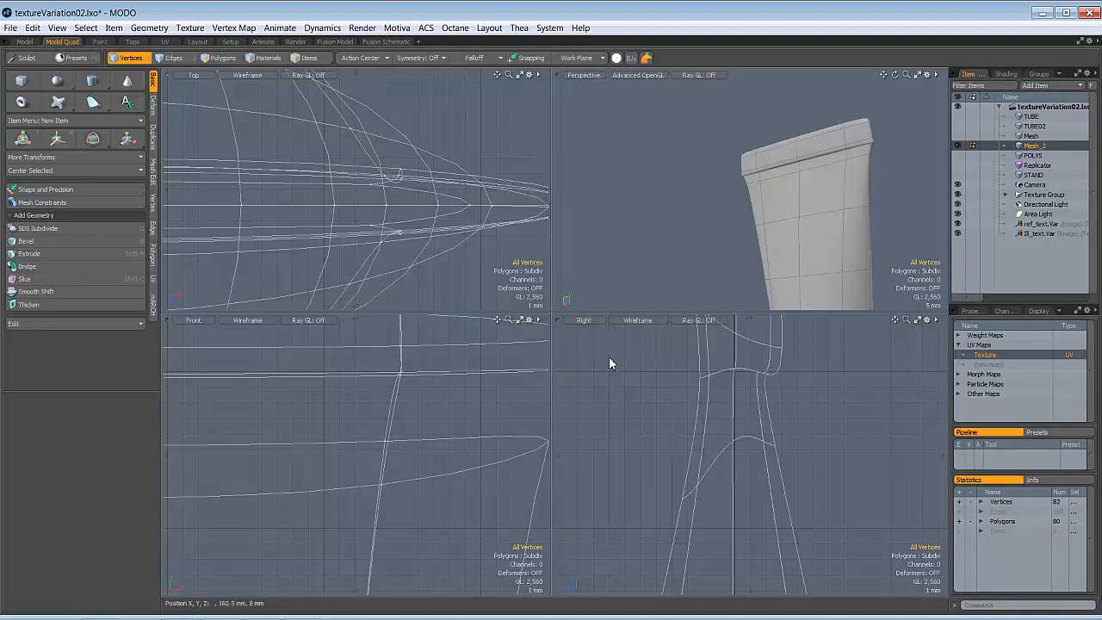
{"action": "key", "text": "a"}
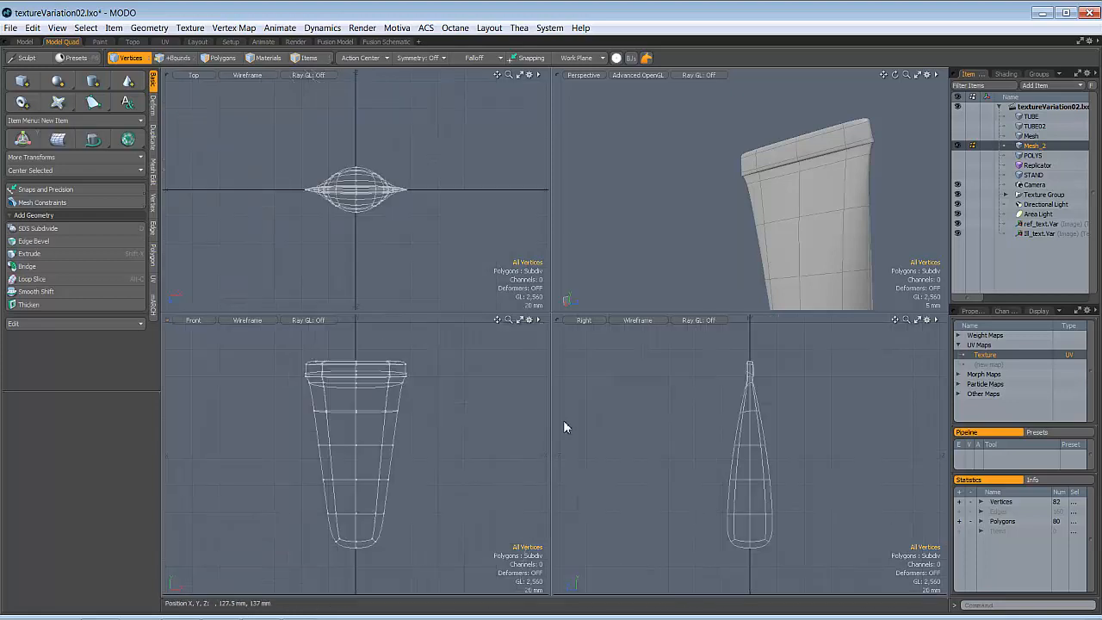
{"action": "key", "text": "a"}
{"action": "left_click_drag", "start_coordinate": [773, 225], "coordinate": [762, 327], "text": "alt"}
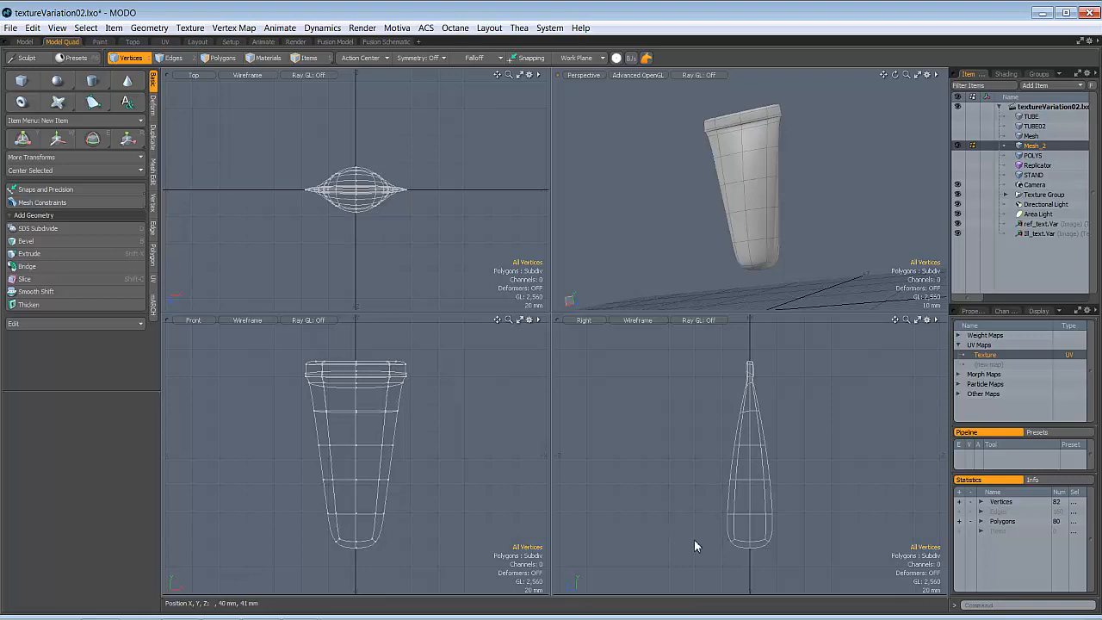
{"action": "key", "text": "3"}
{"action": "left_click", "coordinate": [728, 541]}
{"action": "key", "text": "Tab"}
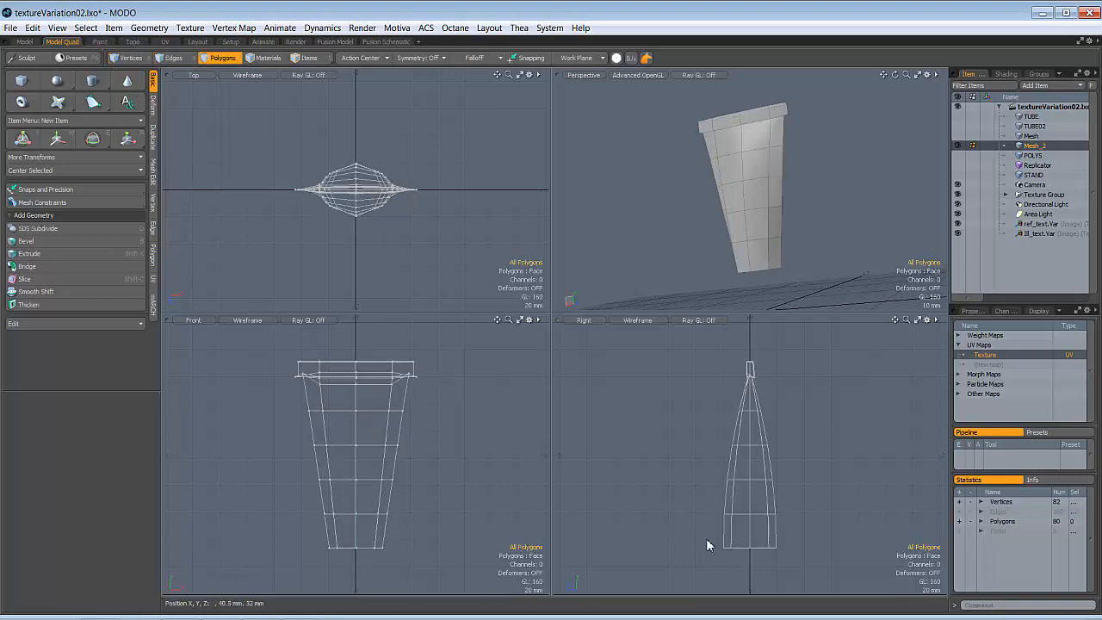
{"action": "right_click_drag", "start_coordinate": [828, 546], "coordinate": [613, 567]}
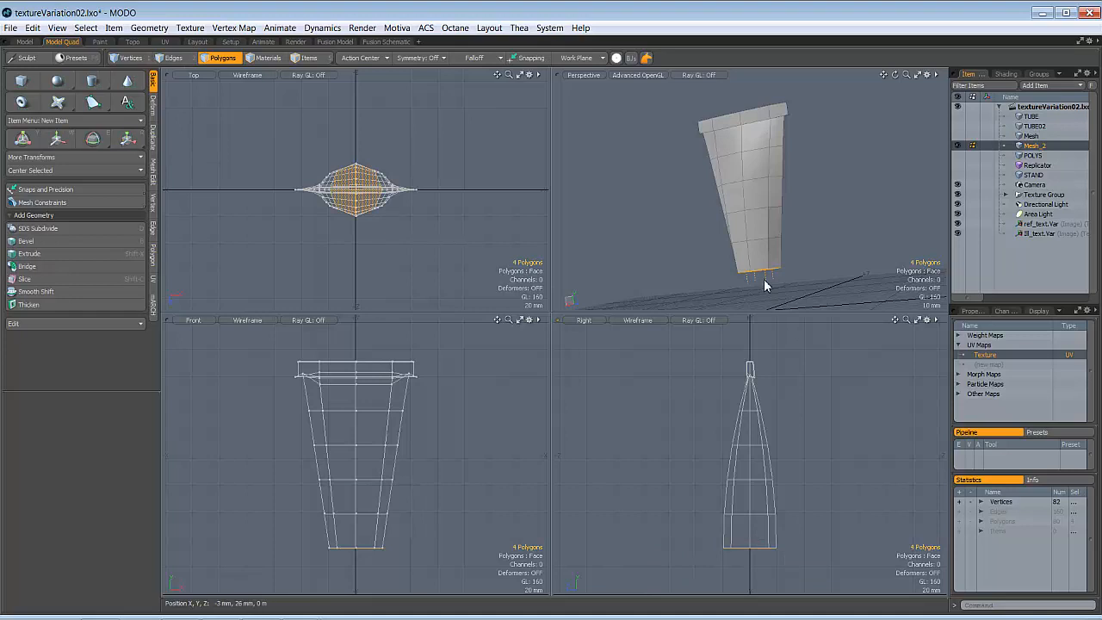
- Bevel the tube's four bottom polygons as a group with an inset of 3.2 mm and no shift
{"action": "left_click_drag", "start_coordinate": [763, 283], "coordinate": [739, 192], "text": "alt"}
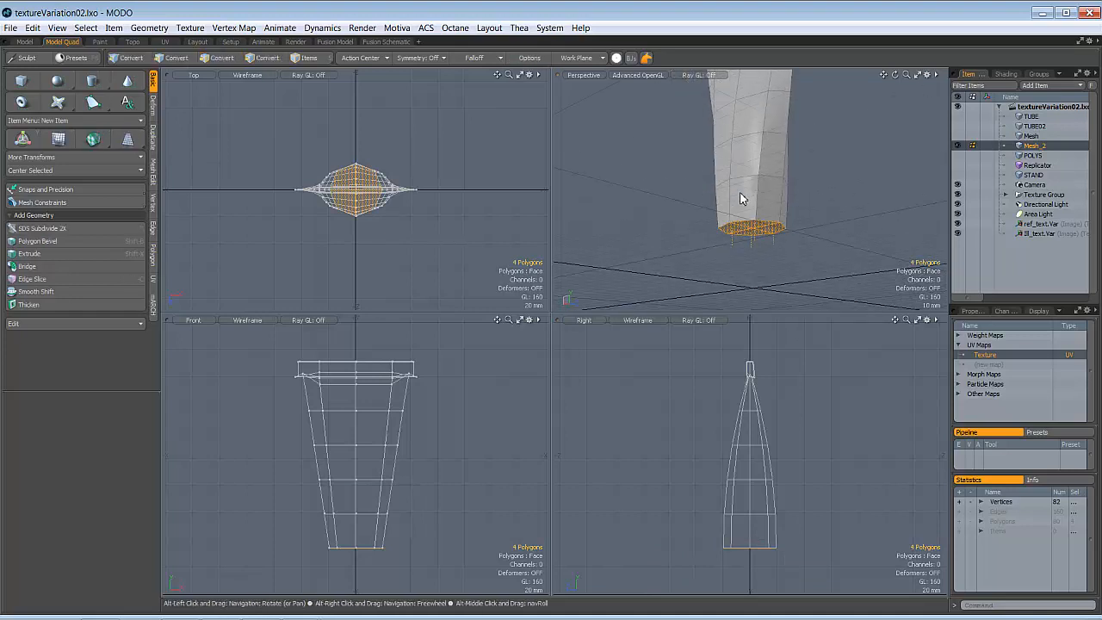
{"action": "scroll", "coordinate": [798, 237], "scroll_direction": "up", "scroll_amount": 2}
{"action": "left_click_drag", "start_coordinate": [798, 238], "coordinate": [794, 282], "text": "alt"}
{"action": "key", "text": "b"}
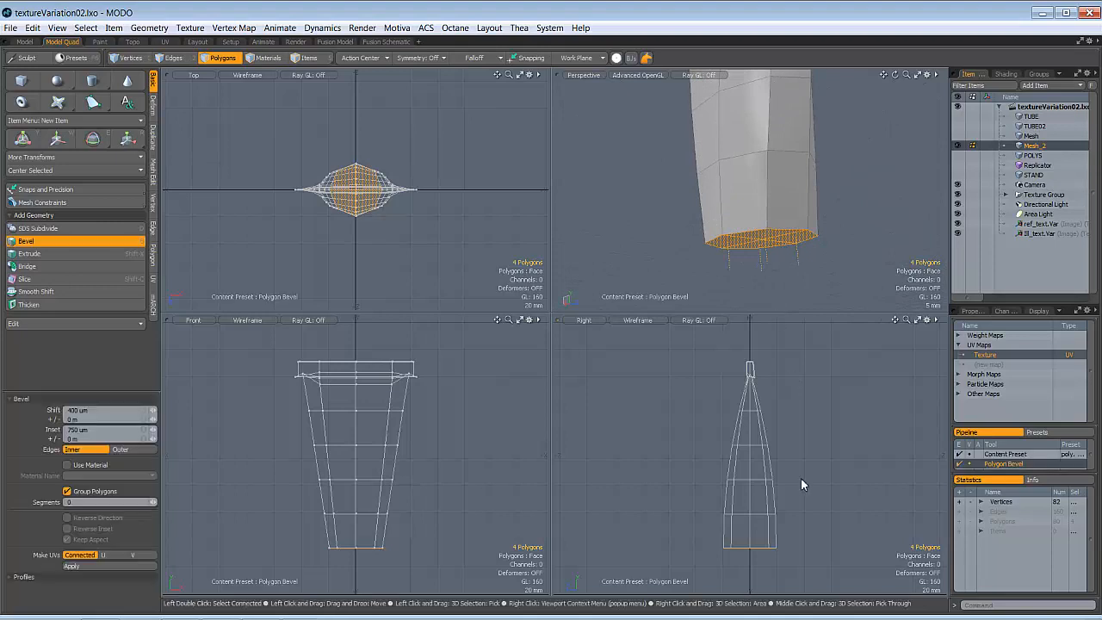
{"action": "scroll", "coordinate": [729, 563], "scroll_direction": "up", "scroll_amount": 5}
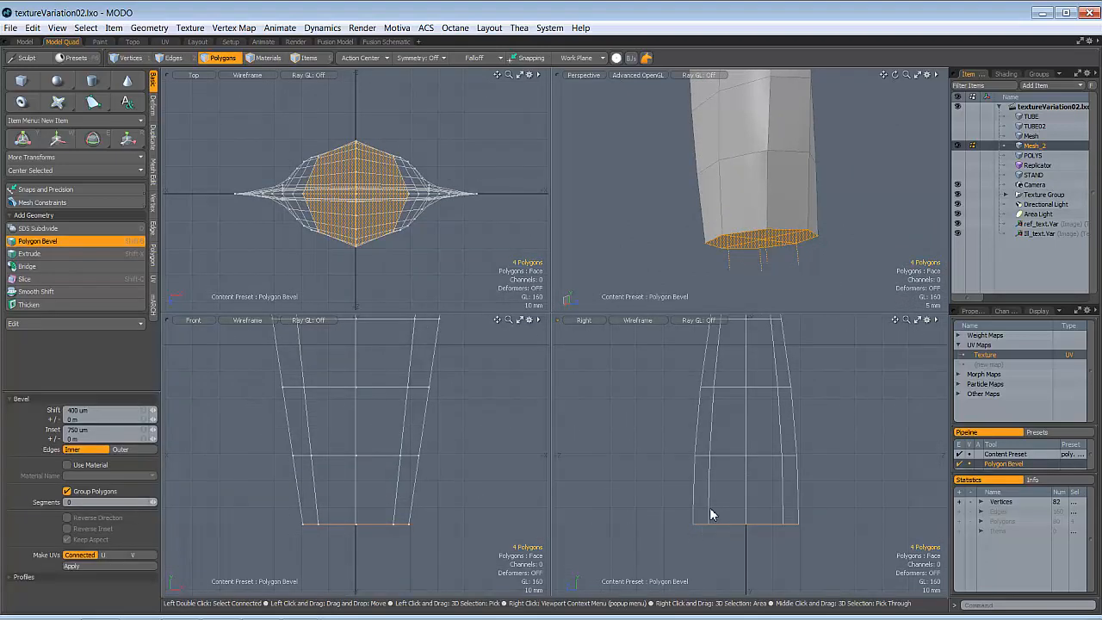
{"action": "left_click", "coordinate": [654, 490]}
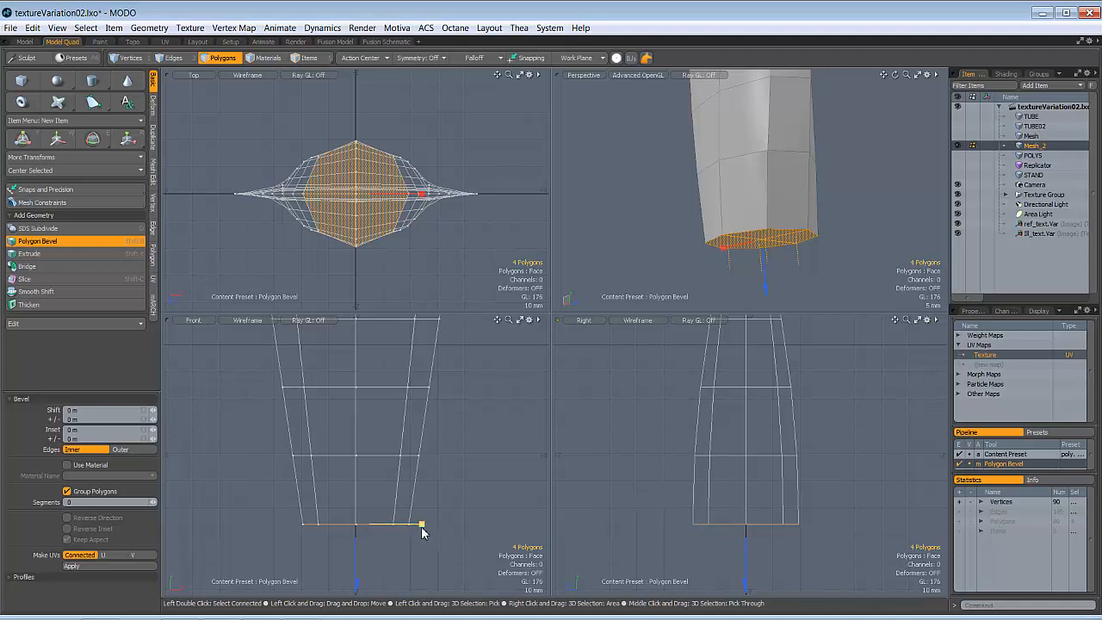
{"action": "left_click_drag", "start_coordinate": [422, 526], "coordinate": [425, 526]}
{"action": "left_click_drag", "start_coordinate": [301, 522], "coordinate": [778, 497], "text": "ctrl+alt"}
- Start a new bevel on the inset bottom polygons and shift them 2 mm downward to form a short neck
{"action": "left_click_drag", "start_coordinate": [757, 239], "coordinate": [732, 227], "text": "alt"}
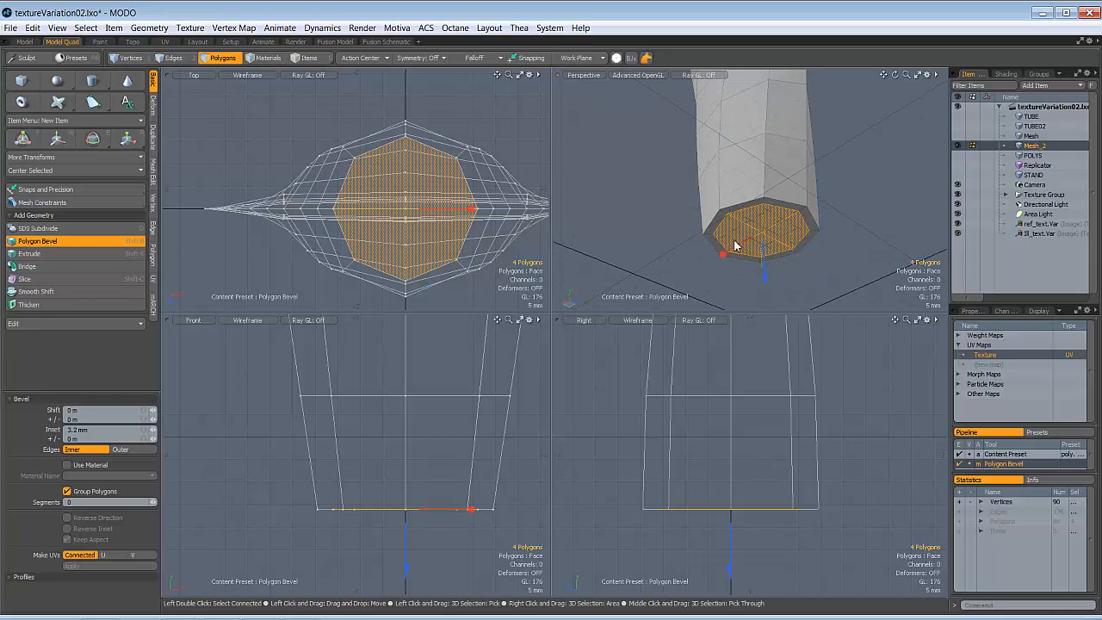
{"action": "left_click_drag", "start_coordinate": [800, 241], "coordinate": [723, 274], "text": "alt"}
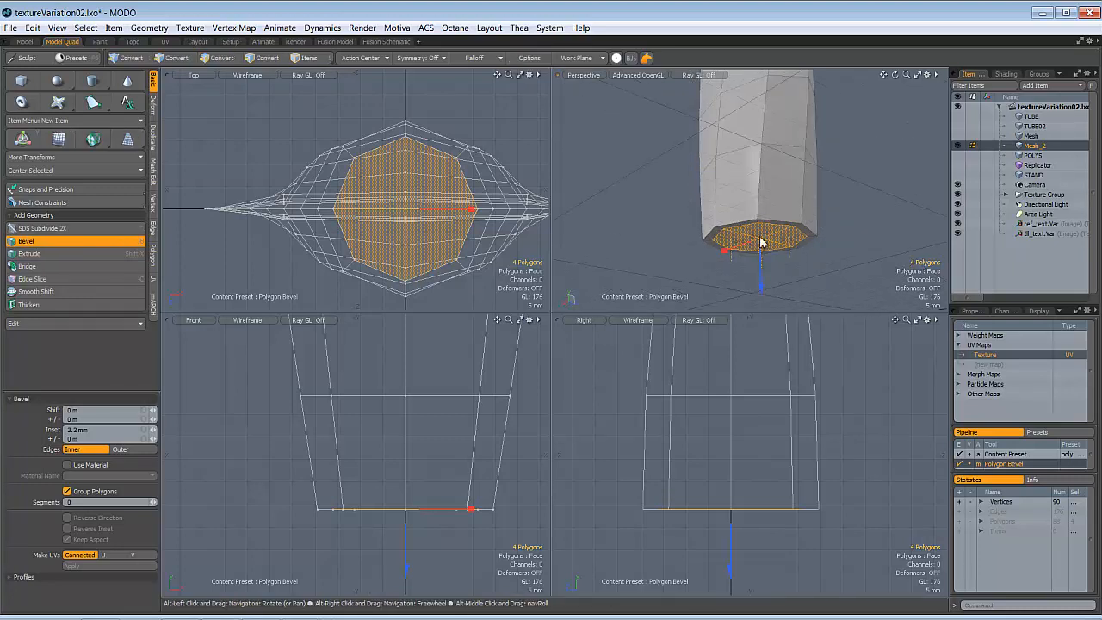
{"action": "left_click_drag", "start_coordinate": [760, 242], "coordinate": [779, 259], "text": "alt"}
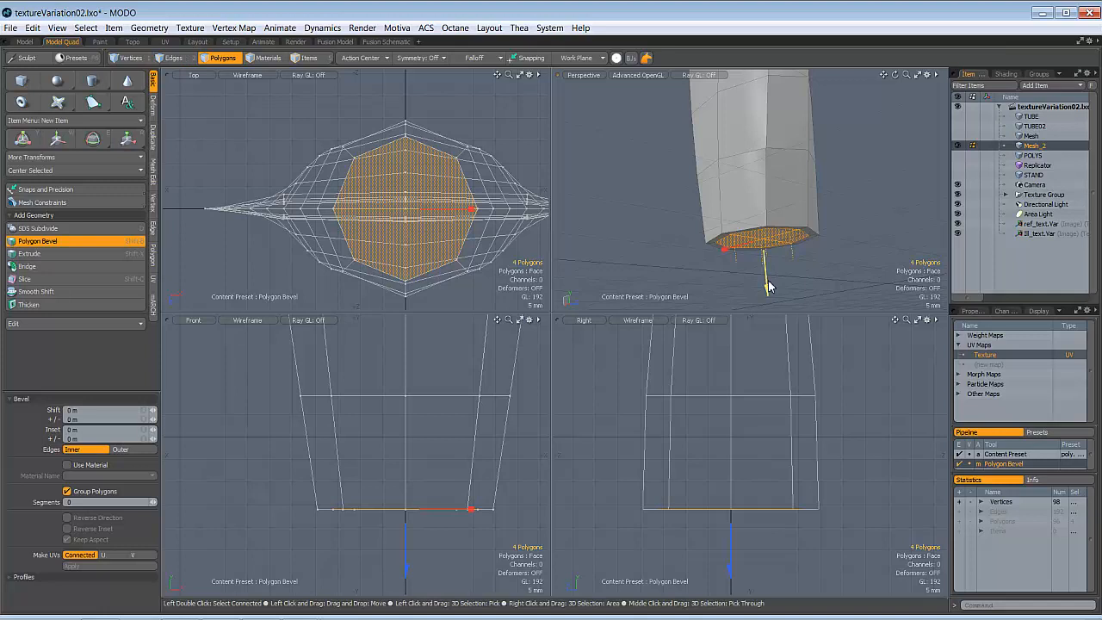
{"action": "left_click_drag", "start_coordinate": [768, 286], "coordinate": [767, 294]}
- Bevel the neck's bottom polygons again with an inset of -4.2 mm to flare them outward as the cap's upper rim
{"action": "left_click_drag", "start_coordinate": [752, 233], "coordinate": [730, 233], "text": "alt"}
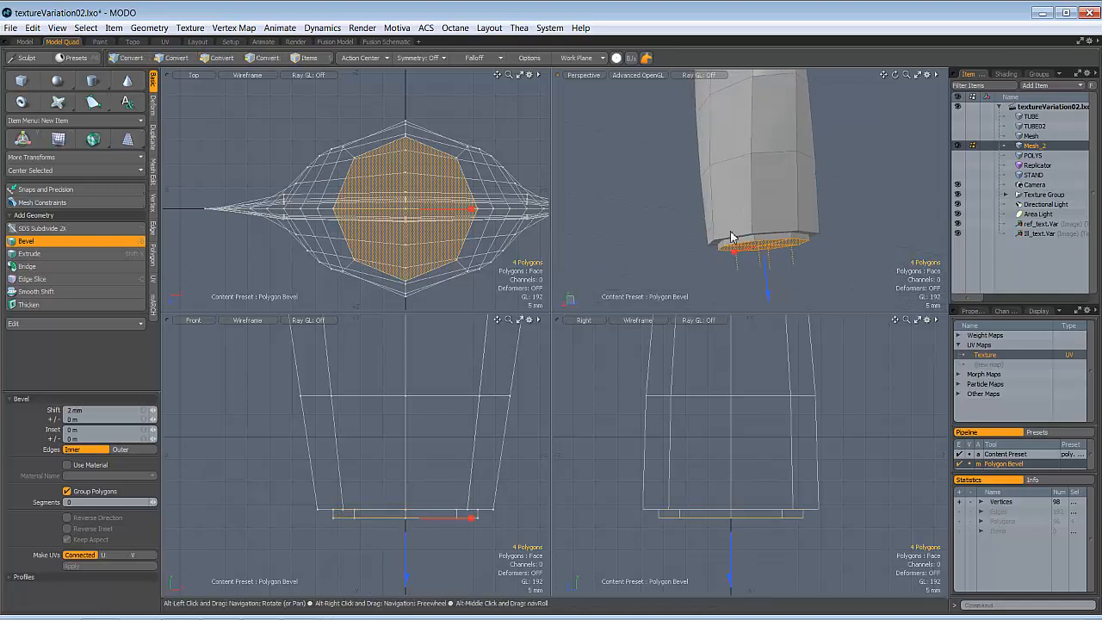
{"action": "left_click_drag", "start_coordinate": [822, 225], "coordinate": [835, 239], "text": "alt"}
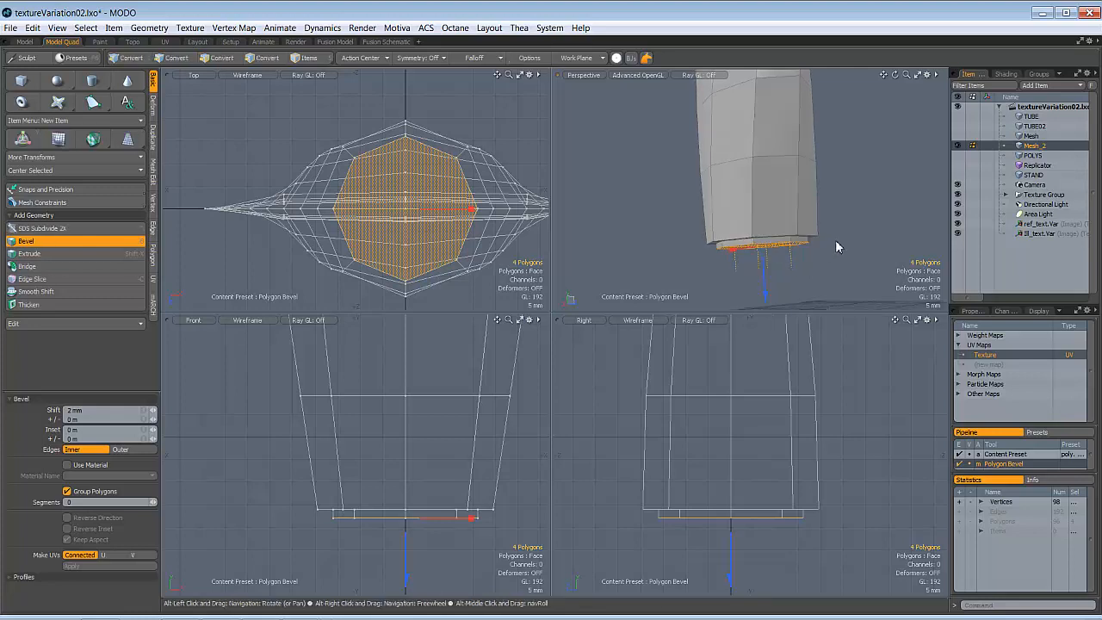
{"action": "left_click", "coordinate": [858, 226], "text": "shift"}
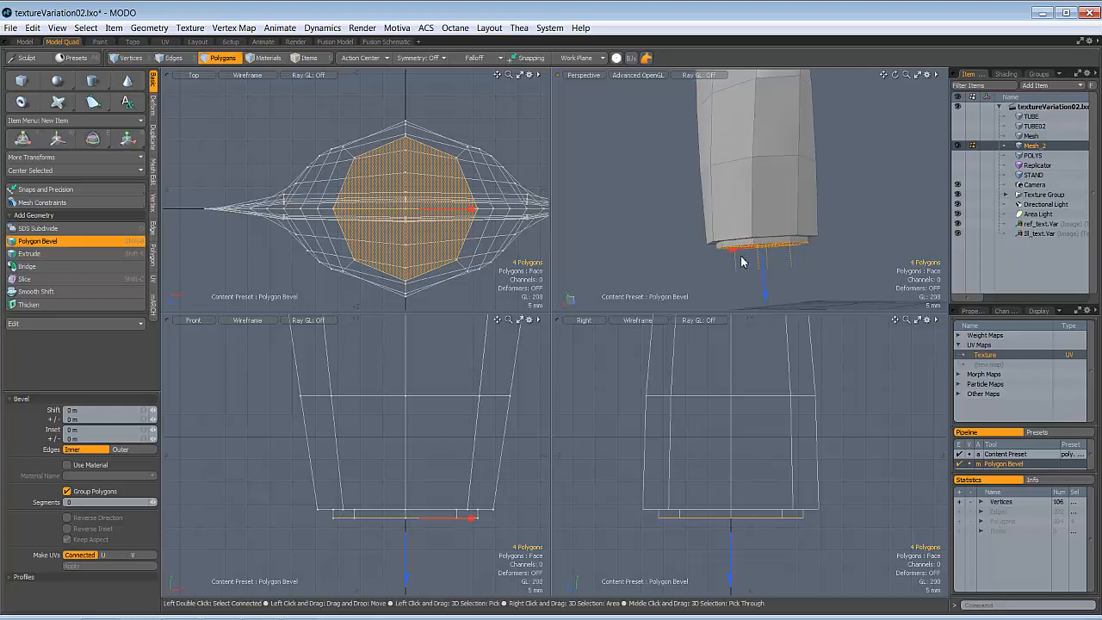
{"action": "left_click_drag", "start_coordinate": [733, 252], "coordinate": [732, 252]}
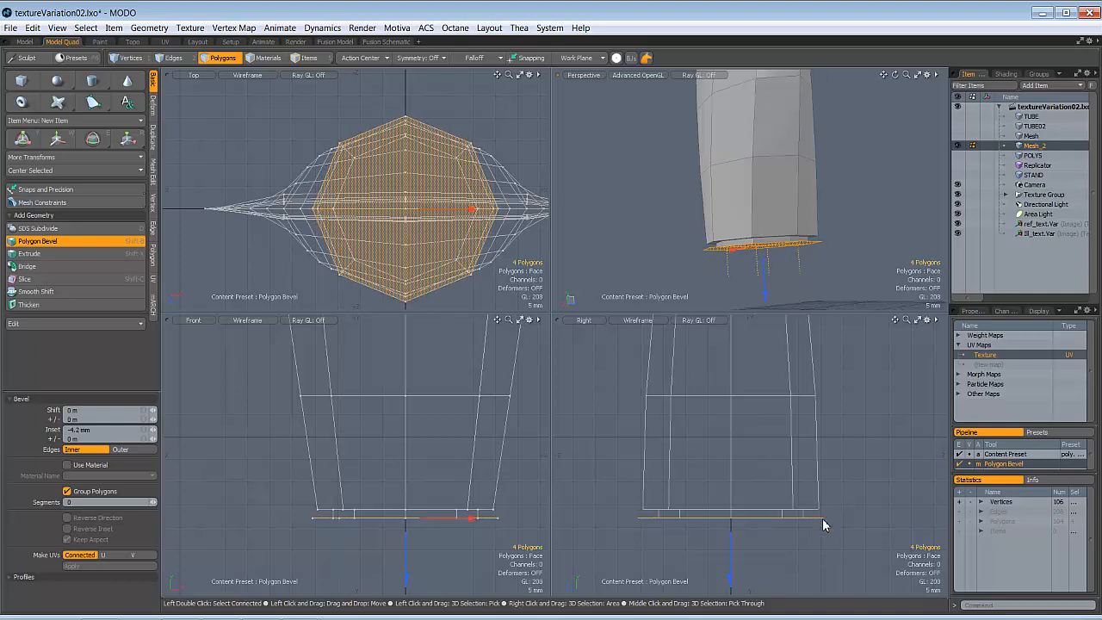
{"action": "left_click_drag", "start_coordinate": [822, 519], "coordinate": [904, 507], "text": "ctrl+alt"}
{"action": "left_click_drag", "start_coordinate": [822, 489], "coordinate": [734, 504], "text": "ctrl+alt"}
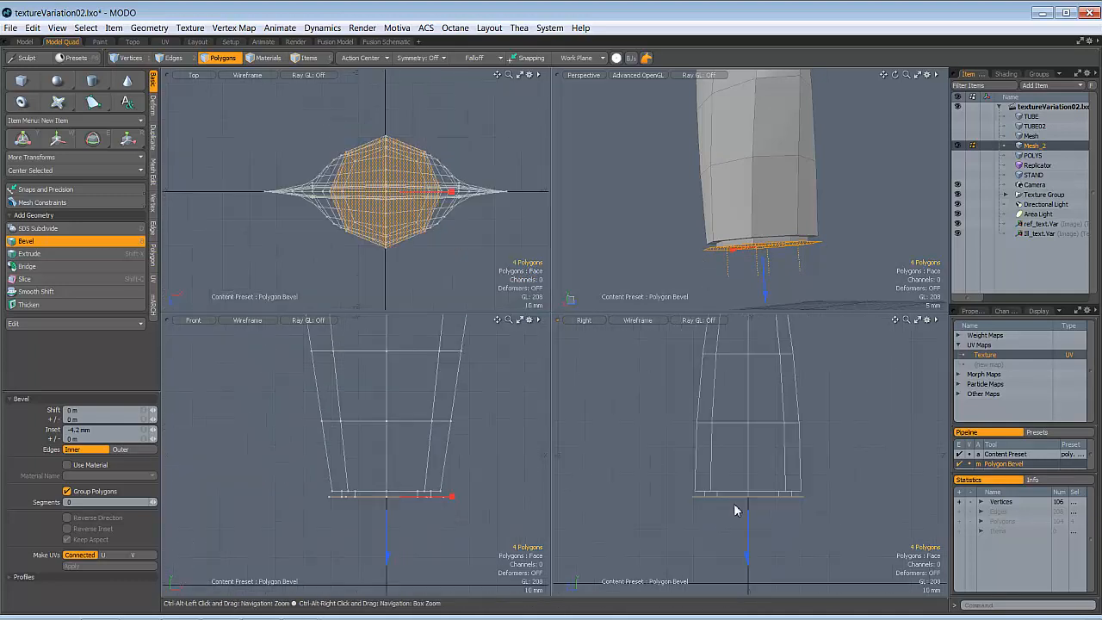
- Bevel the flared bottom polygons once more with a shift of 32 mm to form the cap body, then drop the tool
{"action": "left_click_drag", "start_coordinate": [790, 201], "coordinate": [819, 165], "text": "alt"}
{"action": "key", "text": "shift"}
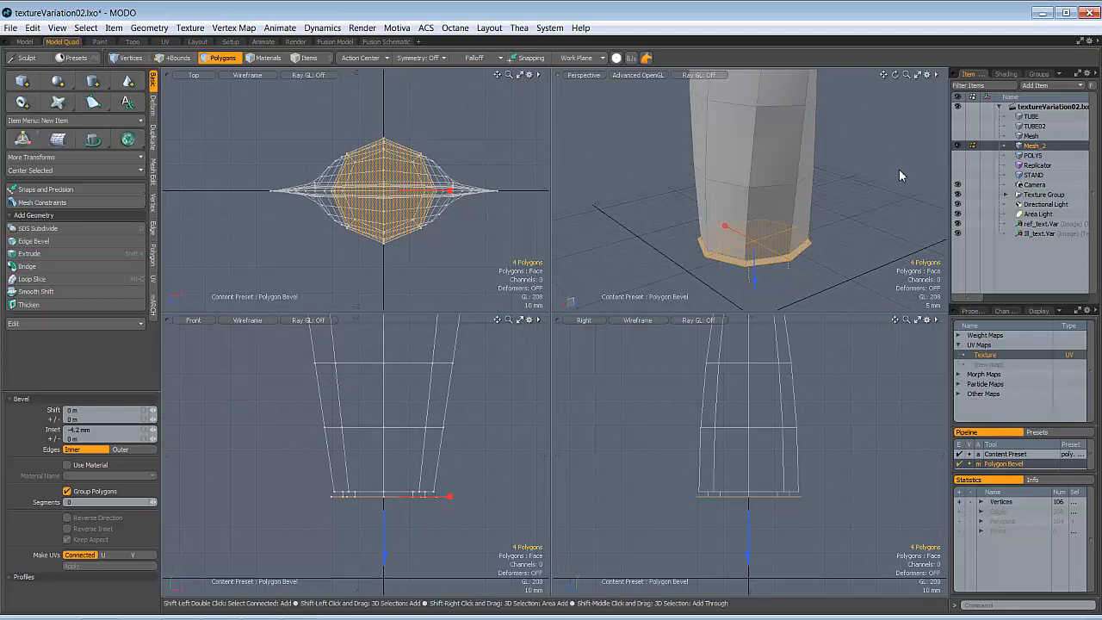
{"action": "left_click", "coordinate": [892, 181], "text": "shift"}
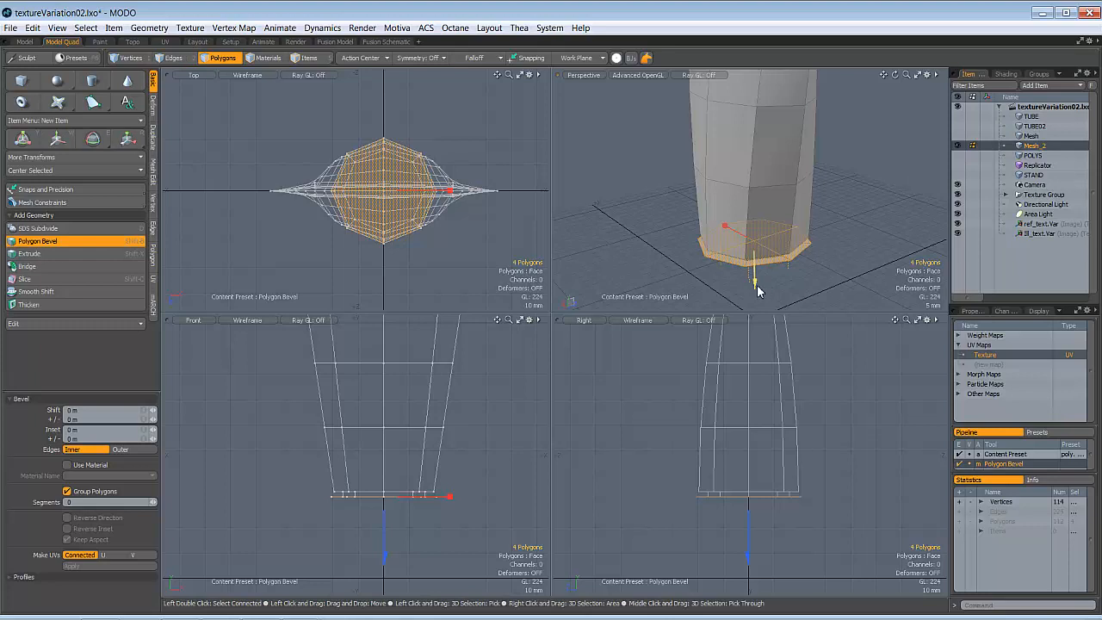
{"action": "left_click_drag", "start_coordinate": [757, 283], "coordinate": [756, 284]}
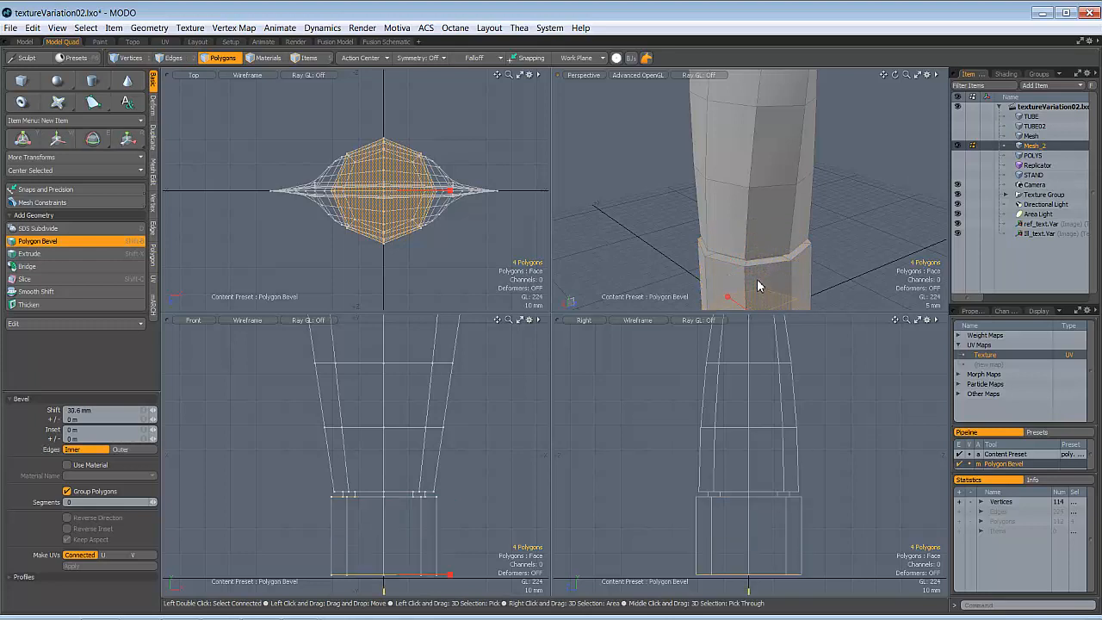
{"action": "scroll", "coordinate": [785, 394], "scroll_direction": "down", "scroll_amount": 4}
{"action": "left_click_drag", "start_coordinate": [740, 453], "coordinate": [728, 470], "text": "alt"}
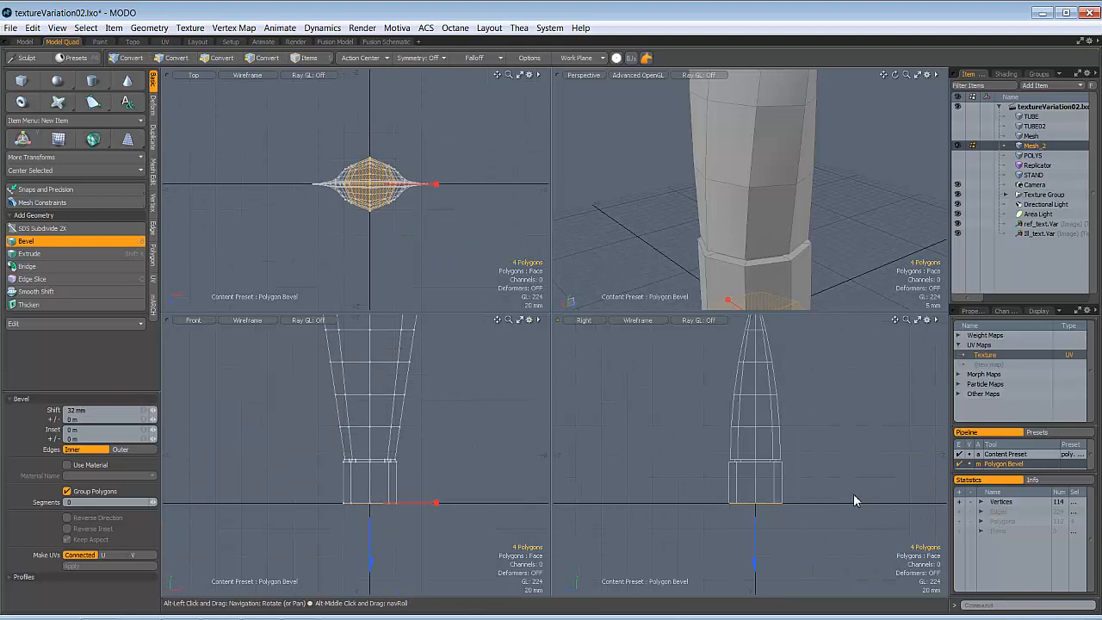
{"action": "key", "text": "space"}
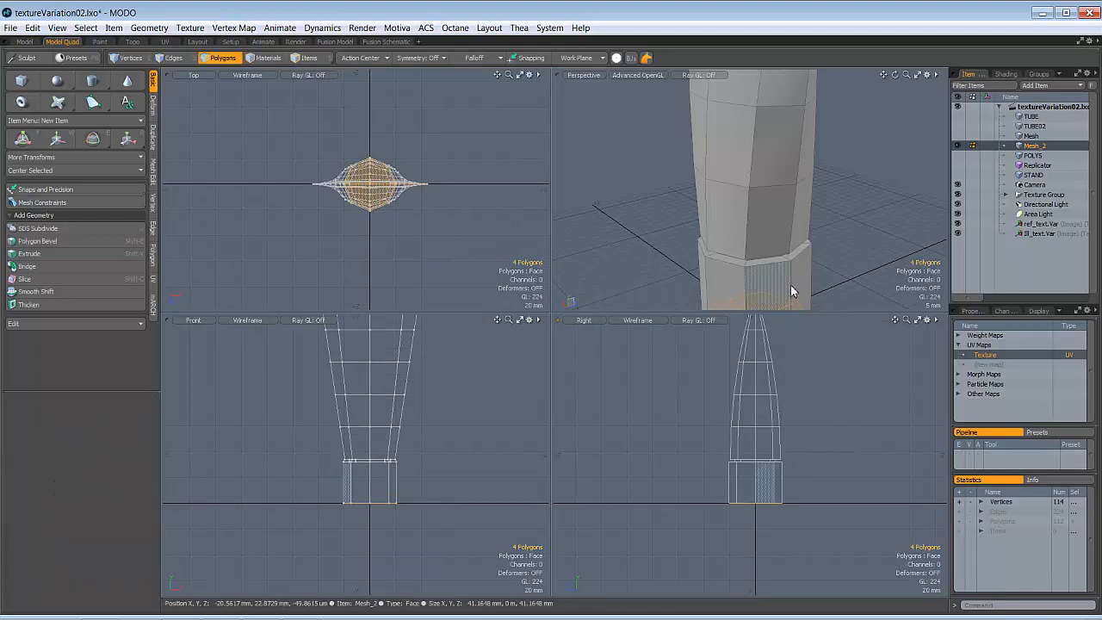
- Clear the selection and examine the tube and cap in a maximized perspective view, with subdivision on and off
{"action": "left_click_drag", "start_coordinate": [790, 284], "coordinate": [799, 262], "text": "alt"}
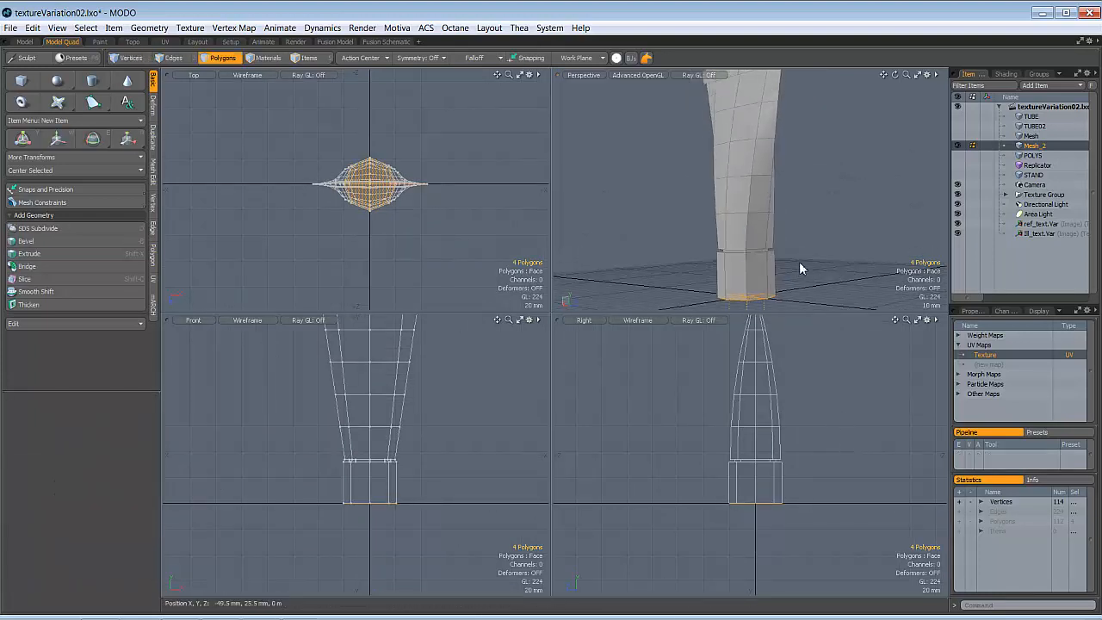
{"action": "left_click", "coordinate": [798, 261]}
{"action": "key", "text": "ctrl+space"}
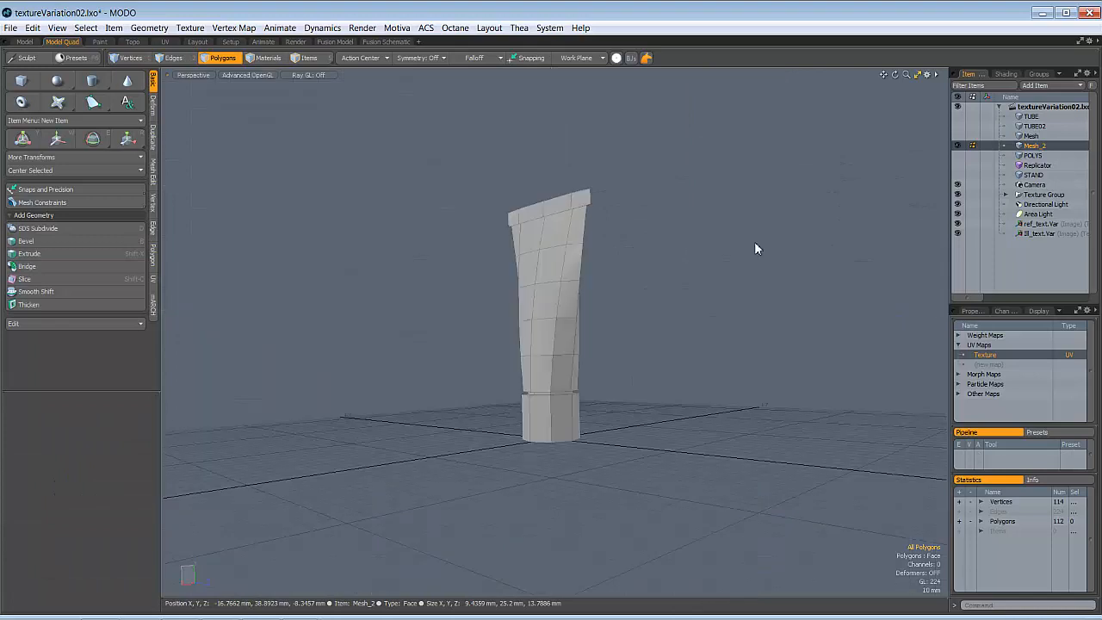
{"action": "key", "text": "Tab"}
{"action": "left_click_drag", "start_coordinate": [597, 329], "coordinate": [729, 342], "text": "alt"}
{"action": "scroll", "coordinate": [547, 417], "scroll_direction": "up", "scroll_amount": 5}
{"action": "key", "text": "Tab"}
{"action": "scroll", "coordinate": [537, 329], "scroll_direction": "up", "scroll_amount": 3}
- Select the edge loop around the tube's lower rim above the neck and inspect it with subdivision on and off
{"action": "key", "text": "2"}
{"action": "left_click", "coordinate": [523, 362]}
{"action": "double_click", "coordinate": [523, 363]}
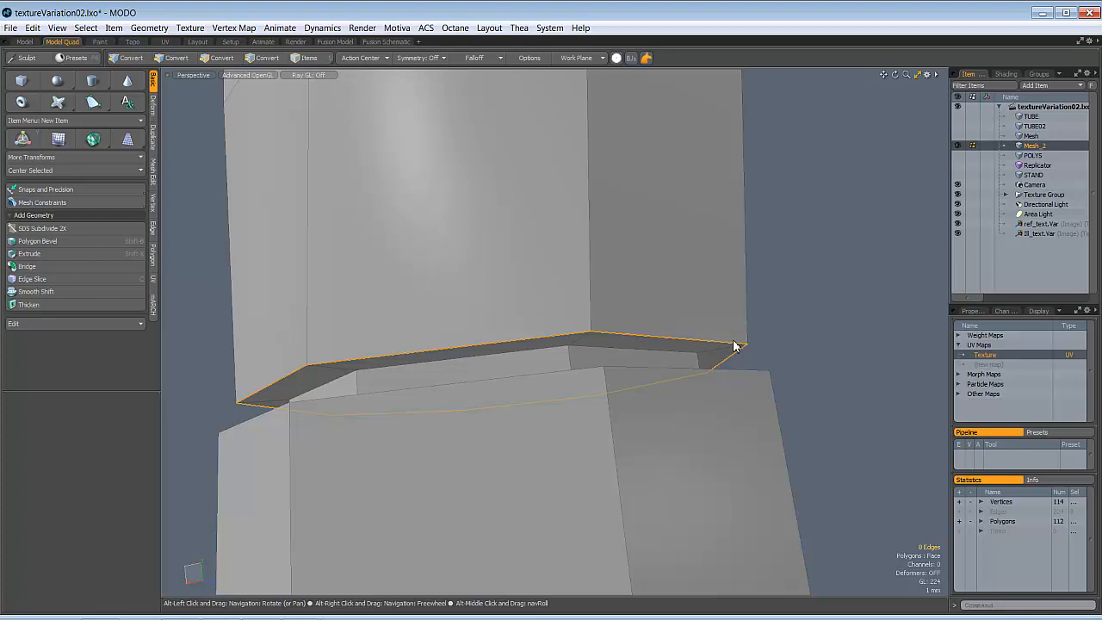
{"action": "left_click_drag", "start_coordinate": [738, 345], "coordinate": [673, 310], "text": "alt"}
{"action": "key", "text": "Tab"}
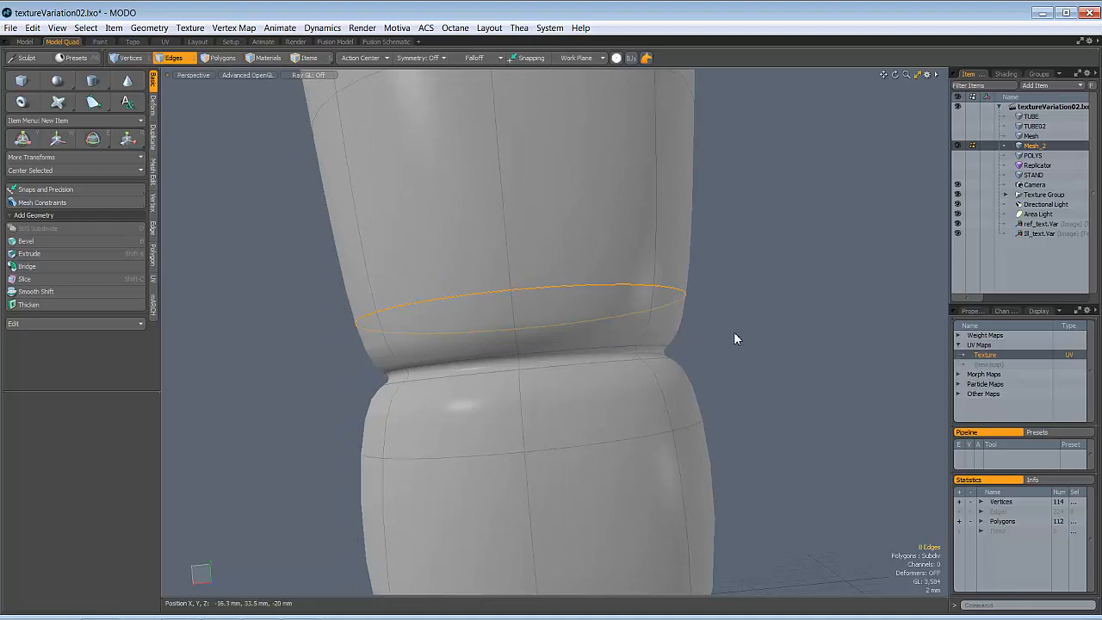
{"action": "key", "text": "Tab"}
{"action": "left_click_drag", "start_coordinate": [660, 350], "coordinate": [612, 399], "text": "alt"}
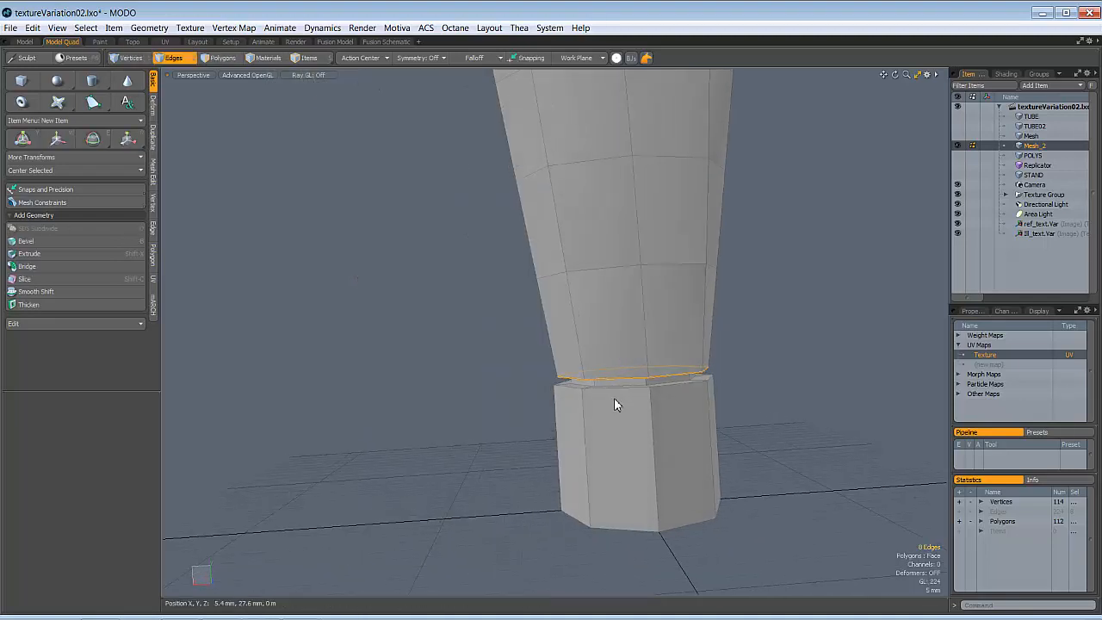
{"action": "key", "text": "ctrl+space"}
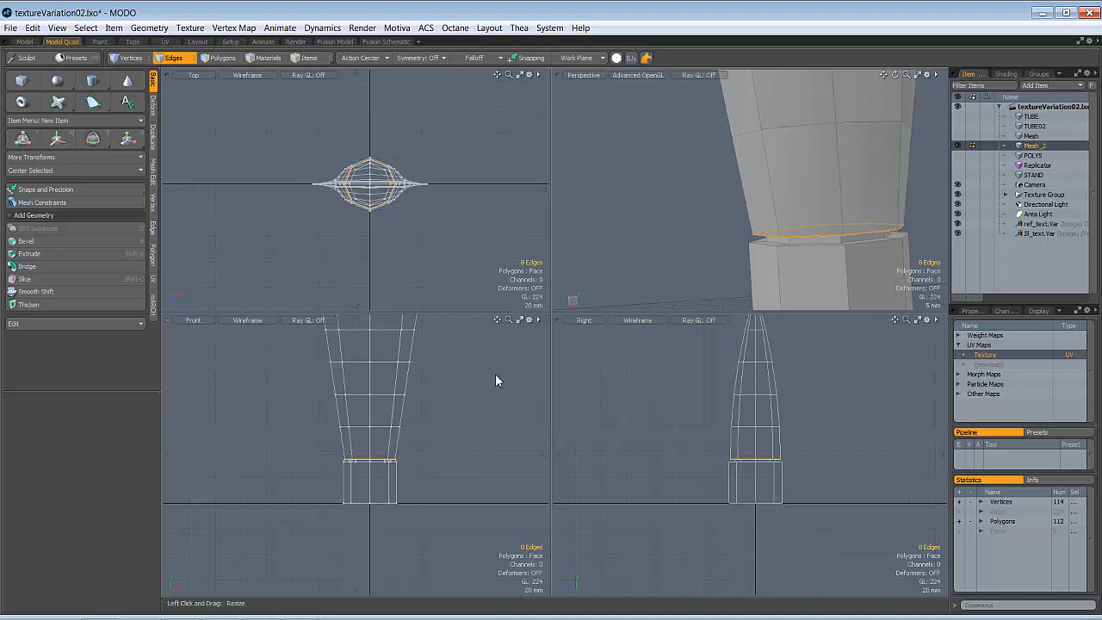
- Bevel the tube's lower rim edge loop by about 1.48 mm with a round level of 3, then drop the tool
{"action": "left_click_drag", "start_coordinate": [496, 377], "coordinate": [465, 414]}
{"action": "left_click_drag", "start_coordinate": [904, 270], "coordinate": [597, 274], "text": "alt"}
{"action": "key", "text": "b"}
{"action": "left_click_drag", "start_coordinate": [597, 273], "coordinate": [594, 274]}
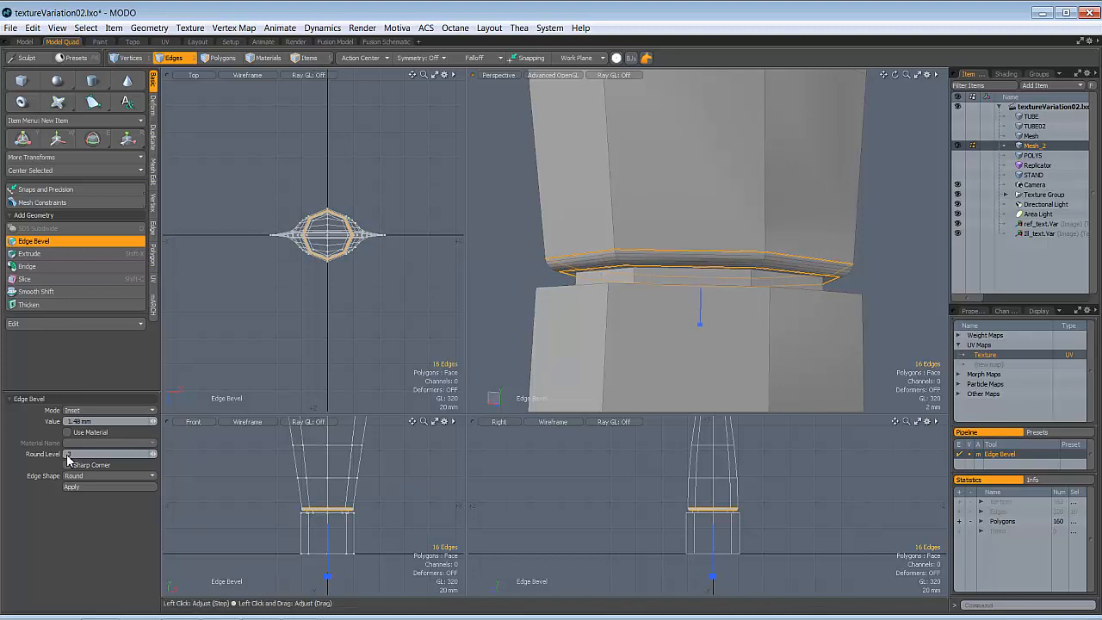
{"action": "left_click_drag", "start_coordinate": [684, 256], "coordinate": [629, 272], "text": "alt"}
{"action": "left_click_drag", "start_coordinate": [710, 272], "coordinate": [666, 290], "text": "ctrl+alt"}
{"action": "key", "text": "space"}
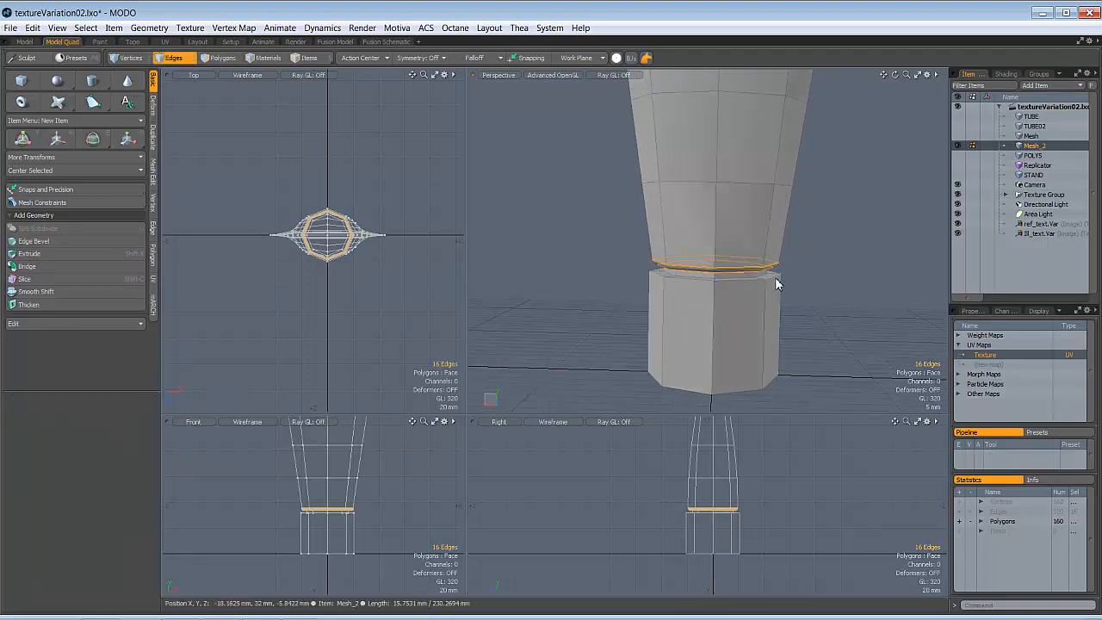
- Select the edge loop around the cap's upper rim and bevel it by about 700 um with a round level of 3
{"action": "double_click", "coordinate": [773, 275]}
{"action": "left_click_drag", "start_coordinate": [773, 283], "coordinate": [739, 299], "text": "alt"}
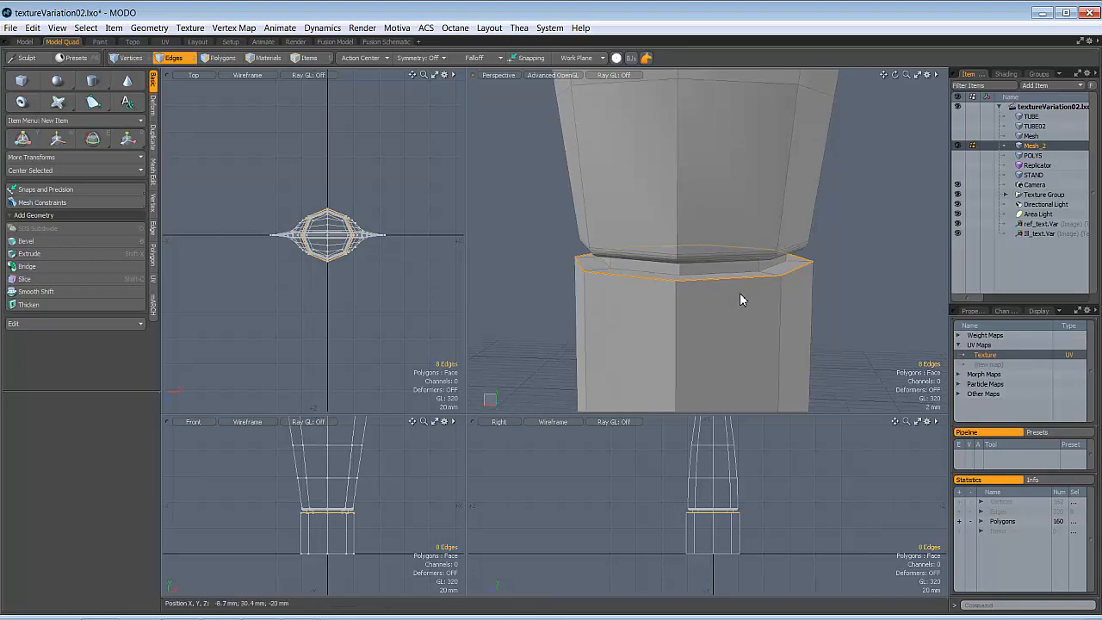
{"action": "key", "text": "b"}
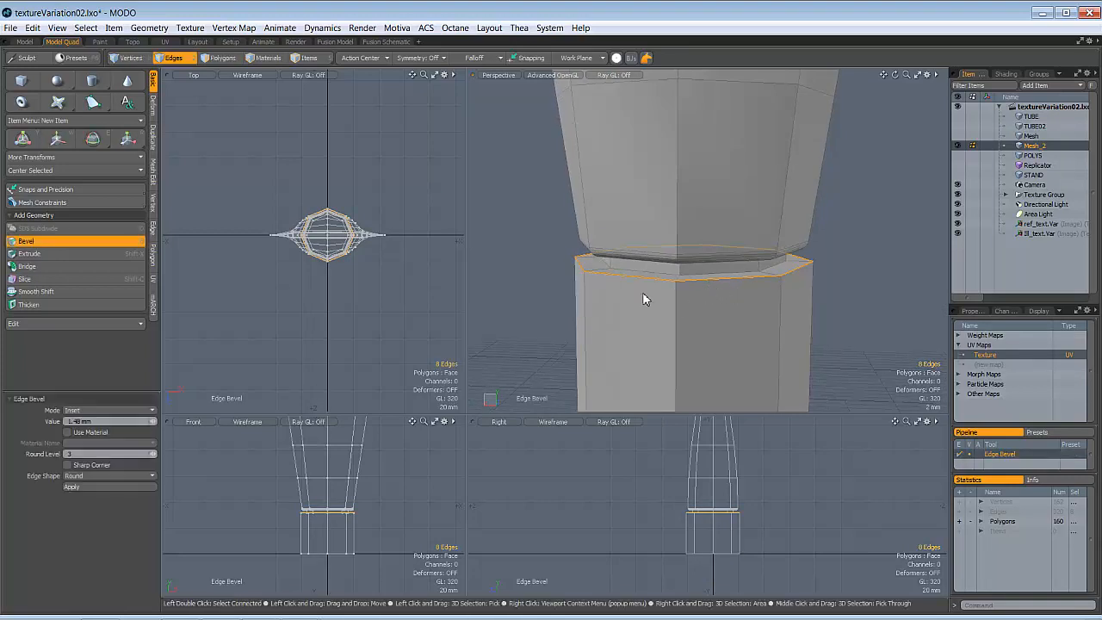
{"action": "left_click_drag", "start_coordinate": [641, 299], "coordinate": [674, 294]}
{"action": "scroll", "coordinate": [679, 275], "scroll_direction": "up", "scroll_amount": 4}
{"action": "key", "text": "space"}
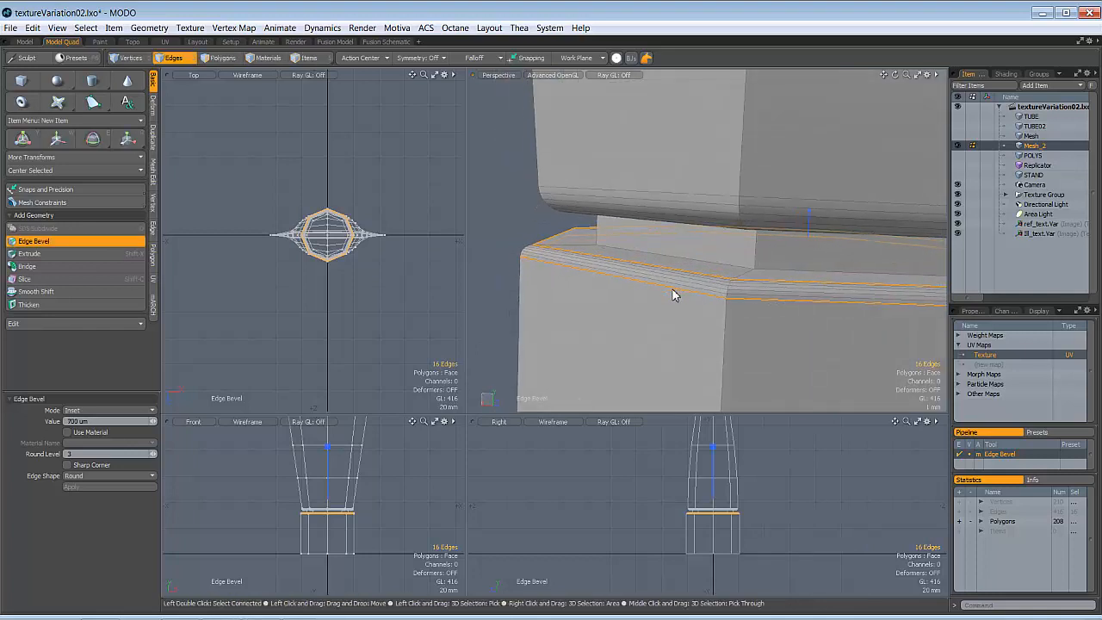
- Clear the edge selection and examine the beveled rims at the neck with subdivision turned on
{"action": "left_click", "coordinate": [503, 215]}
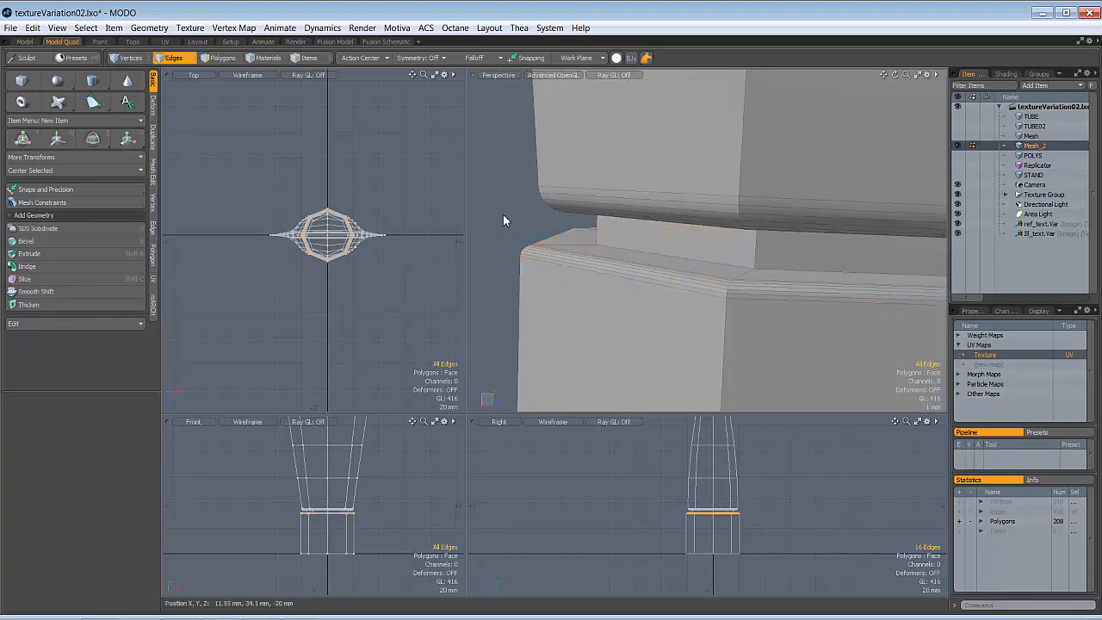
{"action": "scroll", "coordinate": [599, 271], "scroll_direction": "down", "scroll_amount": 5}
{"action": "key", "text": "Tab"}
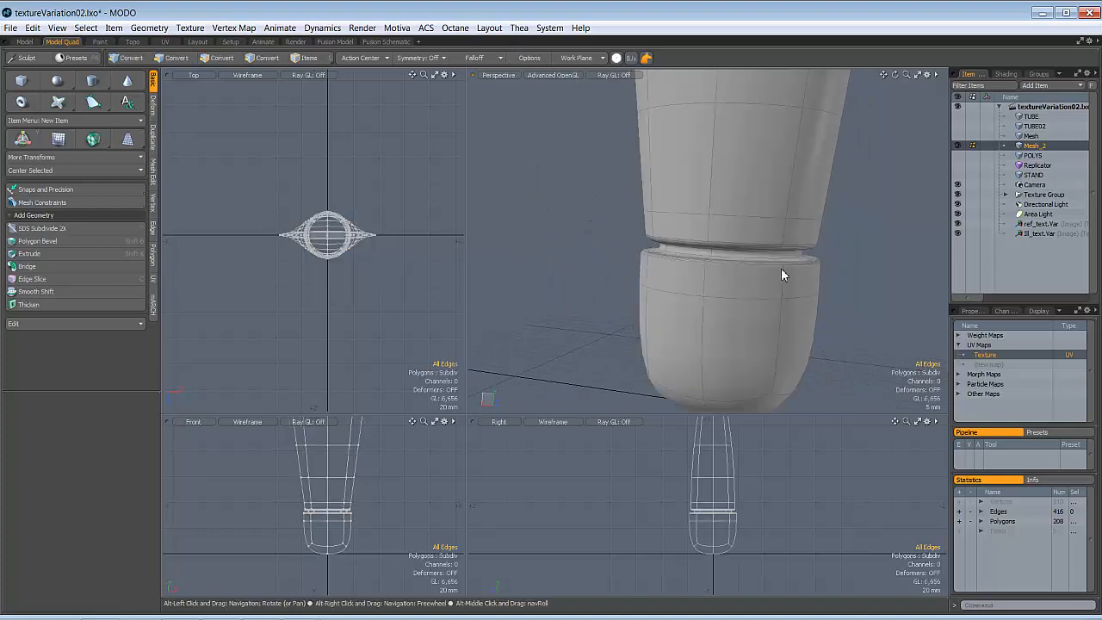
{"action": "left_click_drag", "start_coordinate": [781, 270], "coordinate": [697, 369], "text": "alt"}
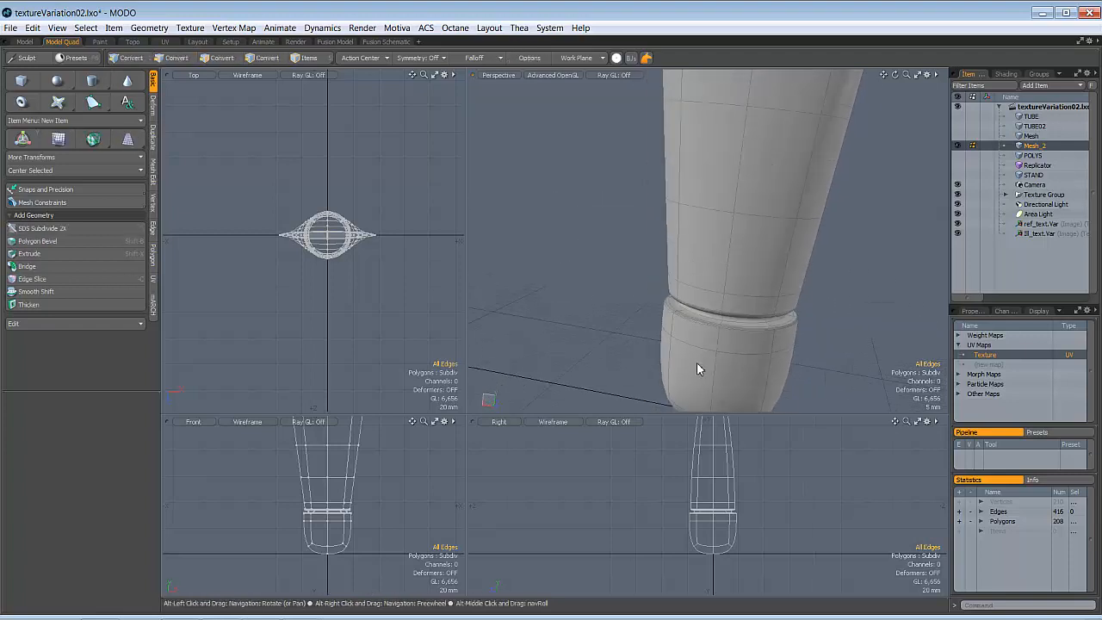
{"action": "left_click_drag", "start_coordinate": [715, 327], "coordinate": [693, 249], "text": "ctrl+alt"}
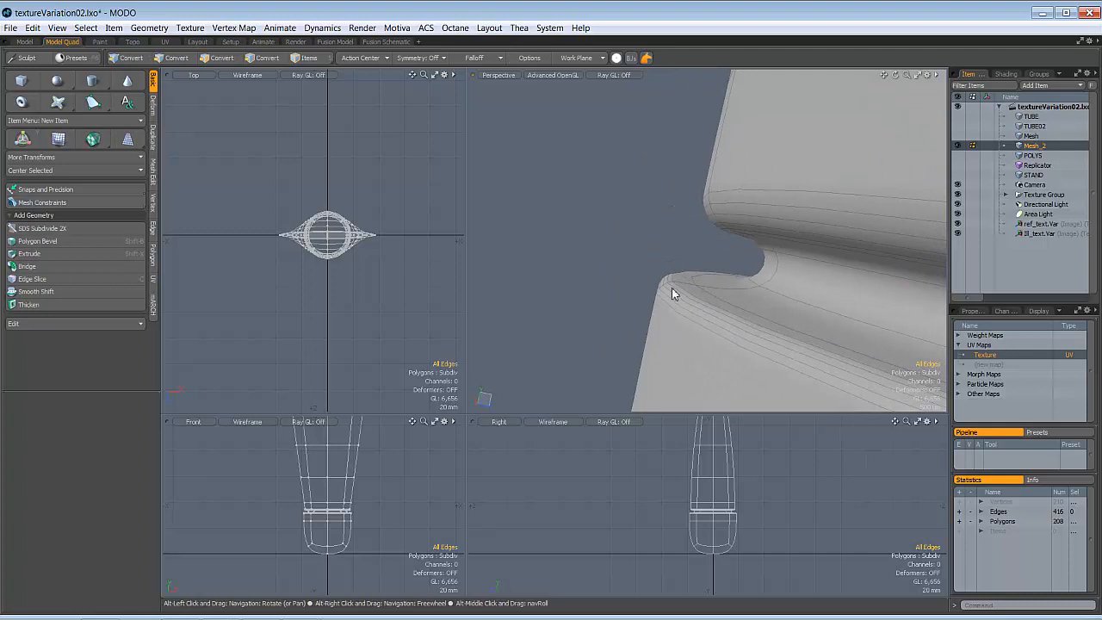
{"action": "scroll", "coordinate": [746, 314], "scroll_direction": "down", "scroll_amount": 5}
{"action": "left_click_drag", "start_coordinate": [655, 291], "coordinate": [743, 198], "text": "alt"}
{"action": "scroll", "coordinate": [788, 289], "scroll_direction": "down", "scroll_amount": 5}
- Turn subdivision off, select the cap's bottom polygons and convert the selection to their boundary edges
{"action": "key", "text": "Tab"}
{"action": "scroll", "coordinate": [771, 318], "scroll_direction": "up", "scroll_amount": 4}
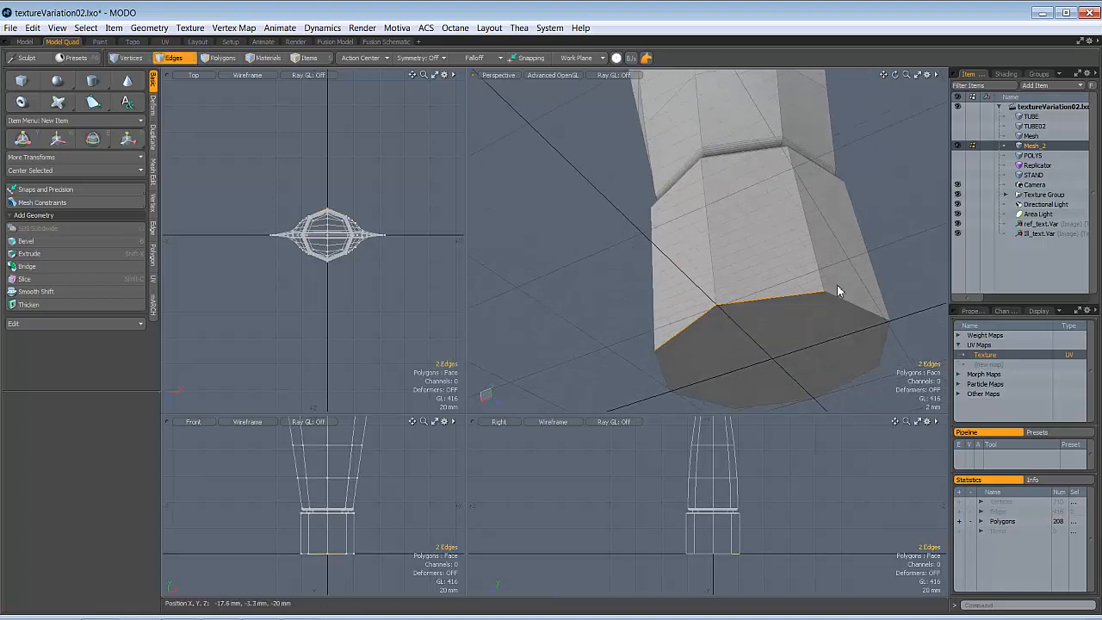
{"action": "mouse_move", "coordinate": [848, 303]}
{"action": "left_mouse_down", "text": "shift"}
{"action": "mouse_move", "coordinate": [858, 377]}
{"action": "mouse_move", "coordinate": [812, 397]}
{"action": "mouse_move", "coordinate": [792, 325]}
{"action": "mouse_move", "coordinate": [752, 350]}
{"action": "mouse_move", "coordinate": [784, 302]}
{"action": "left_mouse_up", "text": "shift"}
{"action": "key", "text": "3"}
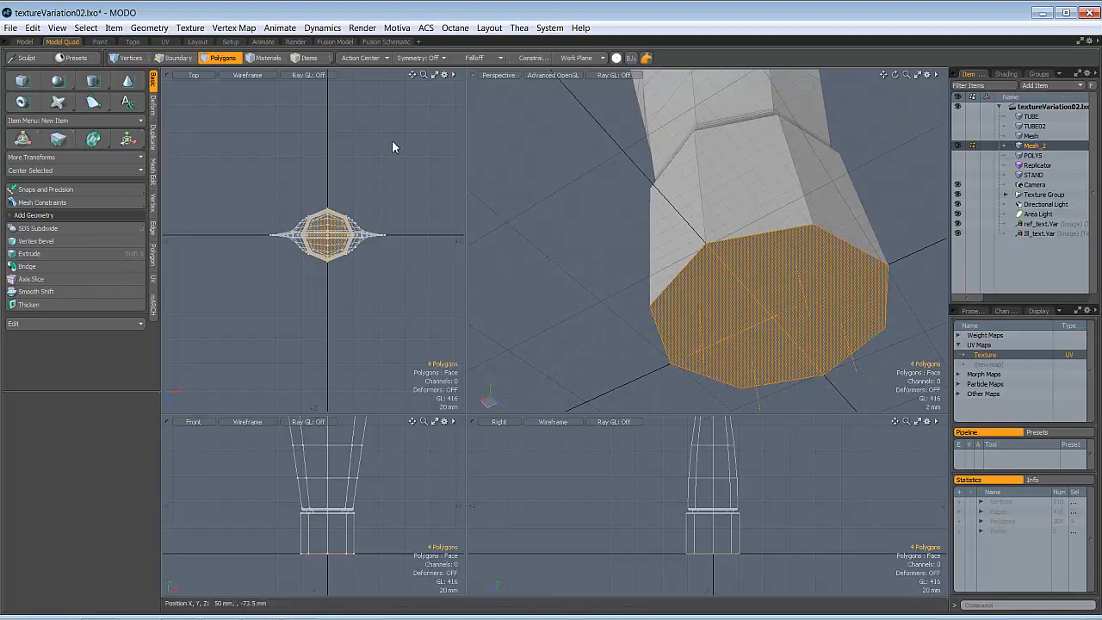
{"action": "left_click", "coordinate": [181, 62], "text": "ctrl"}
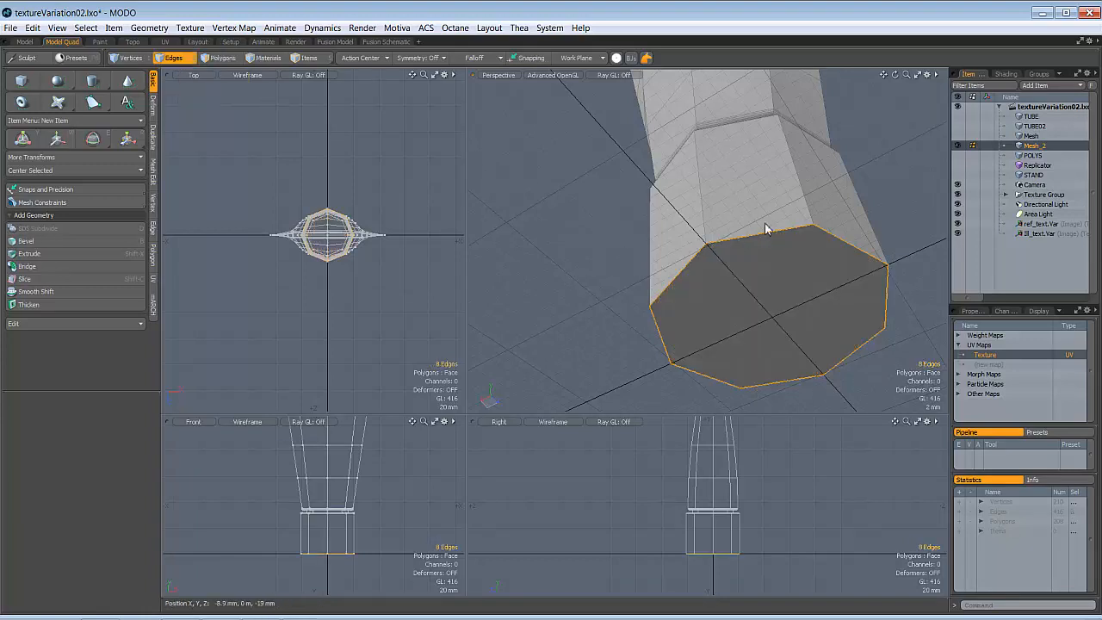
{"action": "left_click_drag", "start_coordinate": [700, 233], "coordinate": [766, 260], "text": "alt"}
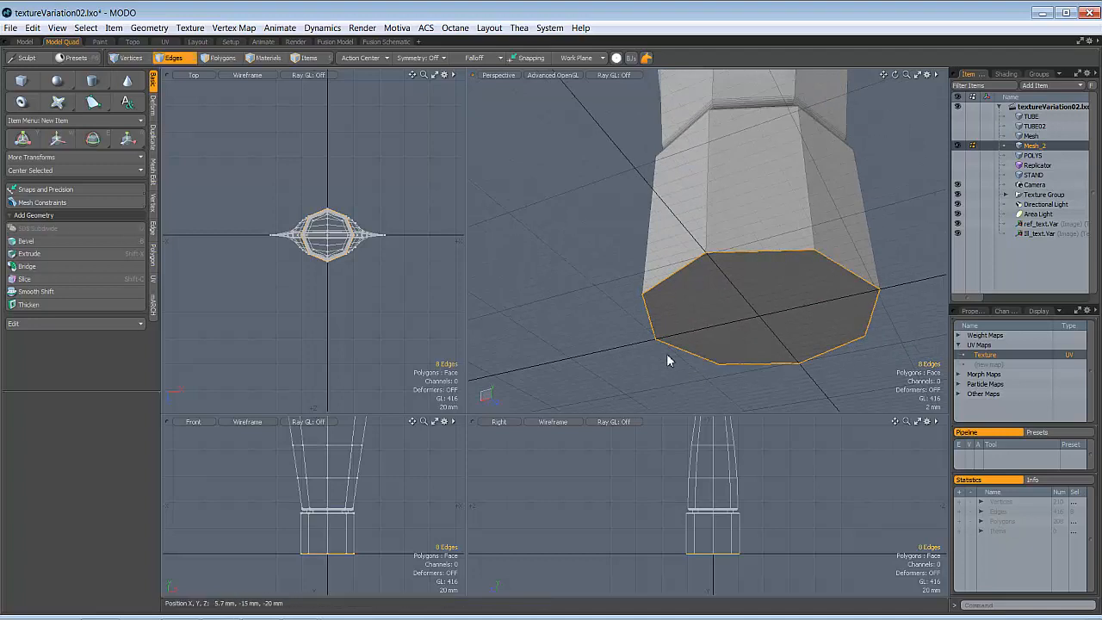
{"action": "left_click_drag", "start_coordinate": [679, 270], "coordinate": [710, 196], "text": "alt"}
- Bevel the cap's bottom boundary edges by about 5.96 mm with a round level of 3 in a maximized side view, then drop the tool
{"action": "key", "text": "b"}
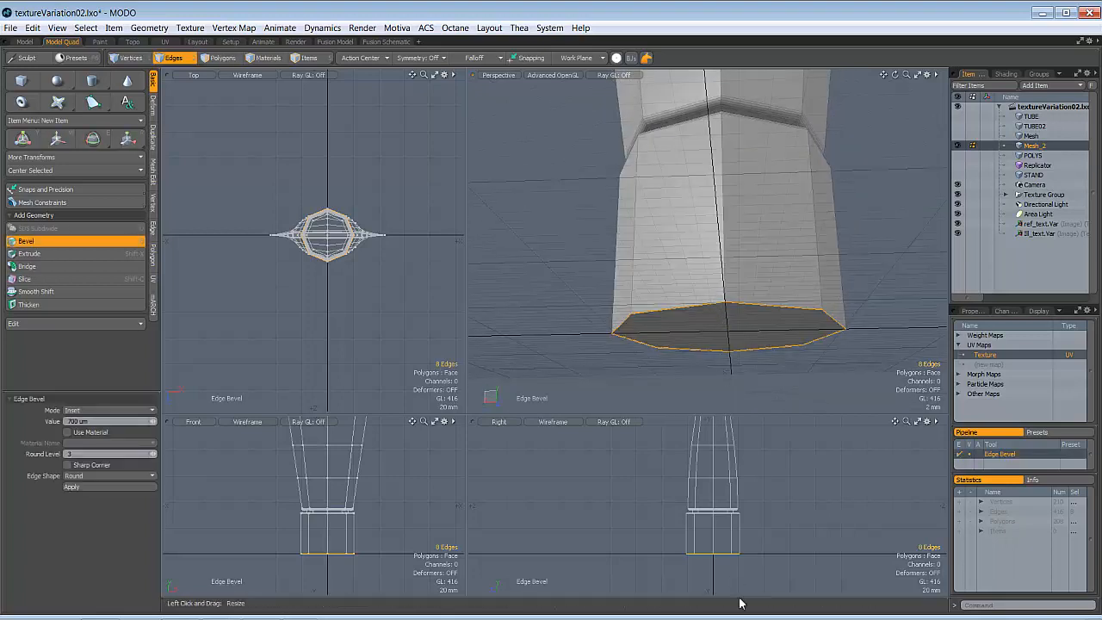
{"action": "left_click_drag", "start_coordinate": [738, 592], "coordinate": [738, 539], "text": "ctrl+alt"}
{"action": "key", "text": "KP_0"}
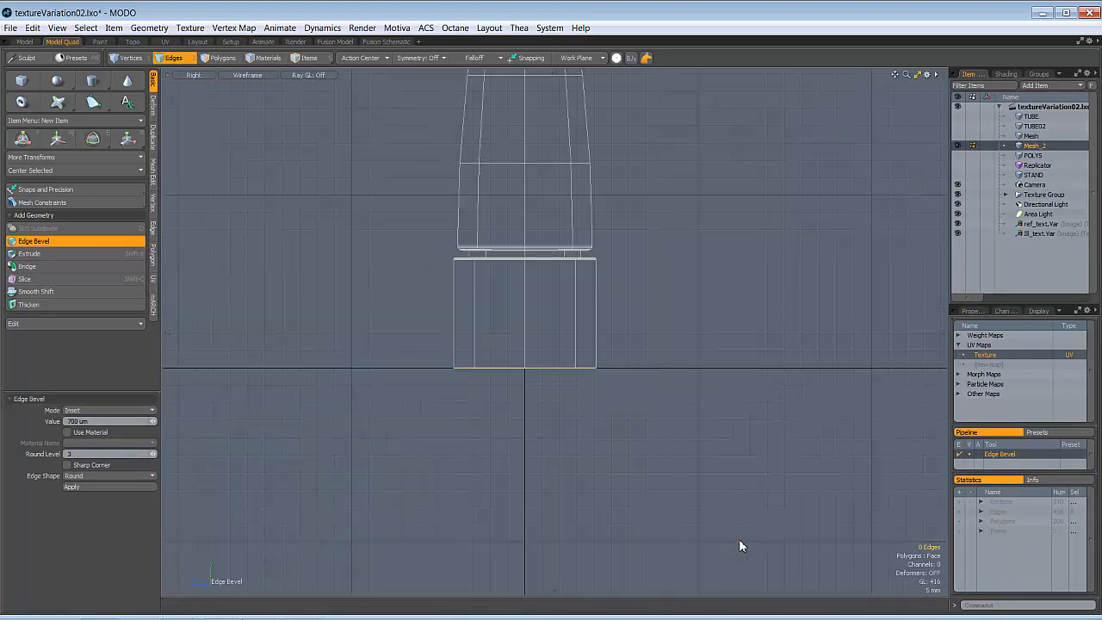
{"action": "left_click_drag", "start_coordinate": [601, 390], "coordinate": [738, 406], "text": "ctrl+alt"}
{"action": "left_click_drag", "start_coordinate": [738, 406], "coordinate": [654, 222]}
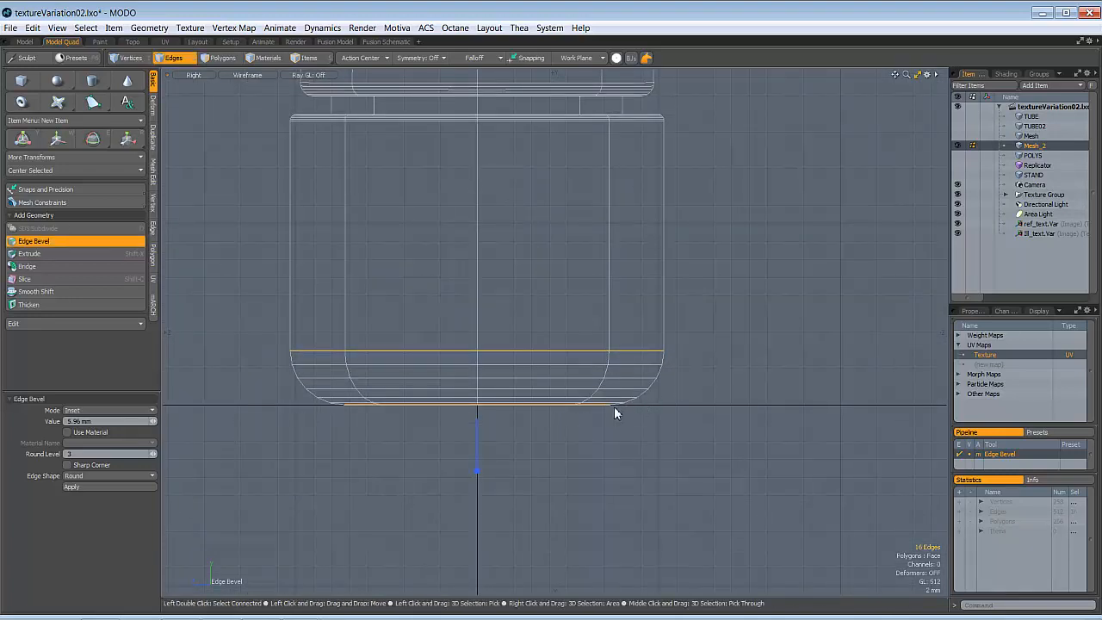
{"action": "left_click_drag", "start_coordinate": [600, 416], "coordinate": [521, 390], "text": "ctrl+alt"}
{"action": "left_click_drag", "start_coordinate": [522, 390], "coordinate": [554, 441], "text": "alt"}
{"action": "left_click_drag", "start_coordinate": [554, 441], "coordinate": [591, 501], "text": "alt"}
{"action": "key", "text": "space"}
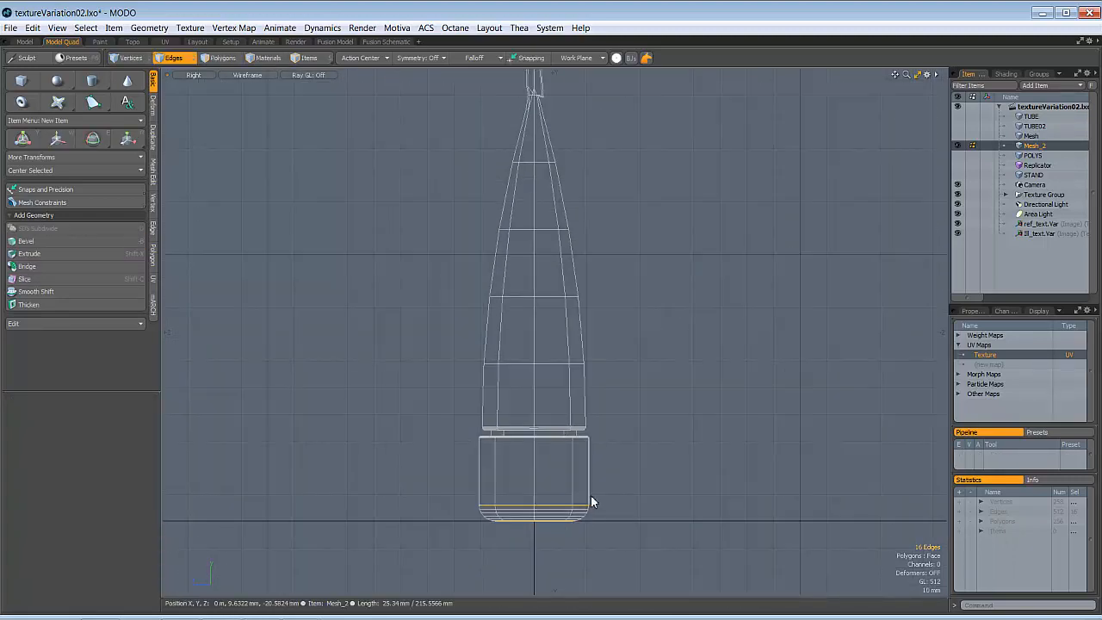
- Return to the four-view layout, clear the edge selection and turn subdivision back on
{"action": "key", "text": "ctrl+space"}
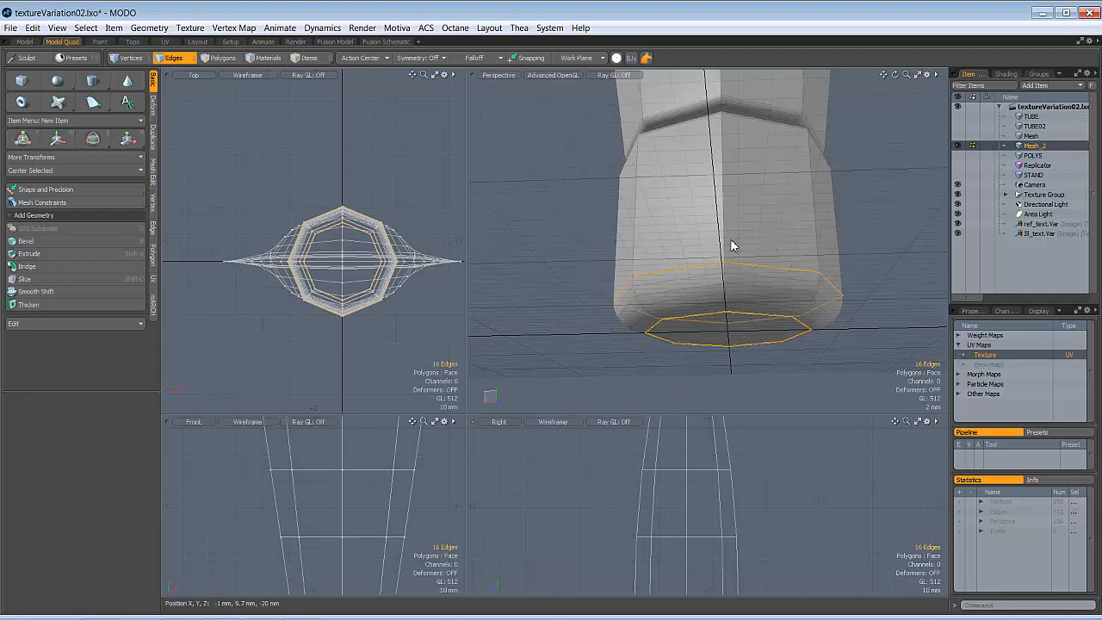
{"action": "left_click_drag", "start_coordinate": [755, 250], "coordinate": [704, 352], "text": "ctrl+alt"}
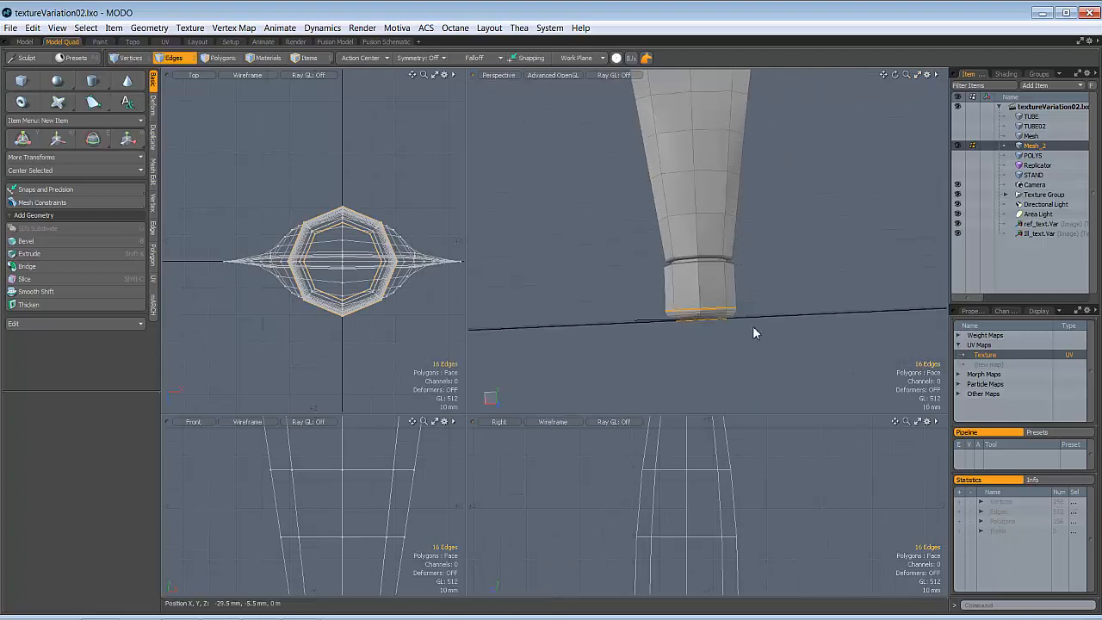
{"action": "left_click", "coordinate": [752, 326]}
{"action": "mouse_move", "coordinate": [718, 227]}
{"action": "left_mouse_down", "text": "alt+shift"}
{"action": "mouse_move", "coordinate": [716, 324]}
{"action": "mouse_move", "coordinate": [688, 332]}
{"action": "mouse_move", "coordinate": [671, 306]}
{"action": "mouse_move", "coordinate": [679, 206]}
{"action": "mouse_move", "coordinate": [721, 236]}
{"action": "mouse_move", "coordinate": [731, 281]}
{"action": "mouse_move", "coordinate": [660, 358]}
{"action": "mouse_move", "coordinate": [767, 285]}
{"action": "mouse_move", "coordinate": [714, 263]}
{"action": "mouse_move", "coordinate": [646, 283]}
{"action": "mouse_move", "coordinate": [754, 243]}
{"action": "mouse_move", "coordinate": [687, 273]}
{"action": "mouse_move", "coordinate": [750, 245]}
{"action": "mouse_move", "coordinate": [782, 247]}
{"action": "left_mouse_up", "text": "alt+shift"}
{"action": "key", "text": "Tab"}
- Select the full loop of ring polygons on the cap's upper face around the neck
{"action": "key", "text": "3"}
{"action": "left_click_drag", "start_coordinate": [664, 332], "coordinate": [642, 271], "text": "alt"}
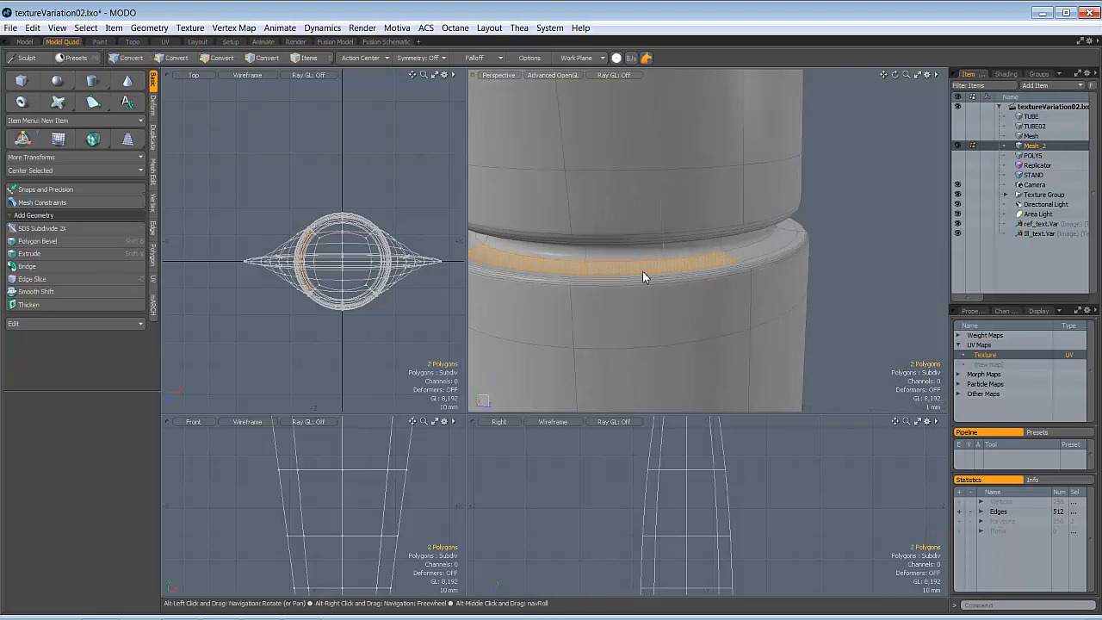
{"action": "key", "text": "l"}
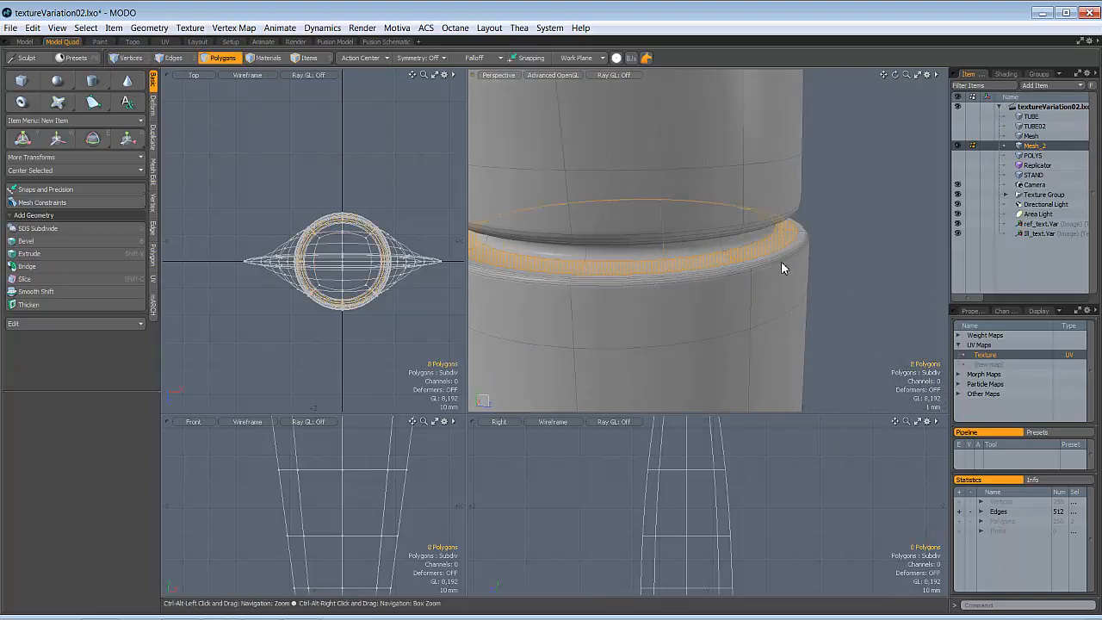
{"action": "left_click_drag", "start_coordinate": [781, 266], "coordinate": [711, 272], "text": "alt"}
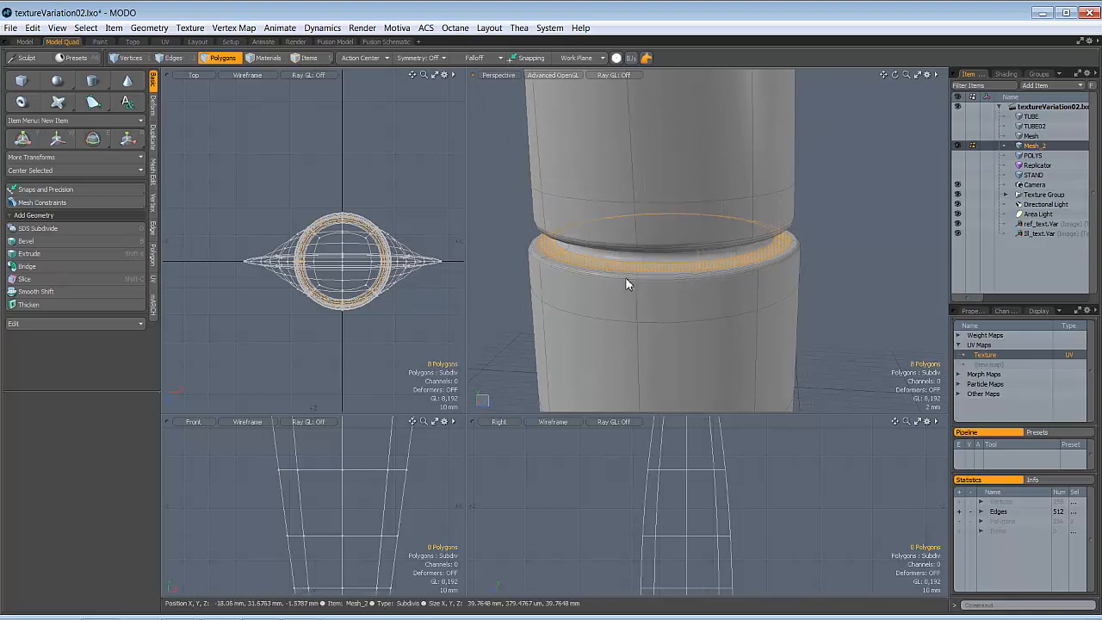
{"action": "left_click_drag", "start_coordinate": [825, 260], "coordinate": [639, 244], "text": "alt+shift"}
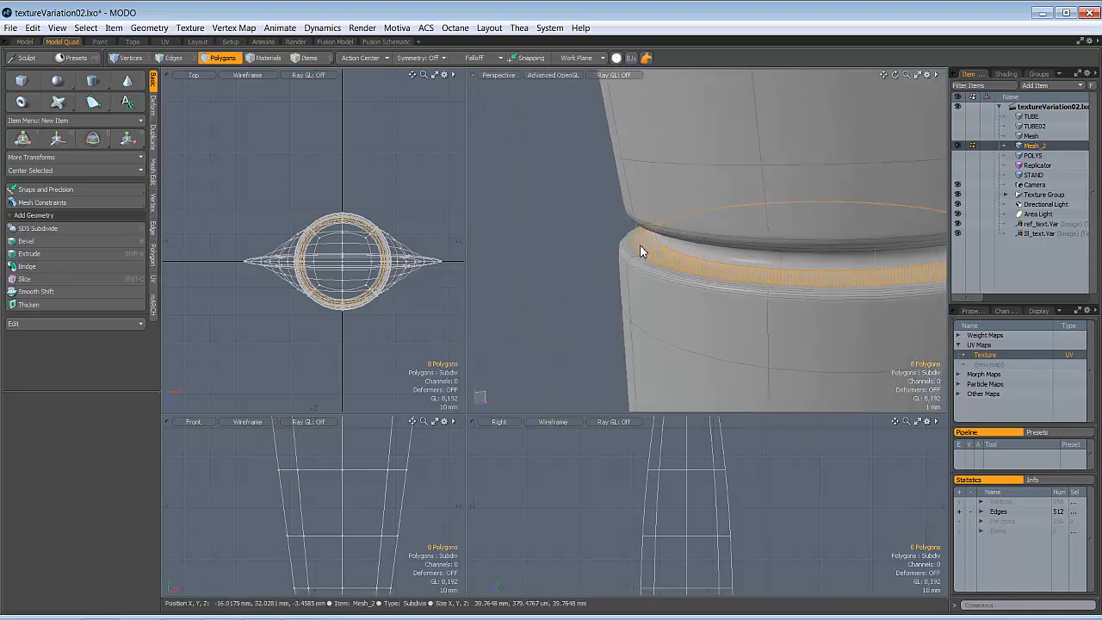
{"action": "left_click_drag", "start_coordinate": [661, 315], "coordinate": [656, 264], "text": "alt"}
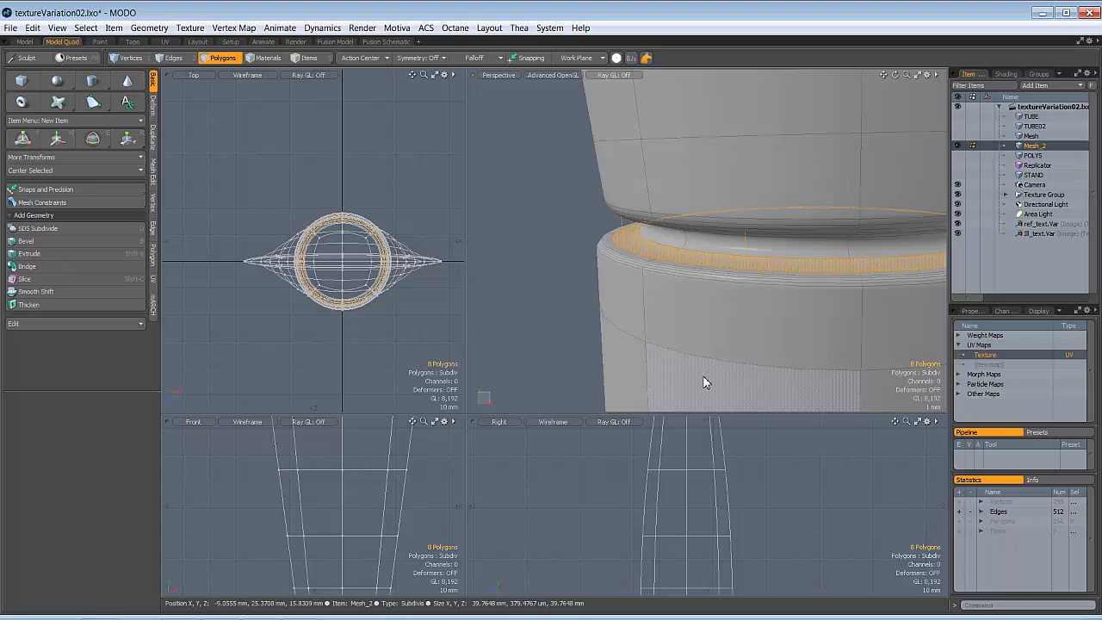
- Bevel the selected ring polygons on top of the cap with an inset of 550 um and no shift
{"action": "key", "text": "b"}
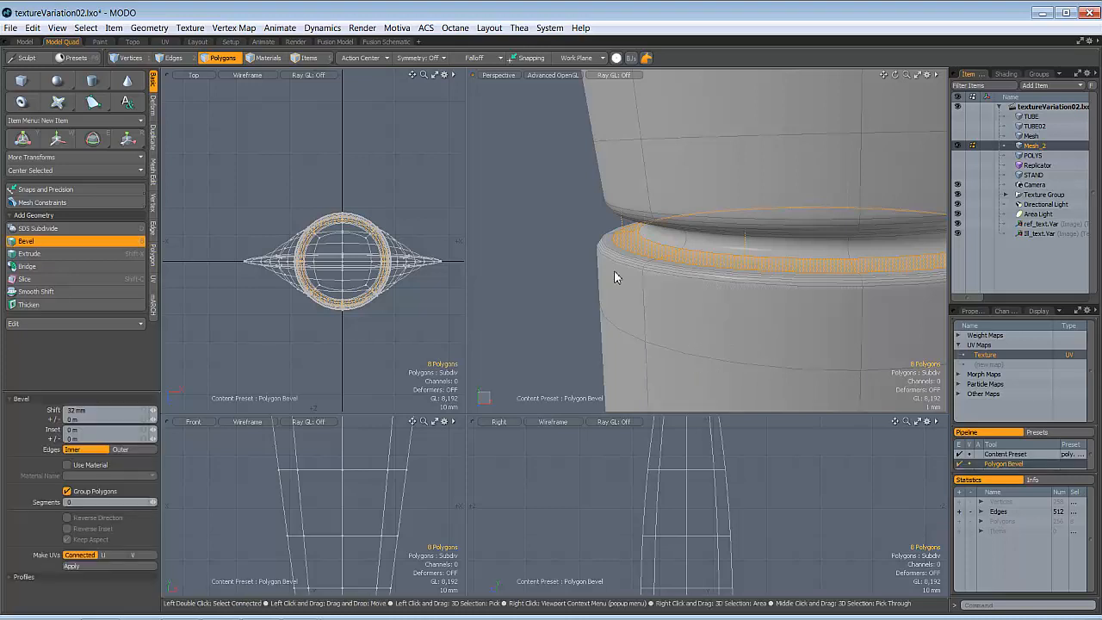
{"action": "left_click_drag", "start_coordinate": [614, 241], "coordinate": [901, 234], "text": "alt"}
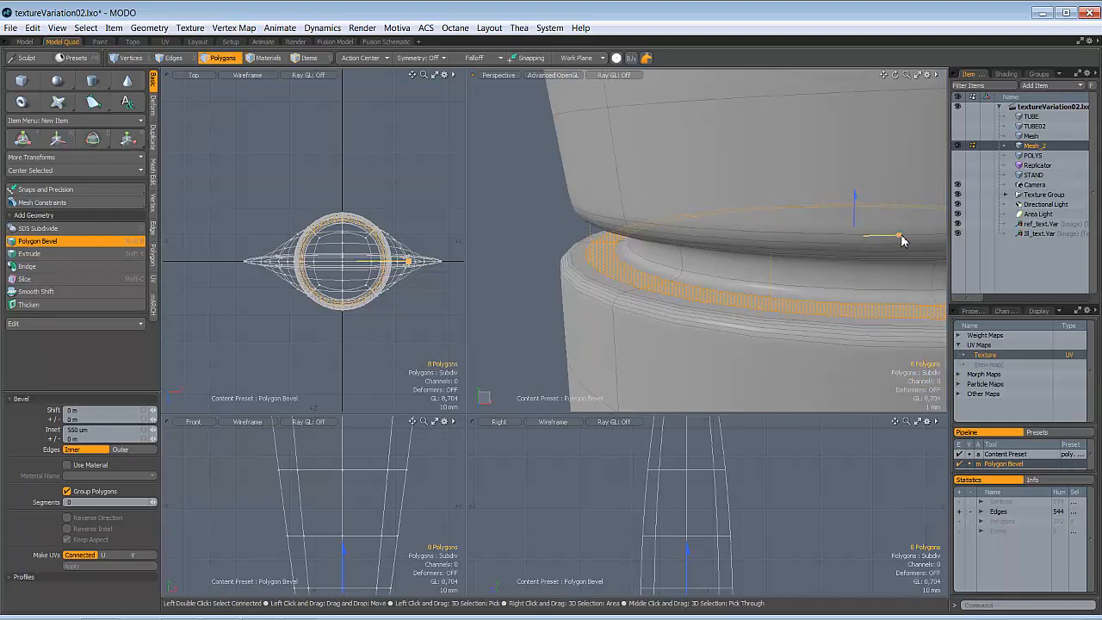
{"action": "key", "text": "shift"}
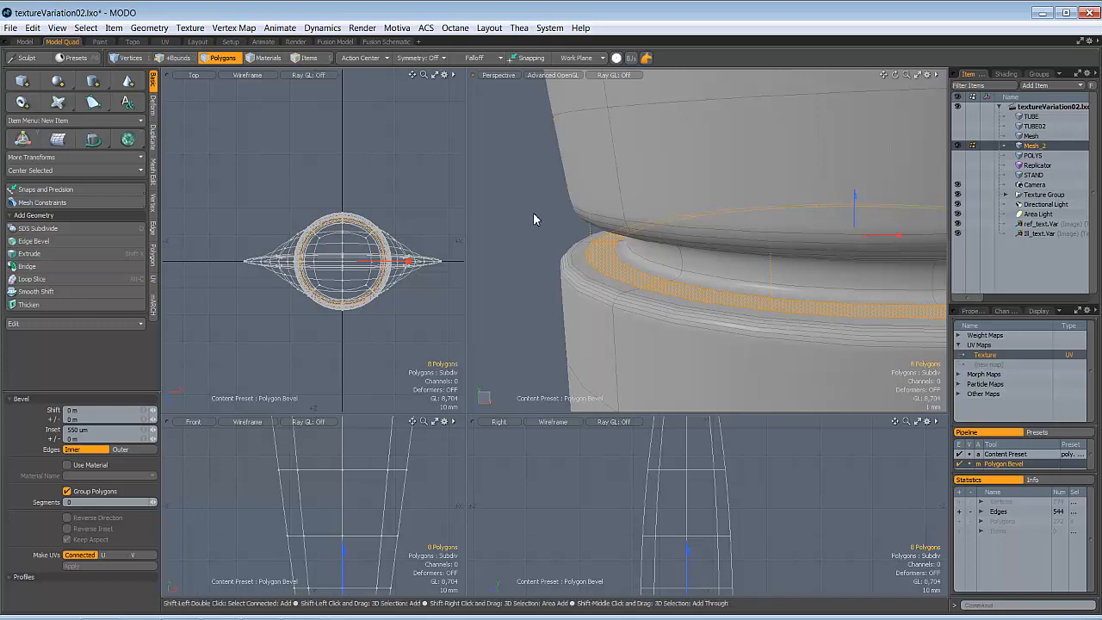
- Start a new bevel on the inset ring polygons and shift them -350 um into the cap
{"action": "left_click", "coordinate": [533, 212], "text": "shift"}
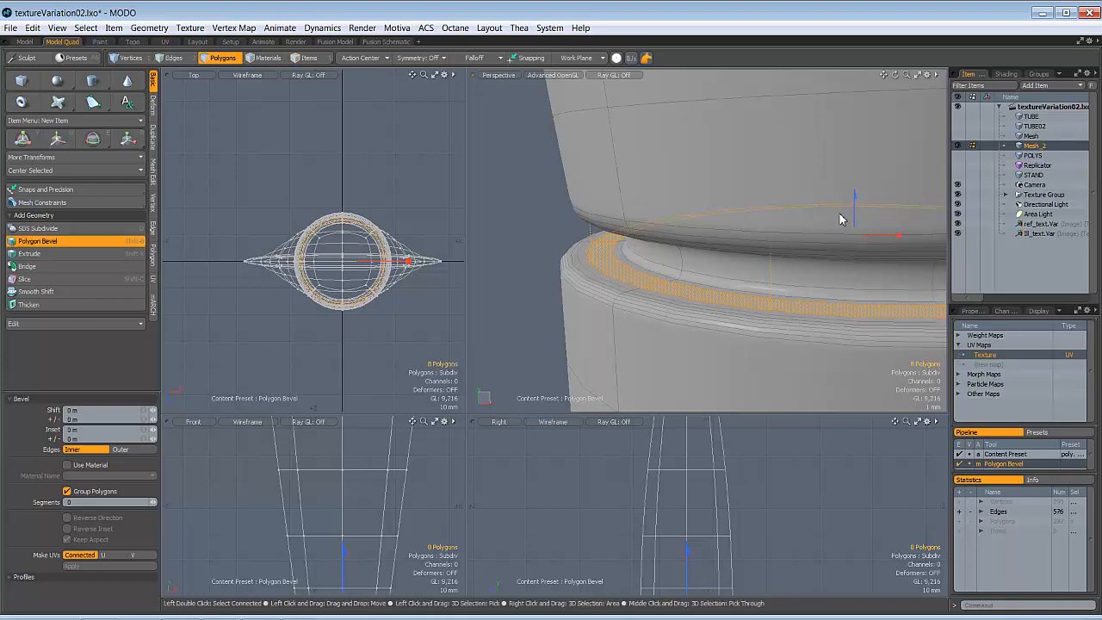
{"action": "left_click_drag", "start_coordinate": [854, 207], "coordinate": [853, 208]}
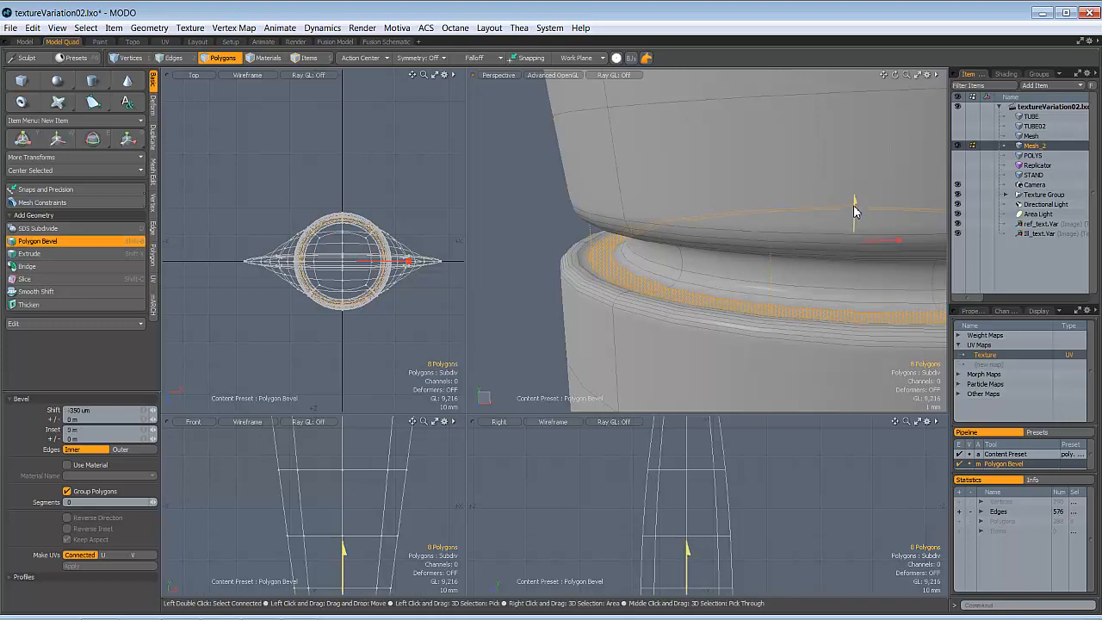
{"action": "left_click_drag", "start_coordinate": [597, 253], "coordinate": [604, 229], "text": "alt"}
- Bevel the ring polygons again, sinking them to slightly less than half the cap's height, then drop the tool and clear the selection
{"action": "left_click", "coordinate": [593, 222], "text": "shift"}
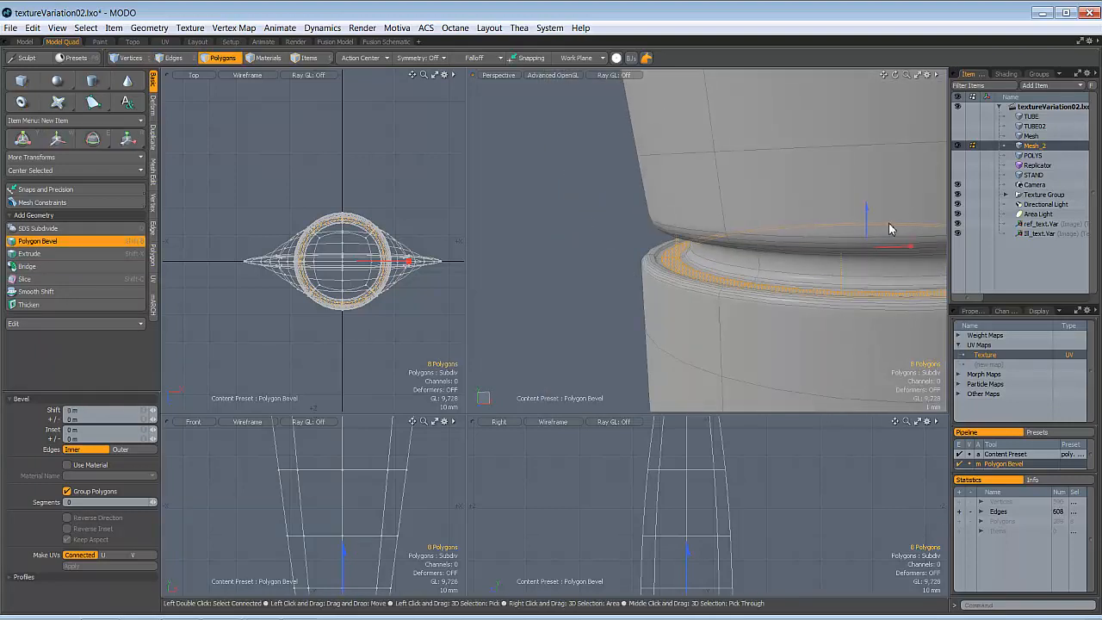
{"action": "left_click_drag", "start_coordinate": [868, 219], "coordinate": [887, 394]}
{"action": "left_click_drag", "start_coordinate": [800, 538], "coordinate": [779, 525], "text": "ctrl+alt"}
{"action": "left_click_drag", "start_coordinate": [757, 529], "coordinate": [695, 501], "text": "alt+shift"}
{"action": "left_click_drag", "start_coordinate": [693, 293], "coordinate": [696, 258], "text": "ctrl+alt"}
{"action": "key", "text": "space"}
{"action": "left_click", "coordinate": [886, 260]}
{"action": "left_click_drag", "start_coordinate": [696, 258], "coordinate": [735, 229], "text": "ctrl+alt"}
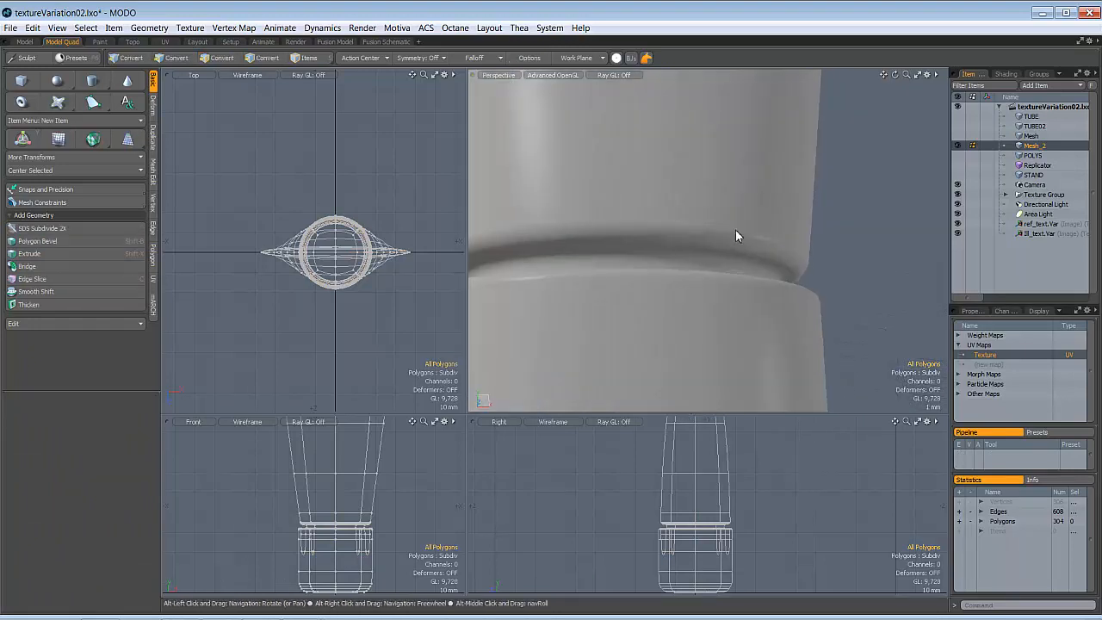
- Try an edge bevel of 25 um in Inset mode on the neck's upper edge loop above the cap, then undo it and clear the selection
{"action": "key", "text": "2"}
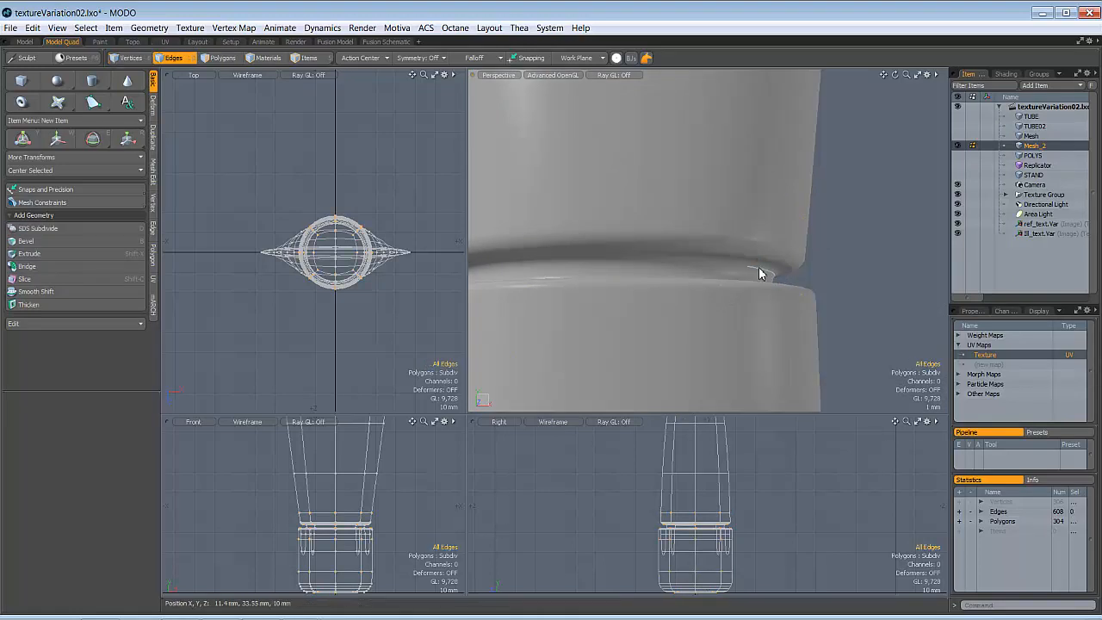
{"action": "double_click", "coordinate": [758, 268]}
{"action": "left_click_drag", "start_coordinate": [758, 268], "coordinate": [711, 262], "text": "alt"}
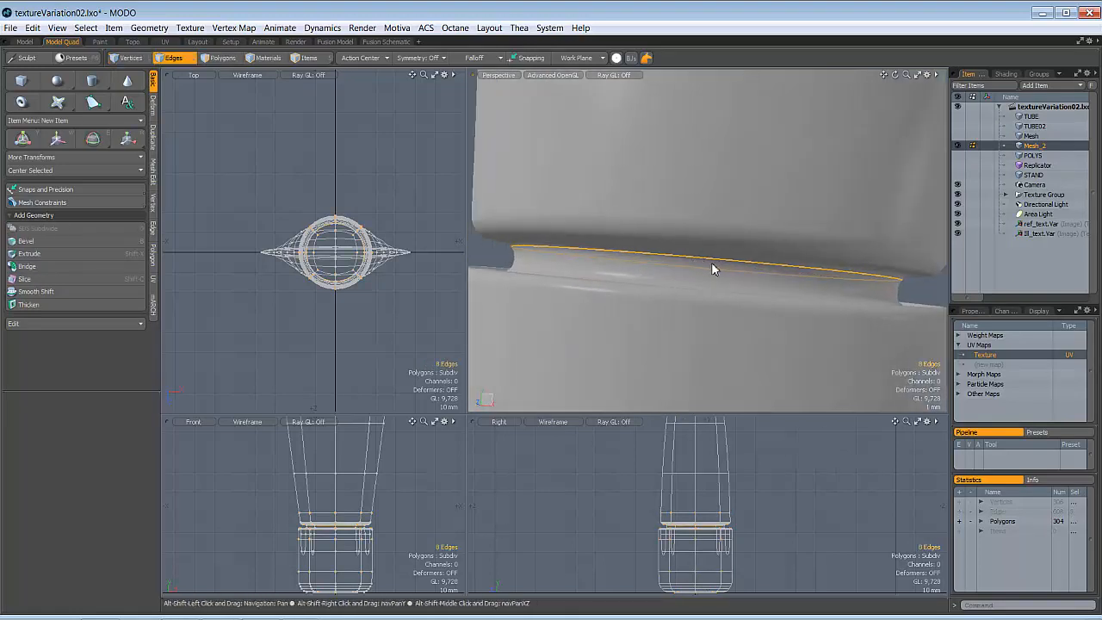
{"action": "key", "text": "0"}
{"action": "scroll", "coordinate": [347, 308], "scroll_direction": "up", "scroll_amount": 3}
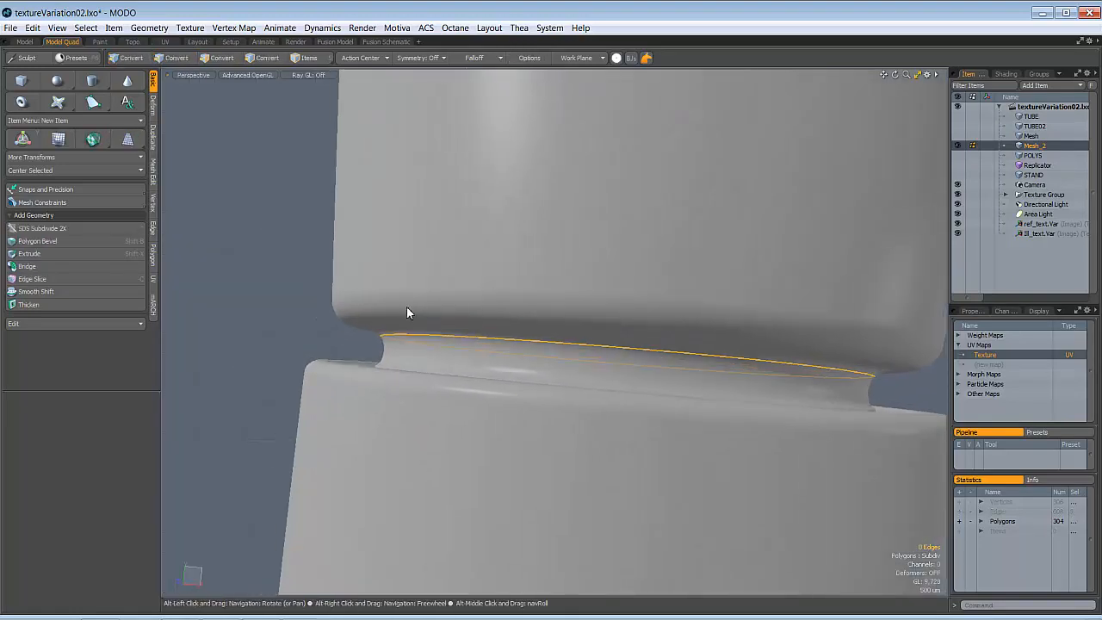
{"action": "key", "text": "b"}
{"action": "left_click_drag", "start_coordinate": [385, 348], "coordinate": [444, 323], "text": "ctrl+alt"}
{"action": "left_click", "coordinate": [399, 349]}
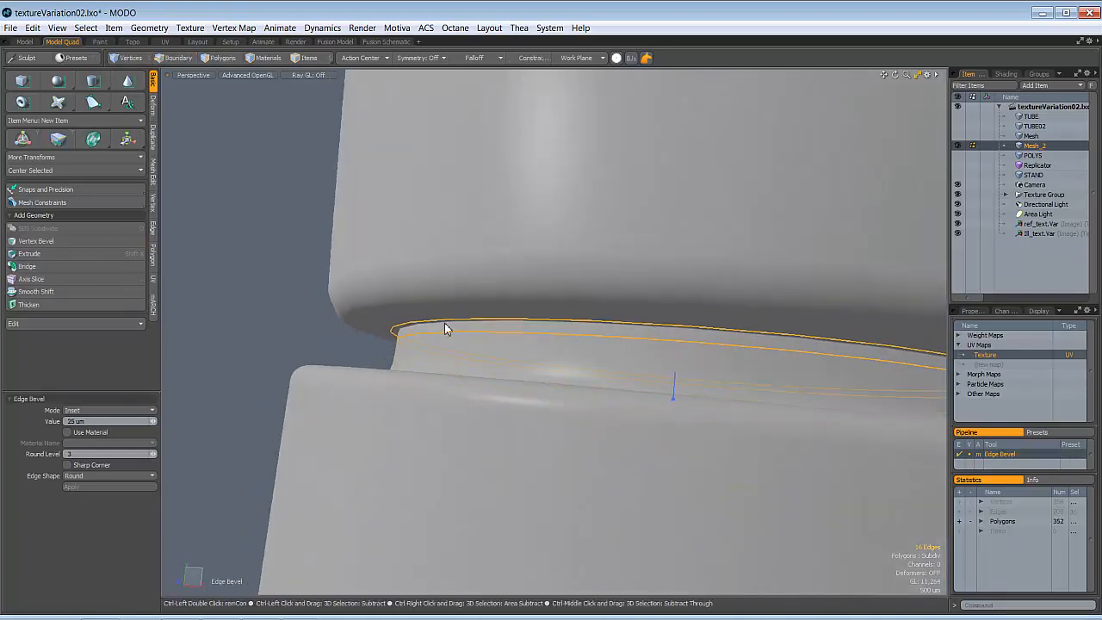
{"action": "key", "text": "ctrl+z"}
{"action": "key", "text": "q"}
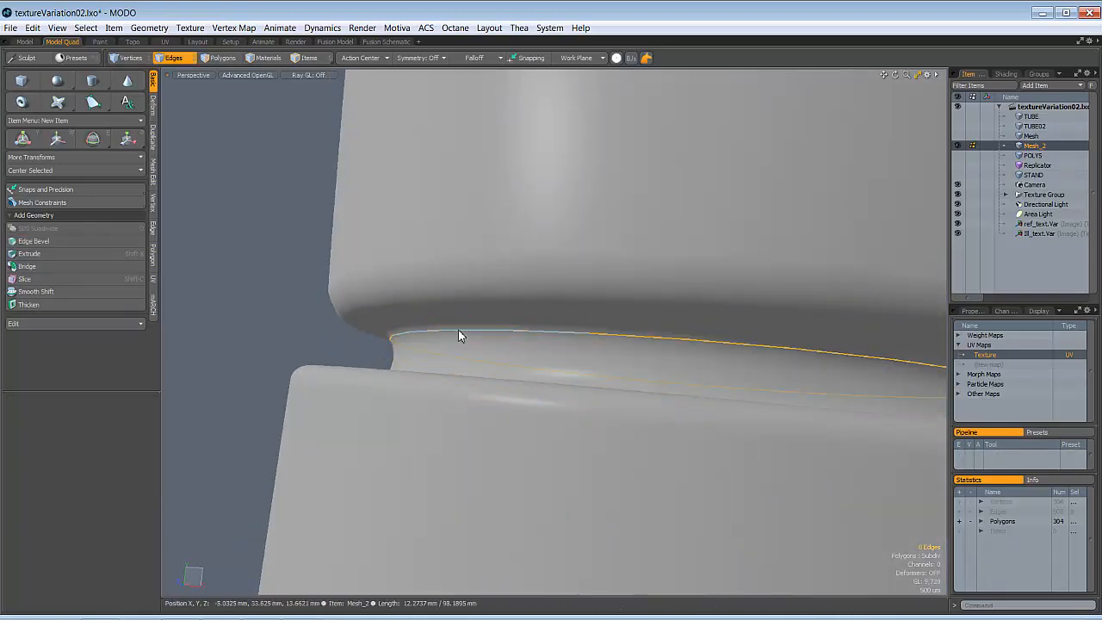
{"action": "left_click_drag", "start_coordinate": [458, 329], "coordinate": [638, 316], "text": "alt"}
{"action": "left_click", "coordinate": [828, 312]}
- Select two neighbouring polygons on the broad side of the crimp band at the tube's wide end
{"action": "scroll", "coordinate": [828, 312], "scroll_direction": "down", "scroll_amount": 5}
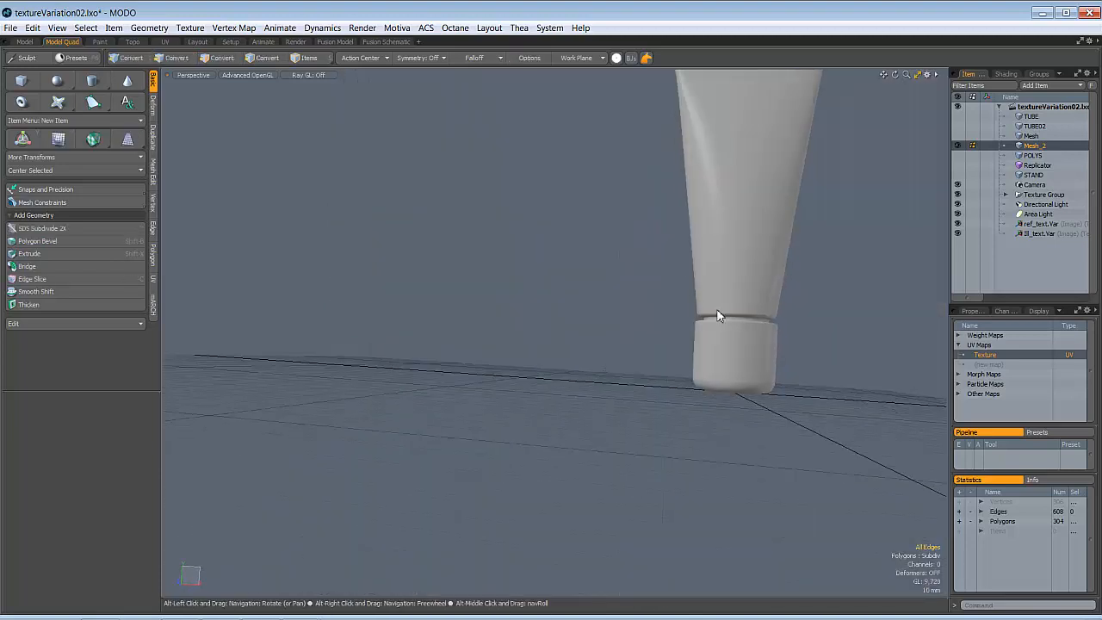
{"action": "left_click_drag", "start_coordinate": [720, 316], "coordinate": [491, 413], "text": "alt"}
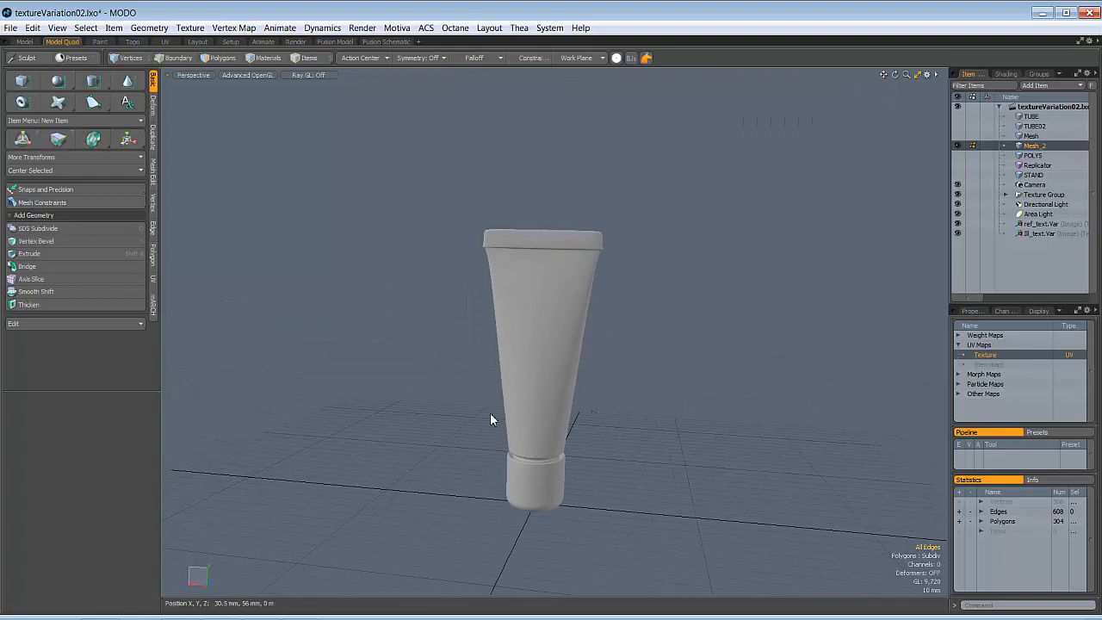
{"action": "scroll", "coordinate": [627, 233], "scroll_direction": "up", "scroll_amount": 6}
{"action": "mouse_move", "coordinate": [627, 233]}
{"action": "left_mouse_down", "text": "alt"}
{"action": "mouse_move", "coordinate": [611, 294]}
{"action": "mouse_move", "coordinate": [594, 286]}
{"action": "left_mouse_up", "text": "alt"}
{"action": "key", "text": "2"}
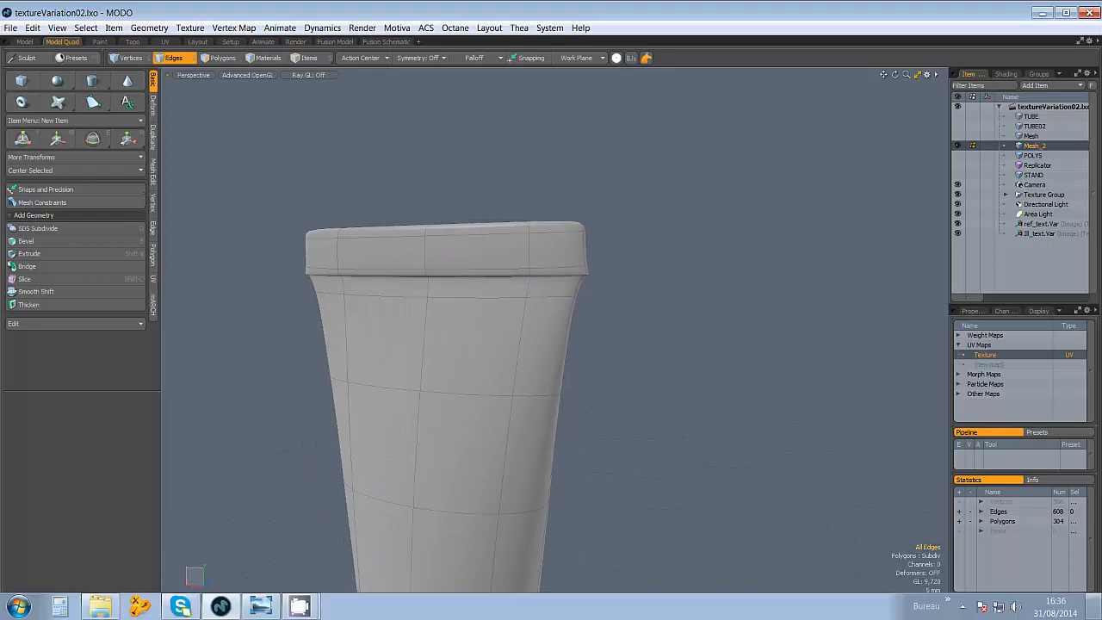
{"action": "left_click_drag", "start_coordinate": [624, 317], "coordinate": [615, 260], "text": "alt"}
{"action": "key", "text": "3"}
{"action": "left_click", "coordinate": [612, 256]}
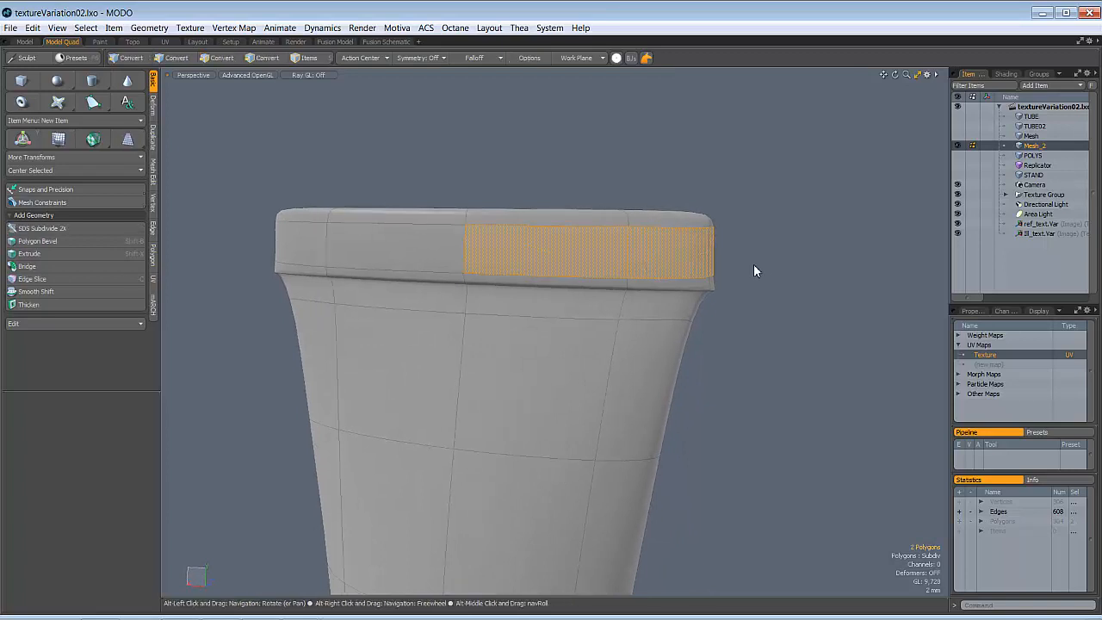
{"action": "left_click_drag", "start_coordinate": [754, 270], "coordinate": [746, 314], "text": "alt"}
{"action": "scroll", "coordinate": [715, 247], "scroll_direction": "up", "scroll_amount": 3}
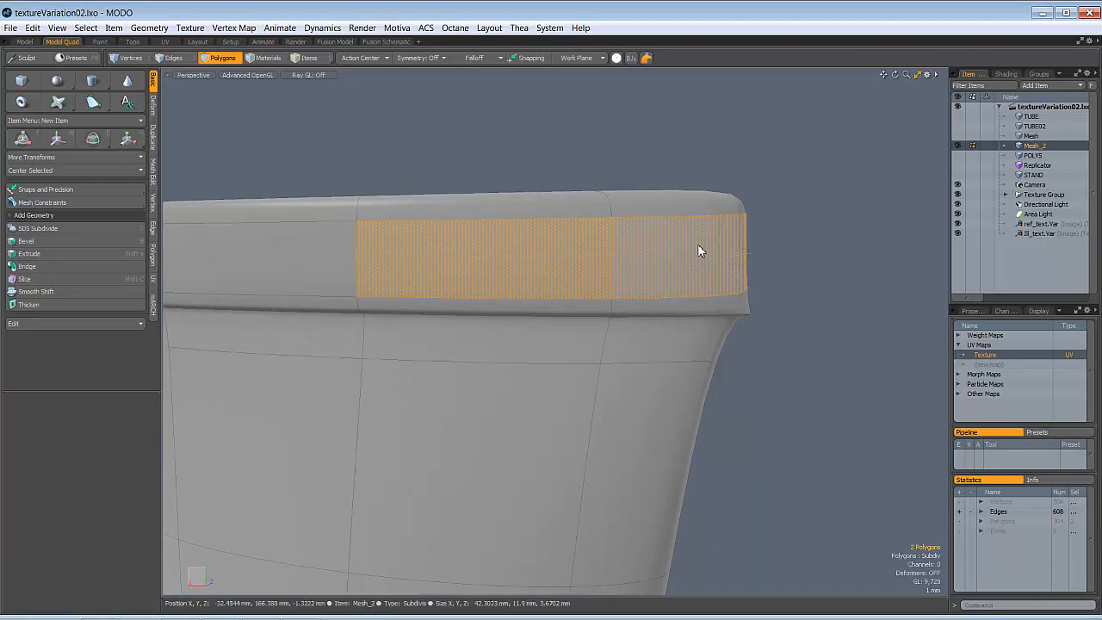
{"action": "left_click_drag", "start_coordinate": [689, 261], "coordinate": [780, 259], "text": "alt+shift"}
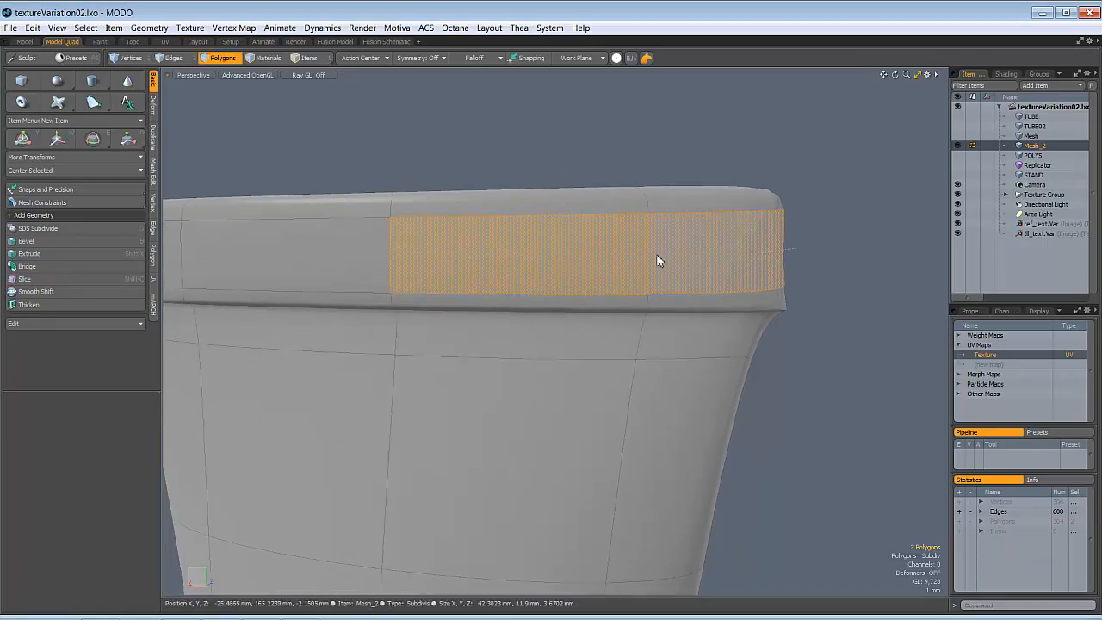
- Loop-slice the crimp band all the way around with one cut at 50%
{"action": "left_click", "coordinate": [154, 231]}
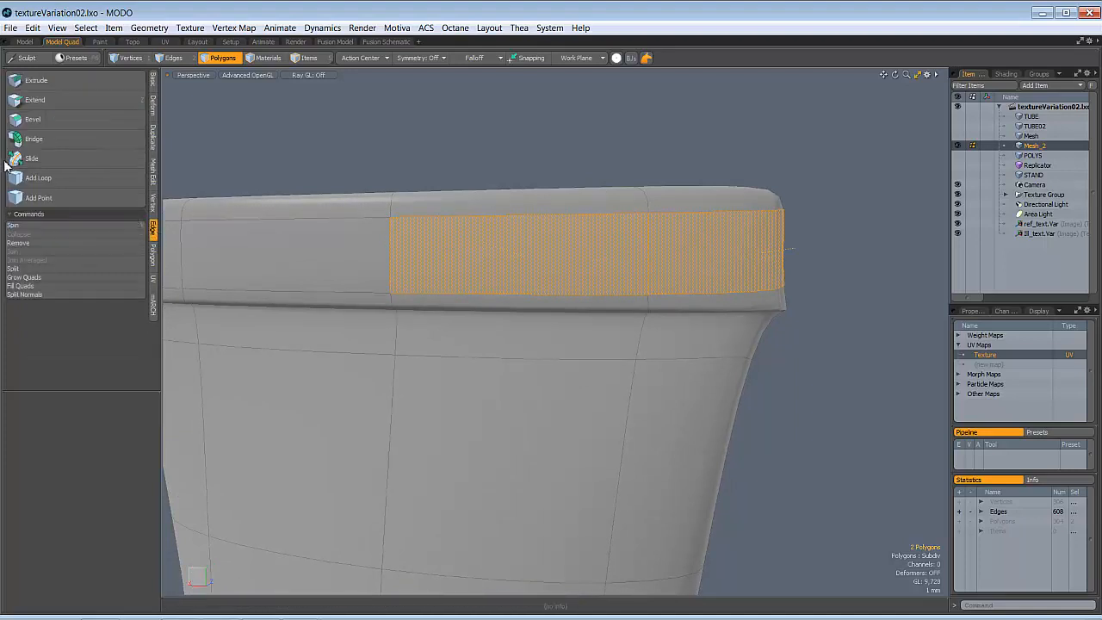
{"action": "left_click", "coordinate": [155, 173]}
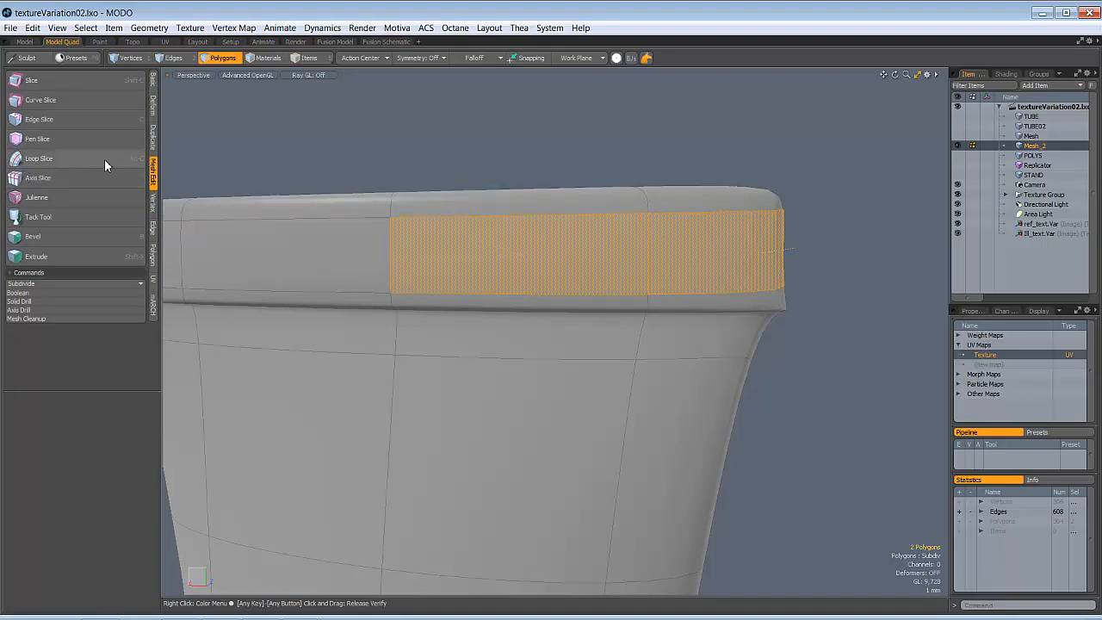
{"action": "scroll", "coordinate": [366, 188], "scroll_direction": "down", "scroll_amount": 2}
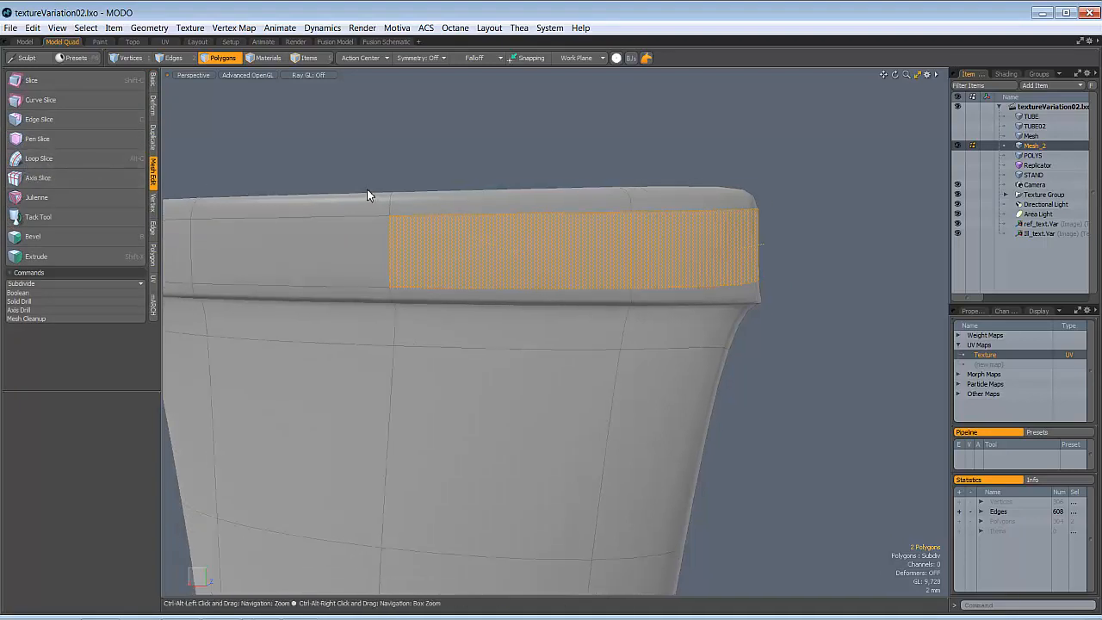
{"action": "left_click", "coordinate": [132, 159]}
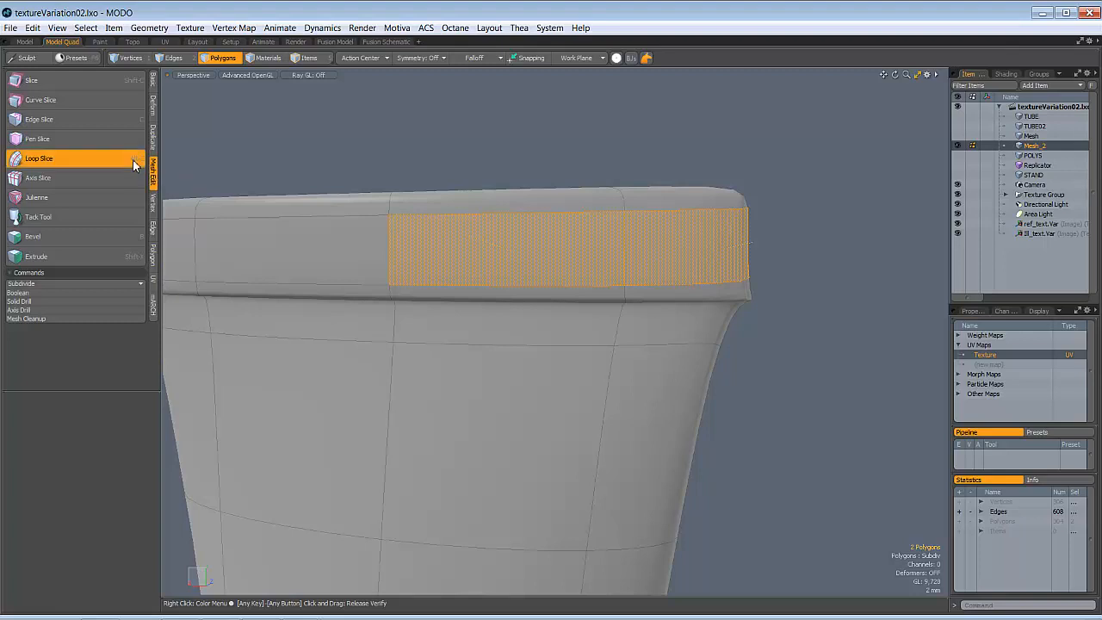
{"action": "left_click", "coordinate": [588, 258]}
{"action": "left_click_drag", "start_coordinate": [588, 258], "coordinate": [388, 331], "text": "ctrl+alt"}
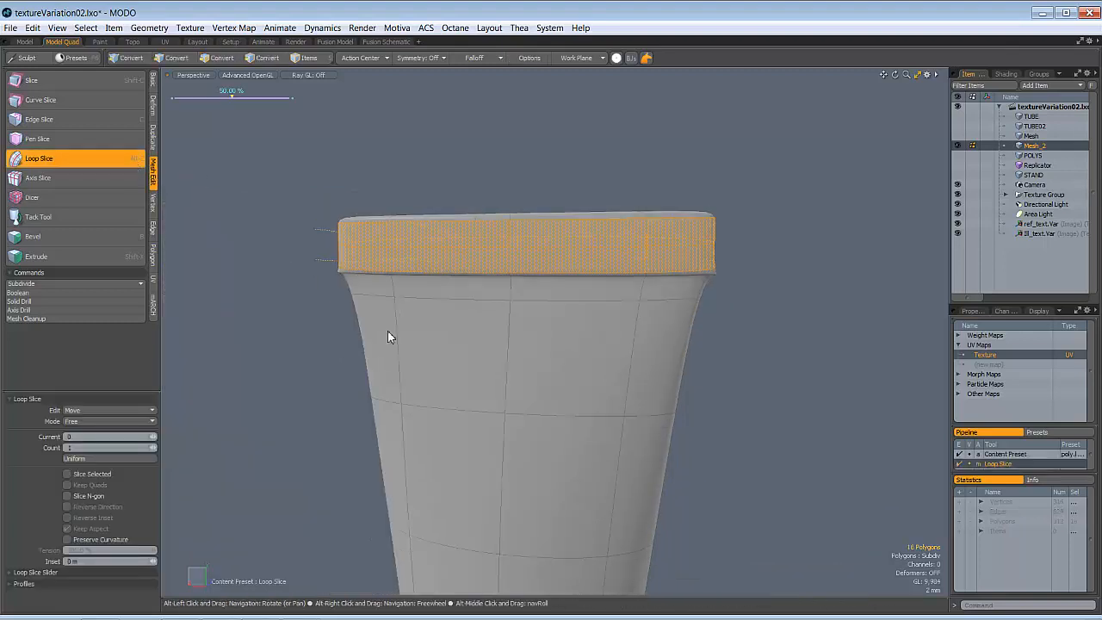
- Try limiting the loop slice to the selected polygons, then switch back to slicing the whole crimp band
{"action": "left_click", "coordinate": [67, 474]}
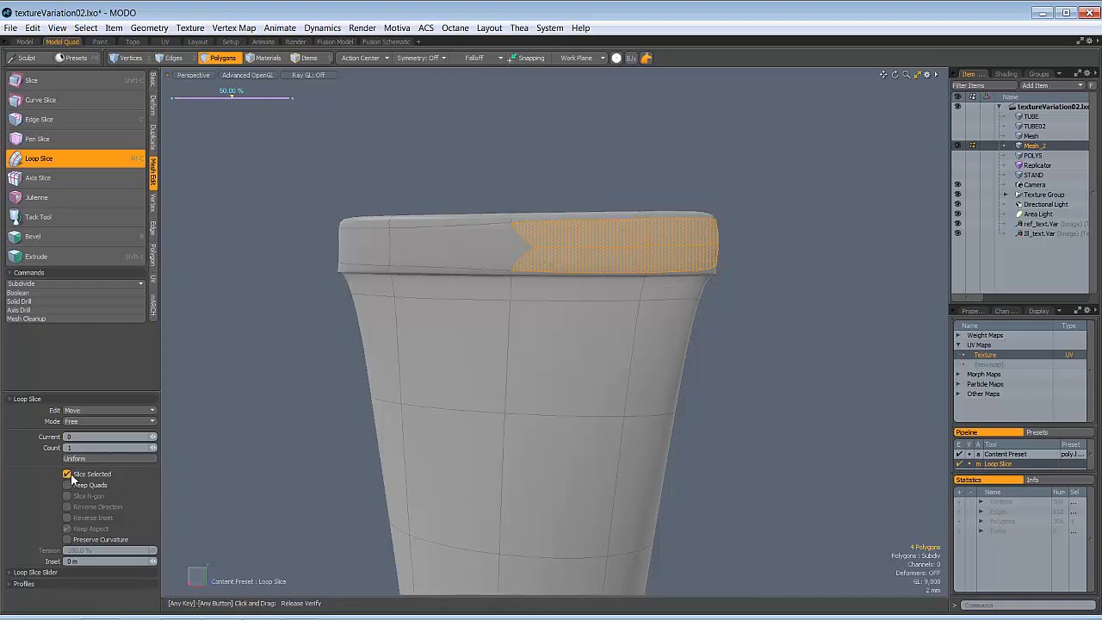
{"action": "key", "text": "l"}
{"action": "left_click_drag", "start_coordinate": [423, 312], "coordinate": [456, 396], "text": "alt"}
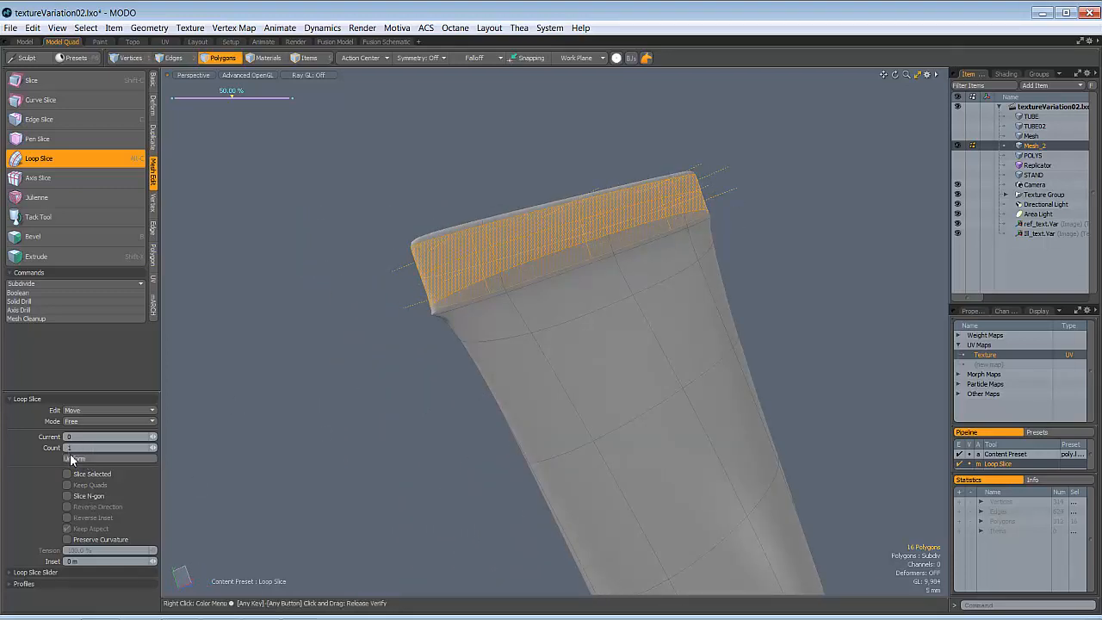
- Try a loop slice count of 3 on the crimp band, then return the count to 1 and finish the slice
{"action": "left_click", "coordinate": [154, 446]}
{"action": "left_click", "coordinate": [154, 446]}
{"action": "left_click_drag", "start_coordinate": [209, 437], "coordinate": [689, 345], "text": "alt"}
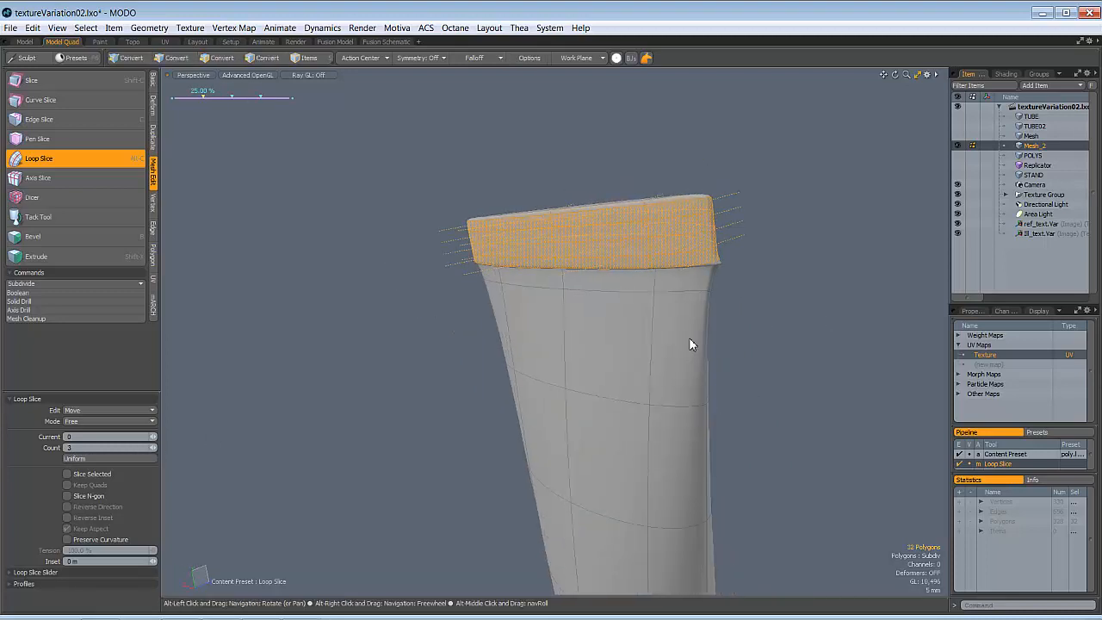
{"action": "left_click", "coordinate": [152, 447]}
{"action": "left_click", "coordinate": [151, 446]}
{"action": "left_click_drag", "start_coordinate": [370, 413], "coordinate": [506, 387], "text": "alt"}
{"action": "key", "text": "space"}
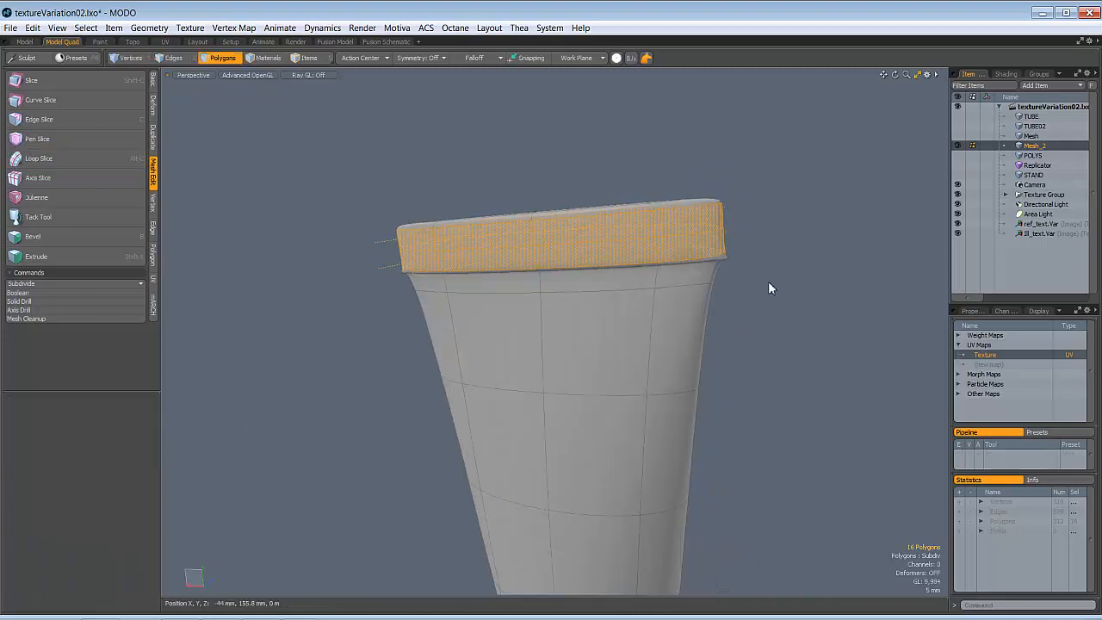
- Select the new edge loop around the crimp band's middle, scale it slightly outward along X with Transform, and drop the tool
{"action": "key", "text": "2"}
{"action": "left_click_drag", "start_coordinate": [778, 277], "coordinate": [837, 237], "text": "ctrl+alt"}
{"action": "left_click_drag", "start_coordinate": [612, 262], "coordinate": [589, 296], "text": "ctrl+alt"}
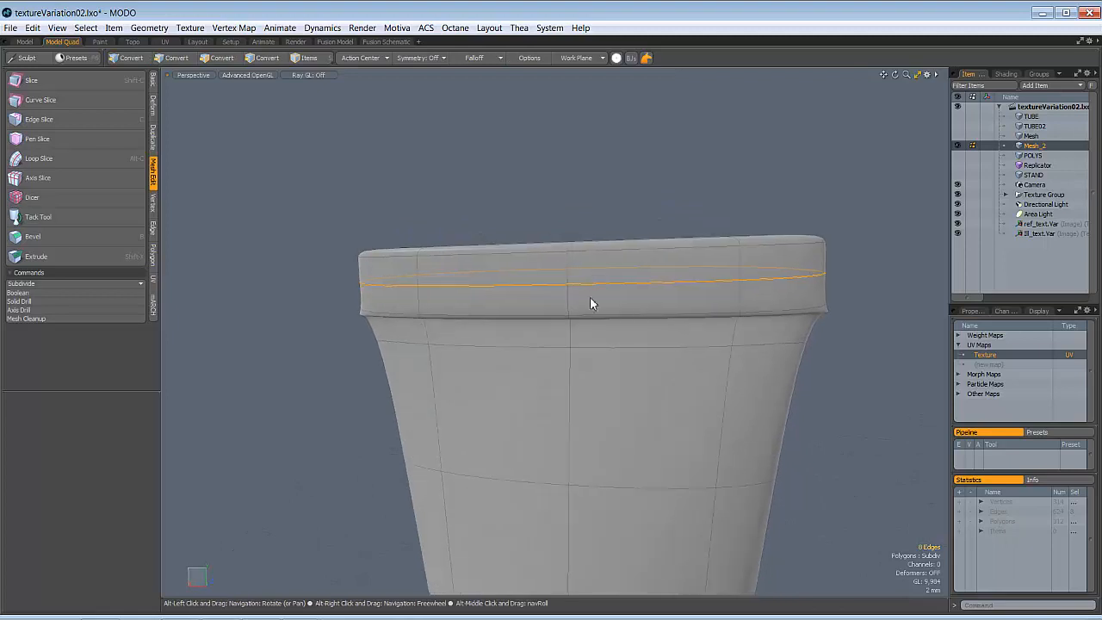
{"action": "key", "text": "y"}
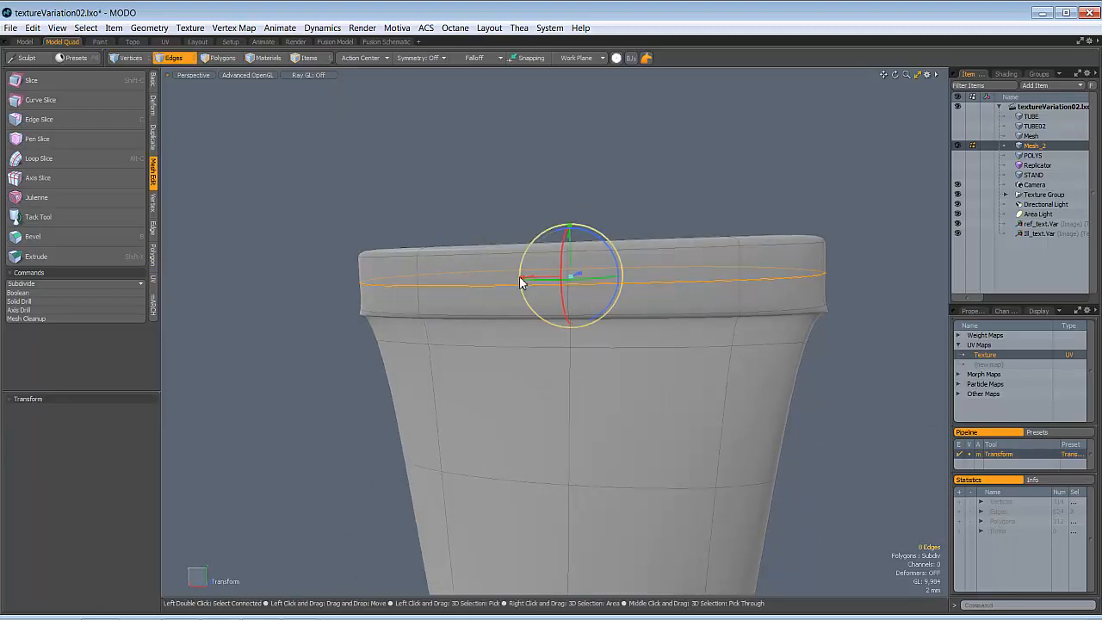
{"action": "left_click_drag", "start_coordinate": [522, 279], "coordinate": [521, 279]}
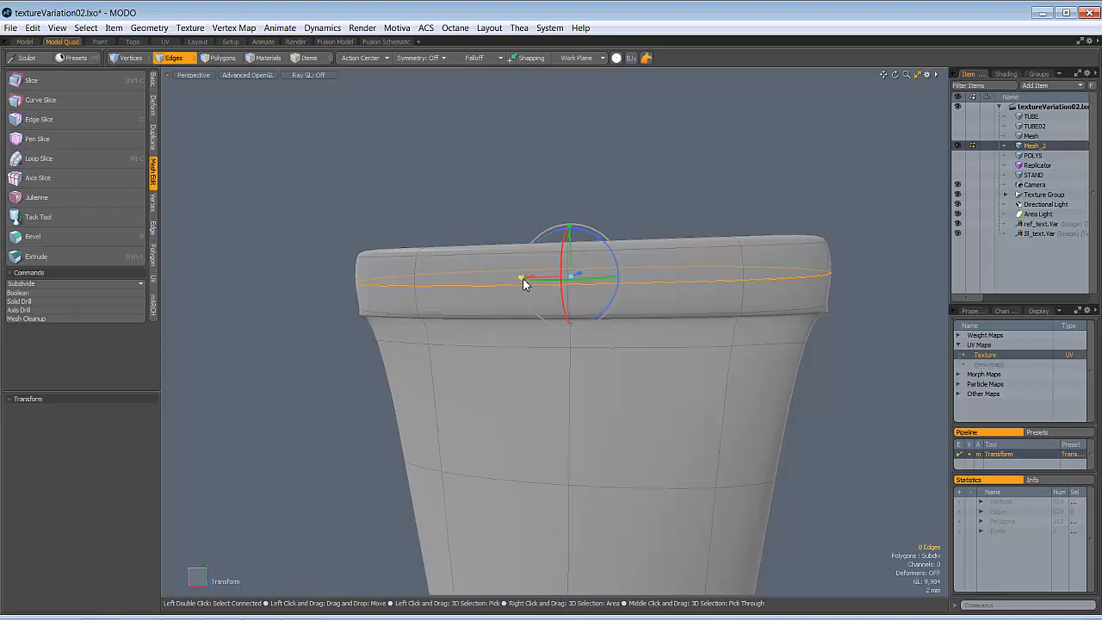
{"action": "left_click_drag", "start_coordinate": [633, 320], "coordinate": [678, 321], "text": "alt"}
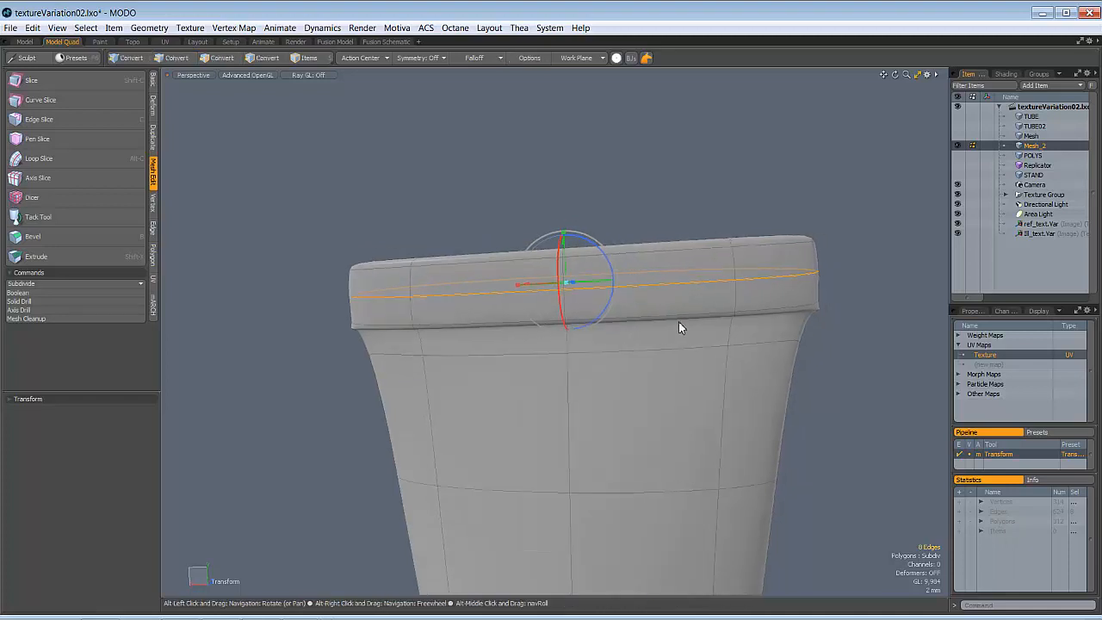
{"action": "key", "text": "space"}
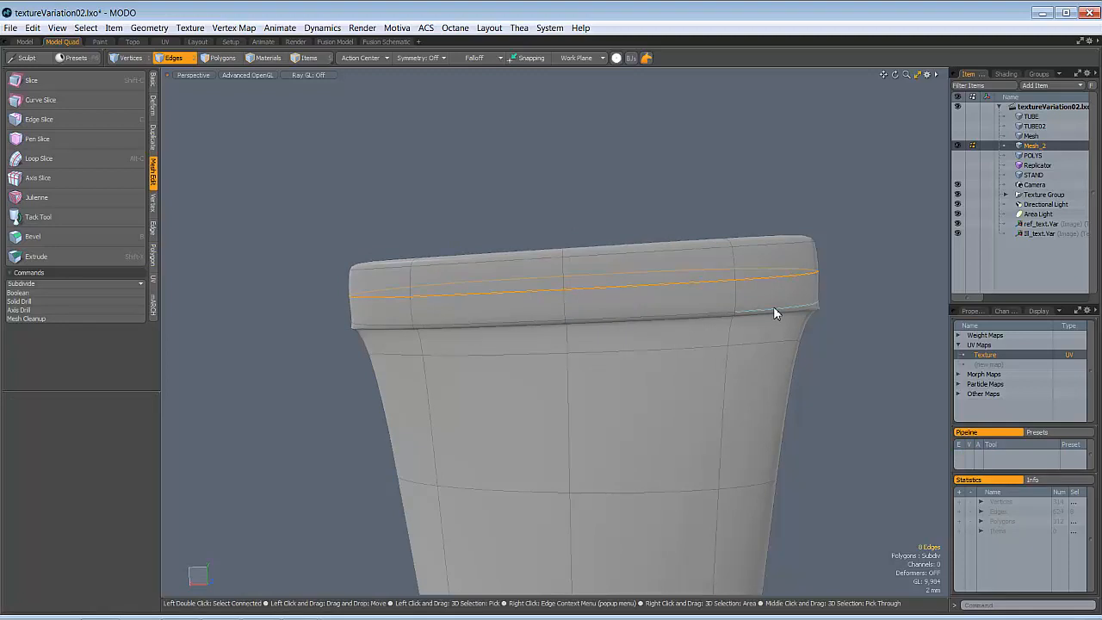
- Scale the crimp band's lower edge loop slightly along X with Transform, then drop the tool and clear the selection
{"action": "key", "text": "y"}
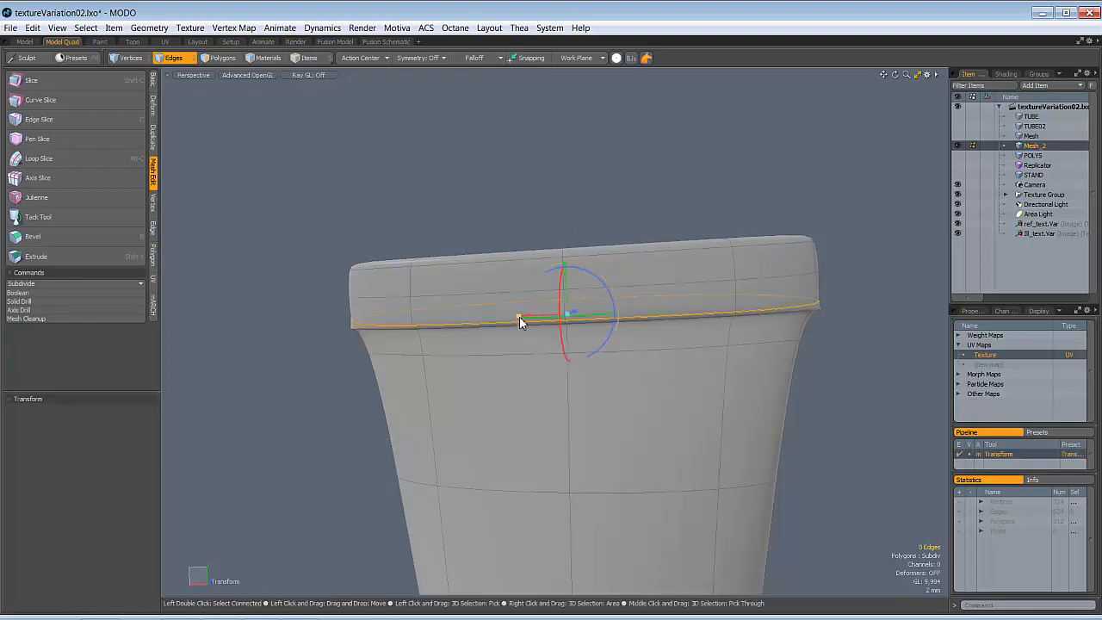
{"action": "scroll", "coordinate": [845, 327], "scroll_direction": "up", "scroll_amount": 3}
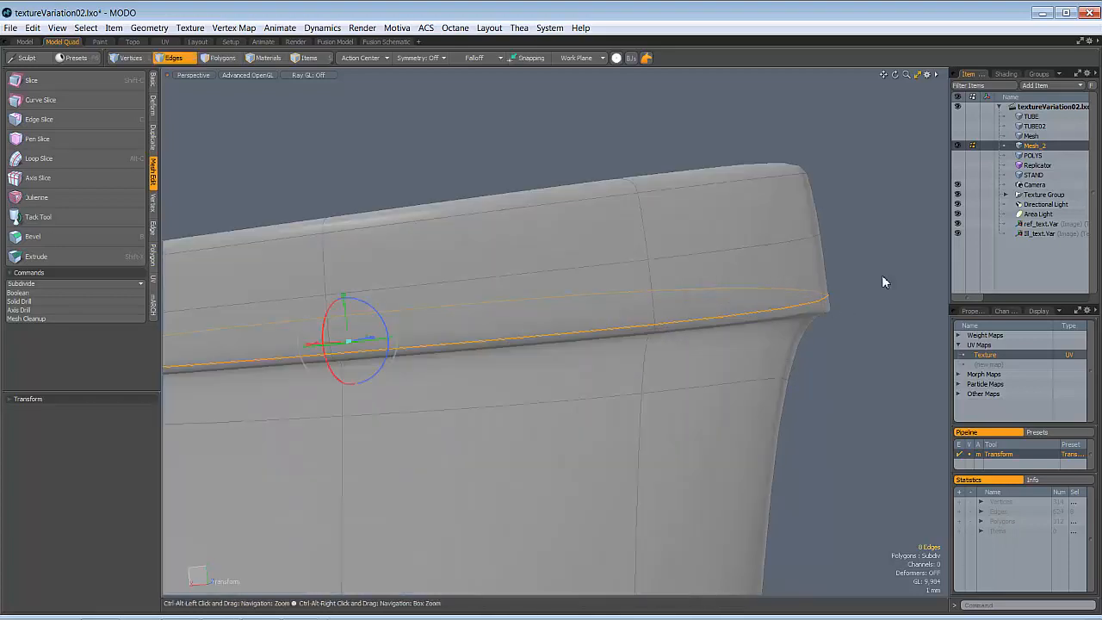
{"action": "key", "text": "space"}
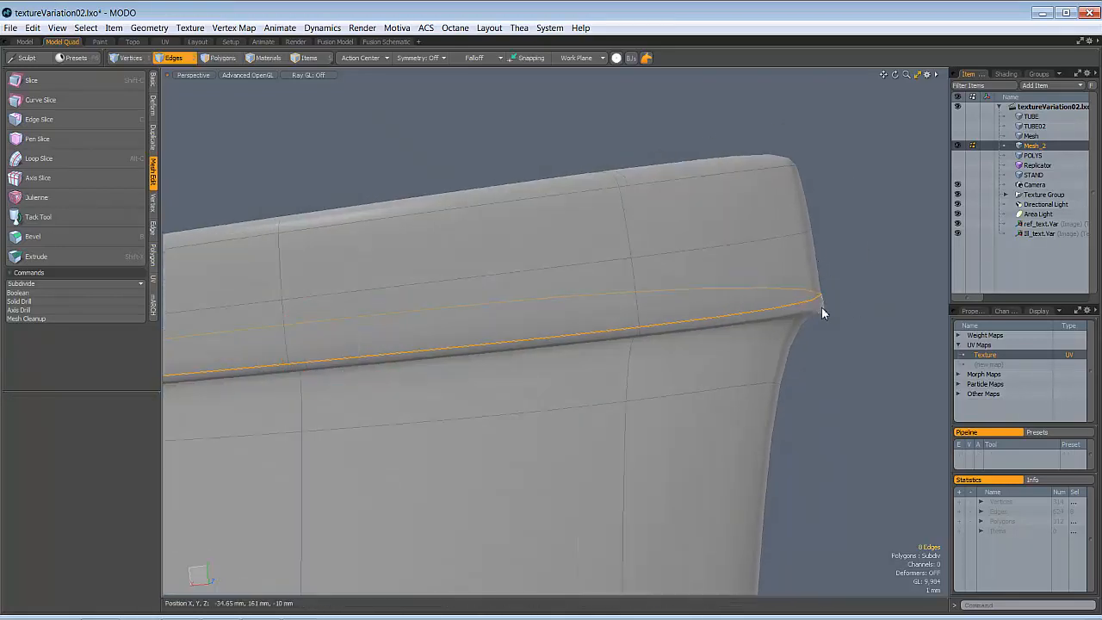
{"action": "scroll", "coordinate": [752, 292], "scroll_direction": "down", "scroll_amount": 4}
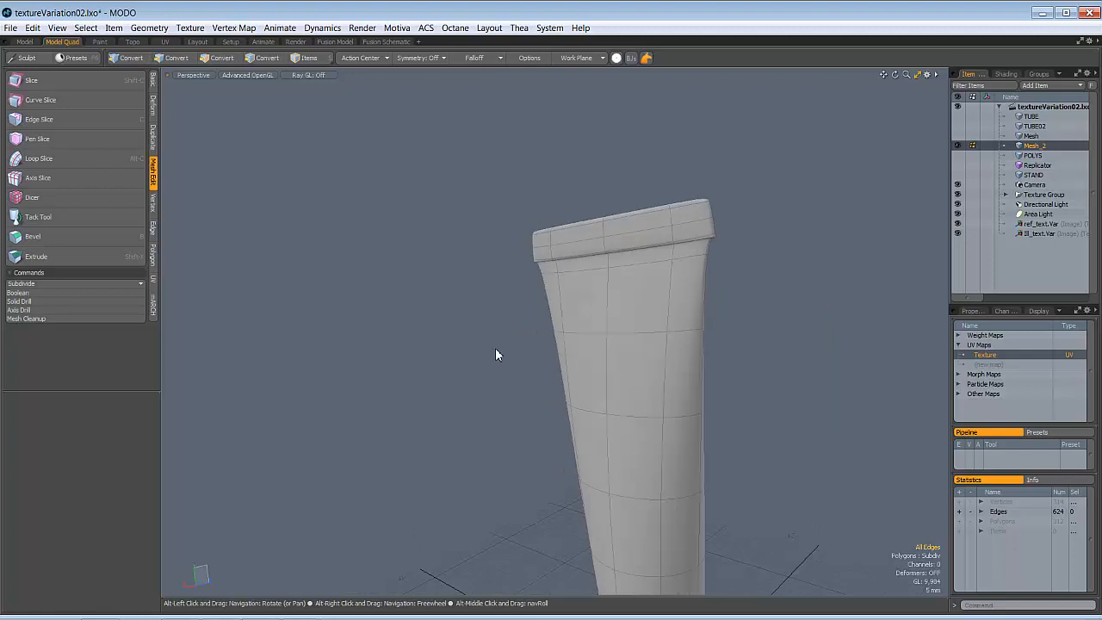